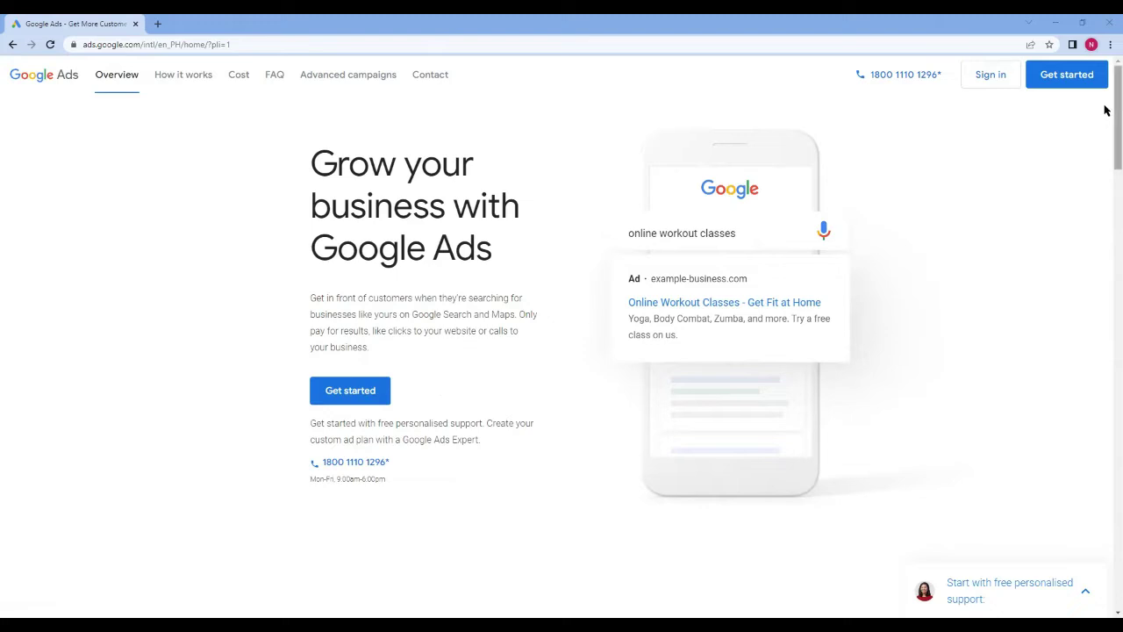
- Sign in to start a new Google Ads account and switch its campaign setup to Expert Mode
{"action": "left_click", "coordinate": [992, 85]}
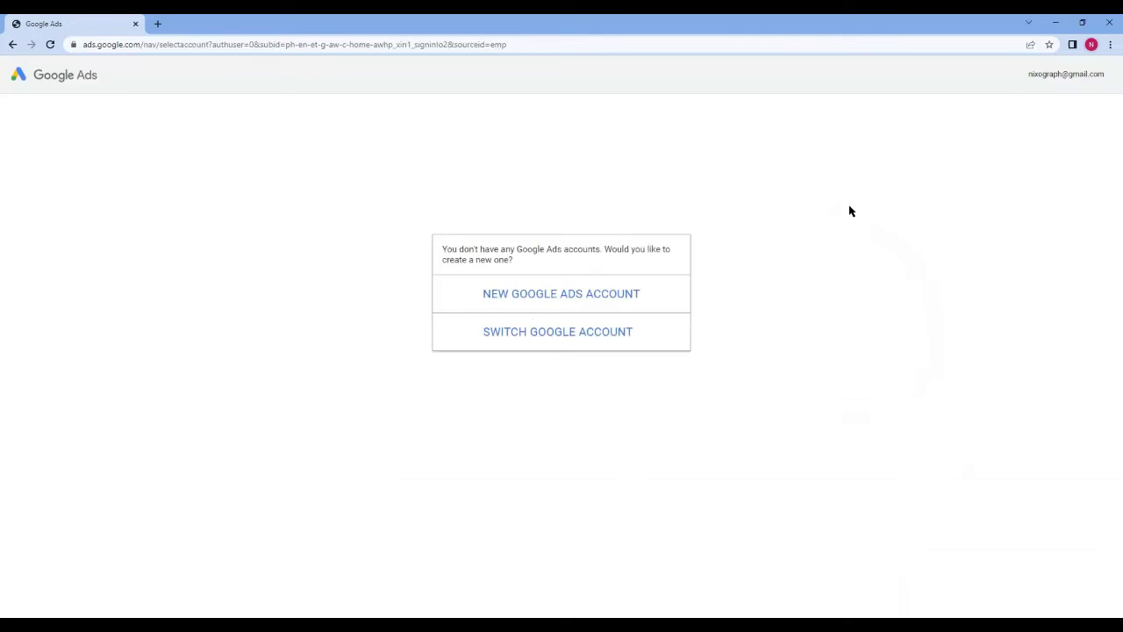
{"action": "left_click", "coordinate": [595, 286]}
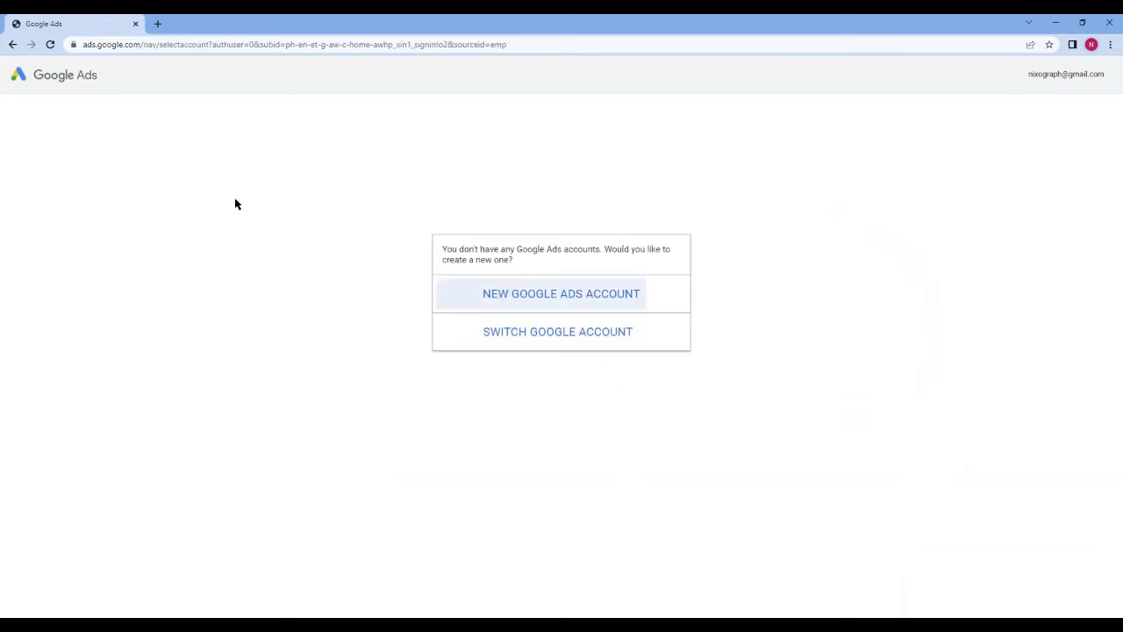
{"action": "left_click", "coordinate": [584, 304]}
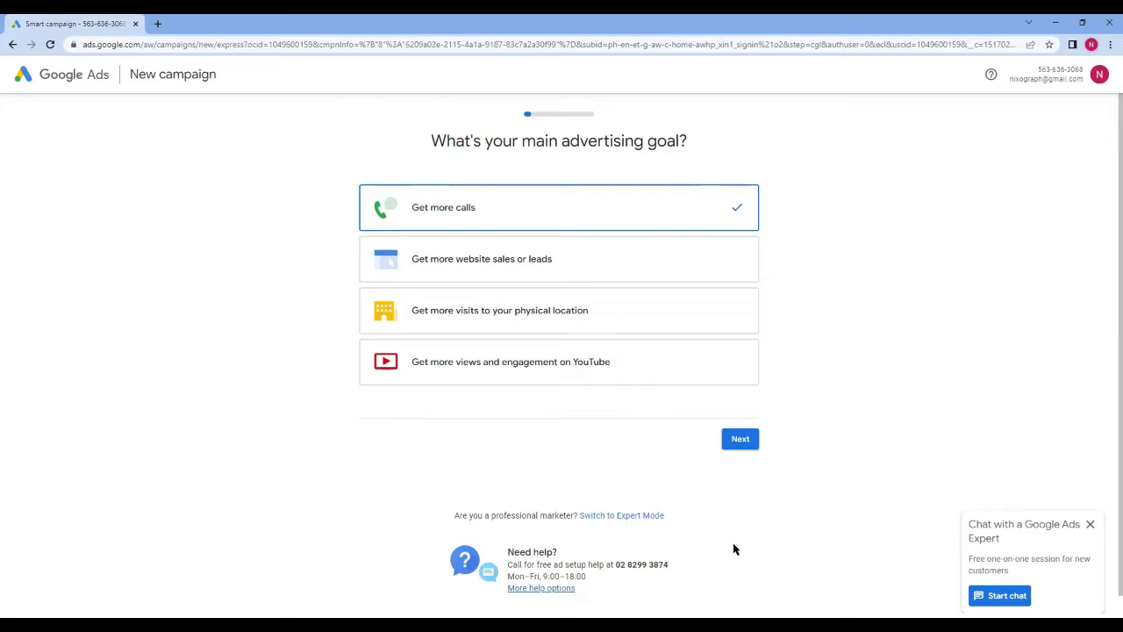
{"action": "left_click", "coordinate": [640, 524]}
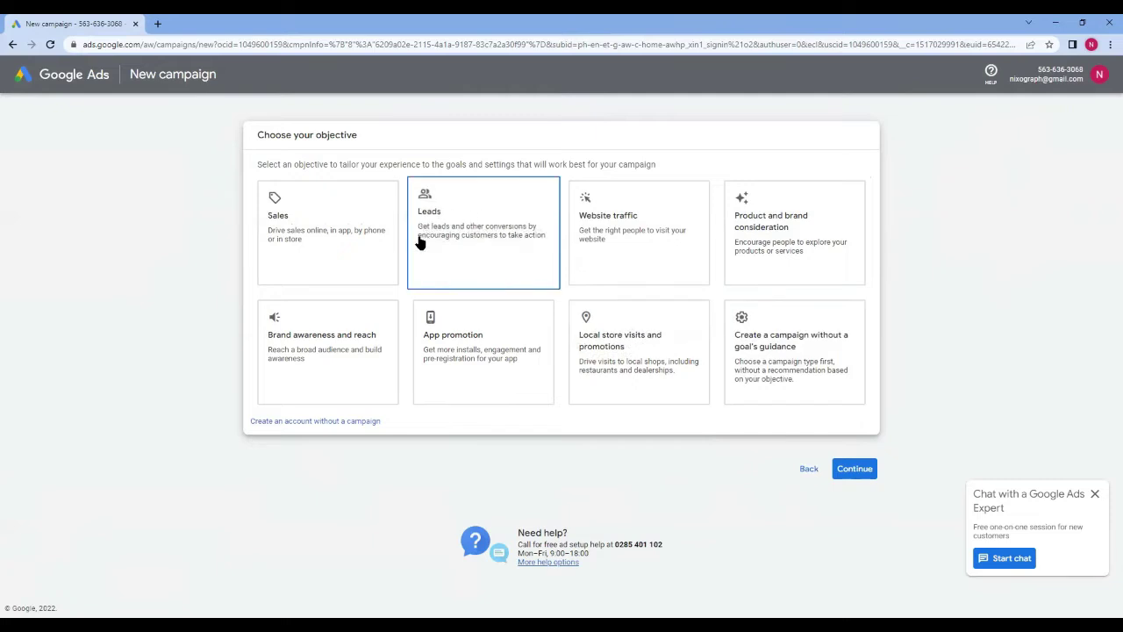
- Choose the Leads objective with form submissions from your ads as the lead-gathering method, and continue to the campaign types
{"action": "left_click", "coordinate": [470, 277]}
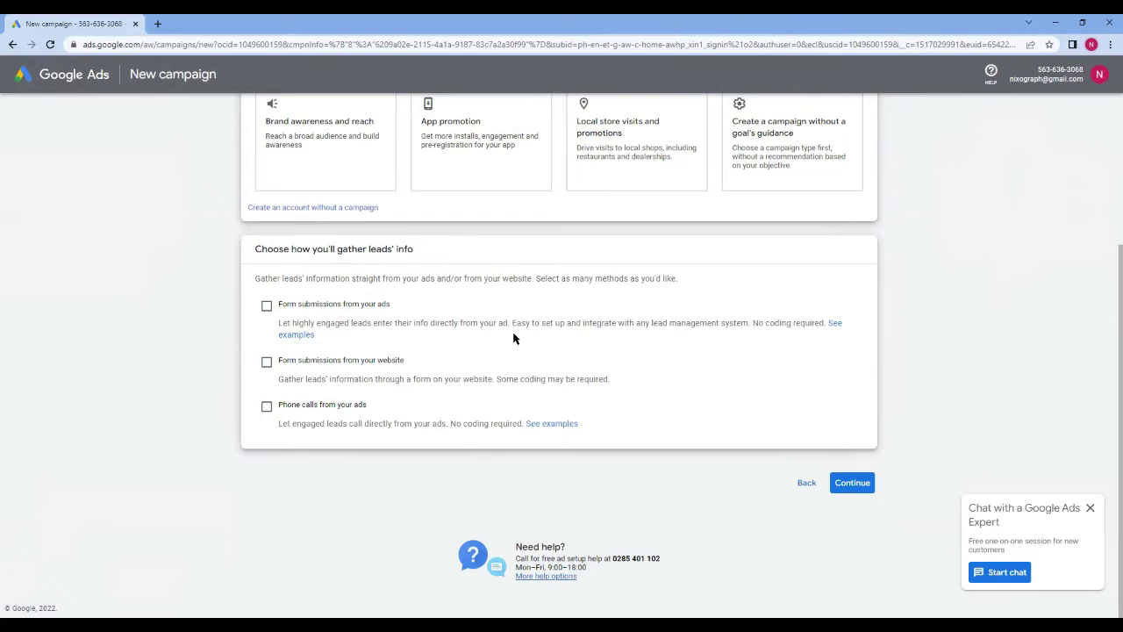
{"action": "scroll", "coordinate": [505, 319], "scroll_direction": "up", "scroll_amount": 2}
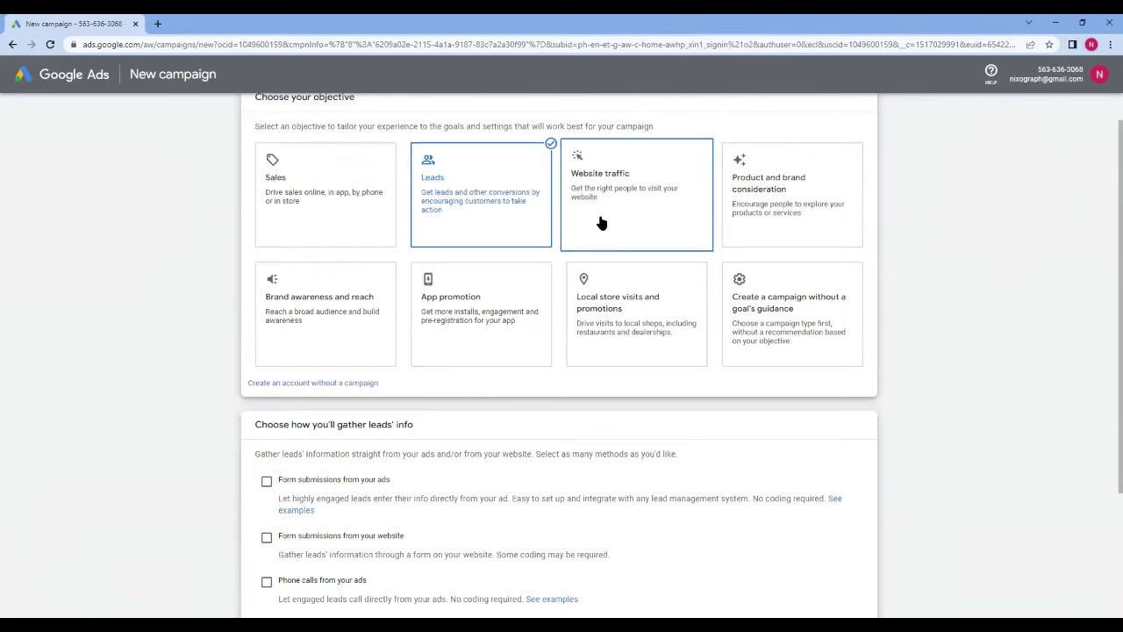
{"action": "scroll", "coordinate": [519, 409], "scroll_direction": "down", "scroll_amount": 2}
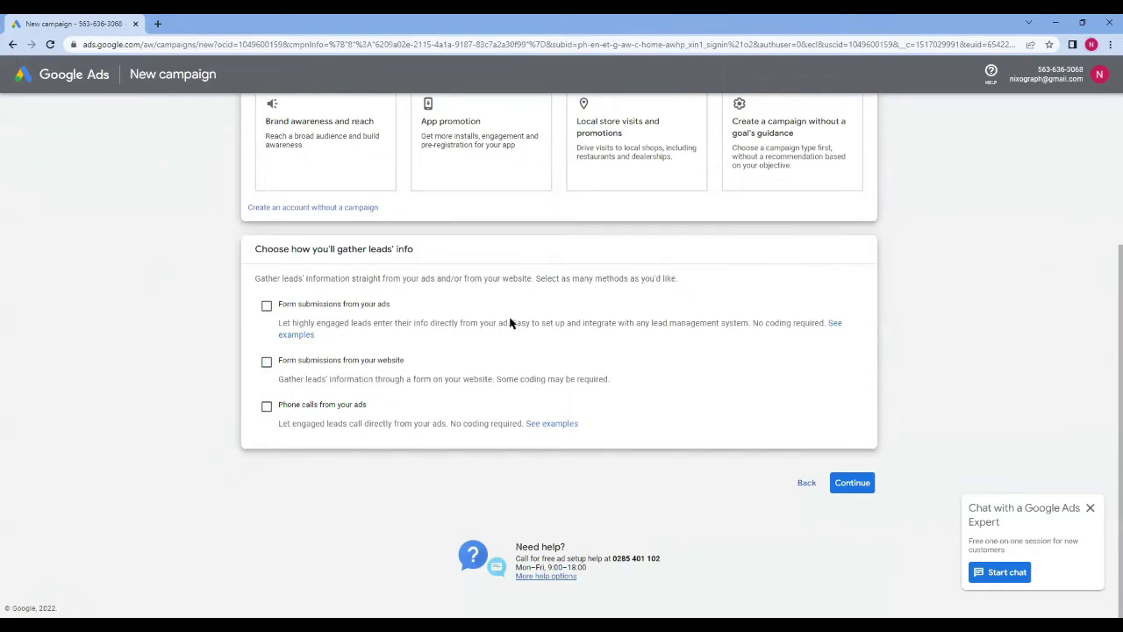
{"action": "scroll", "coordinate": [635, 343], "scroll_direction": "up", "scroll_amount": 2}
{"action": "scroll", "coordinate": [634, 355], "scroll_direction": "down", "scroll_amount": 2}
{"action": "scroll", "coordinate": [632, 359], "scroll_direction": "up", "scroll_amount": 3}
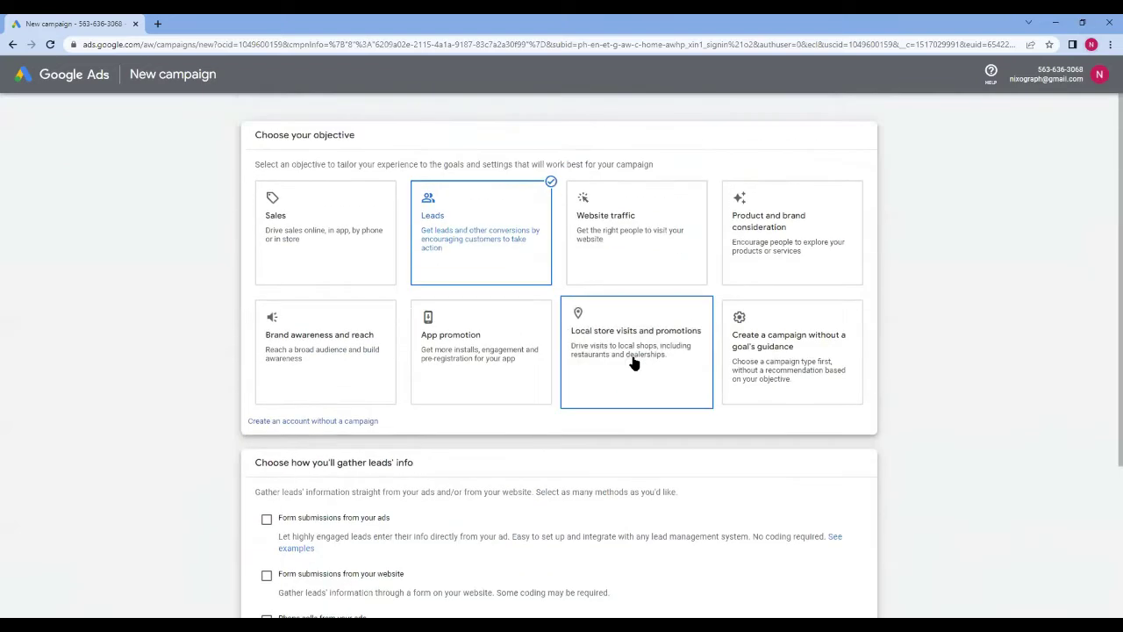
{"action": "scroll", "coordinate": [634, 360], "scroll_direction": "down", "scroll_amount": 3}
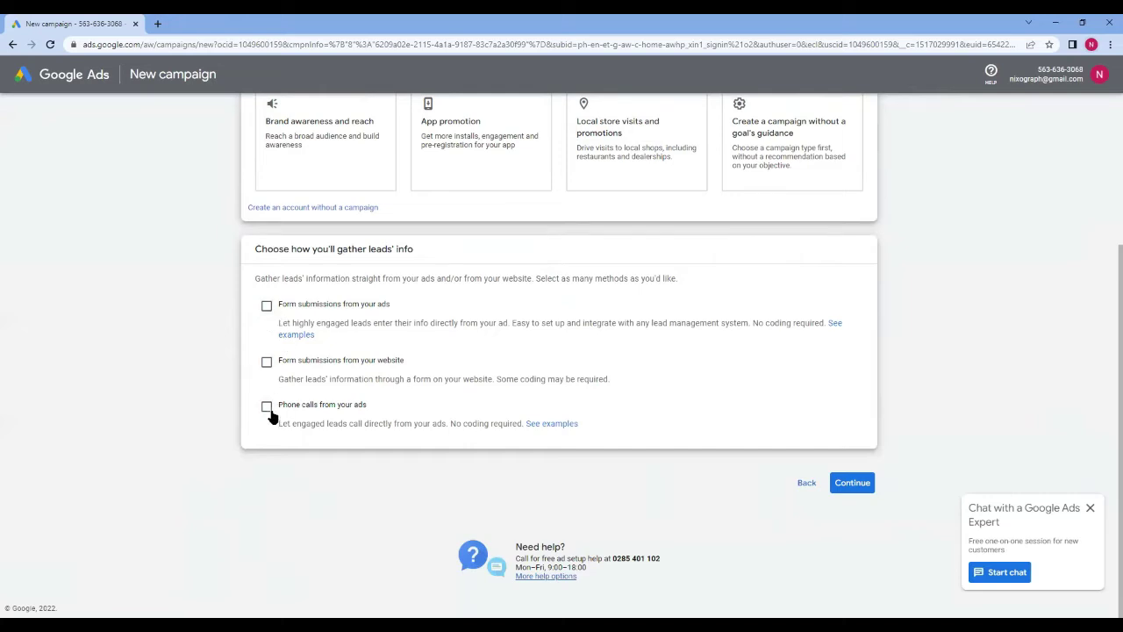
{"action": "left_click", "coordinate": [267, 305]}
{"action": "left_click", "coordinate": [839, 483]}
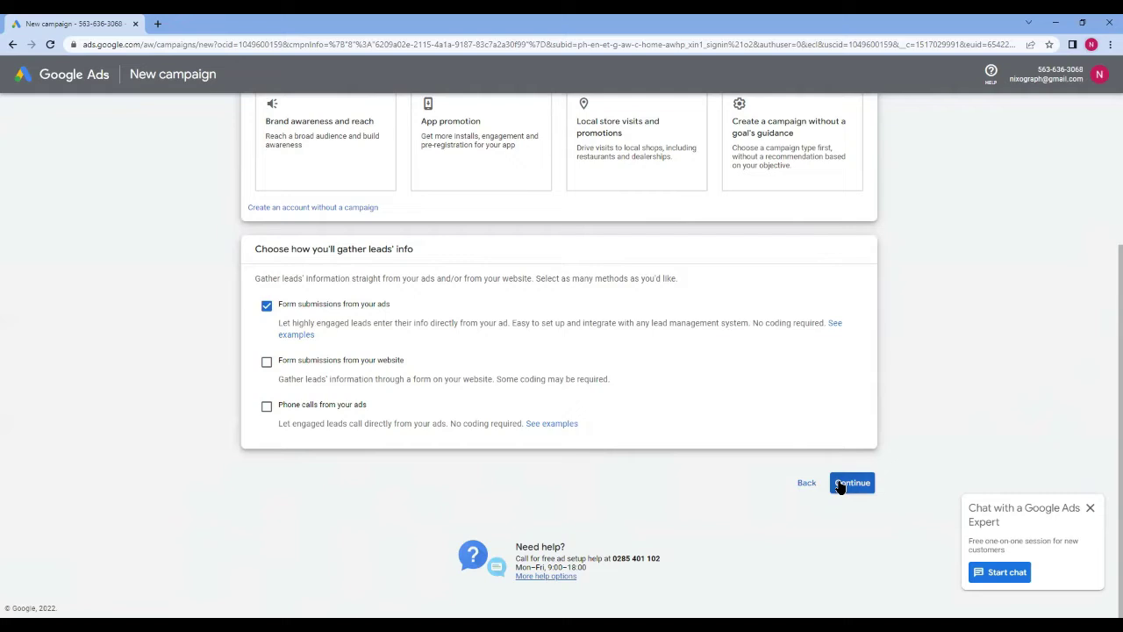
{"action": "left_click", "coordinate": [839, 484]}
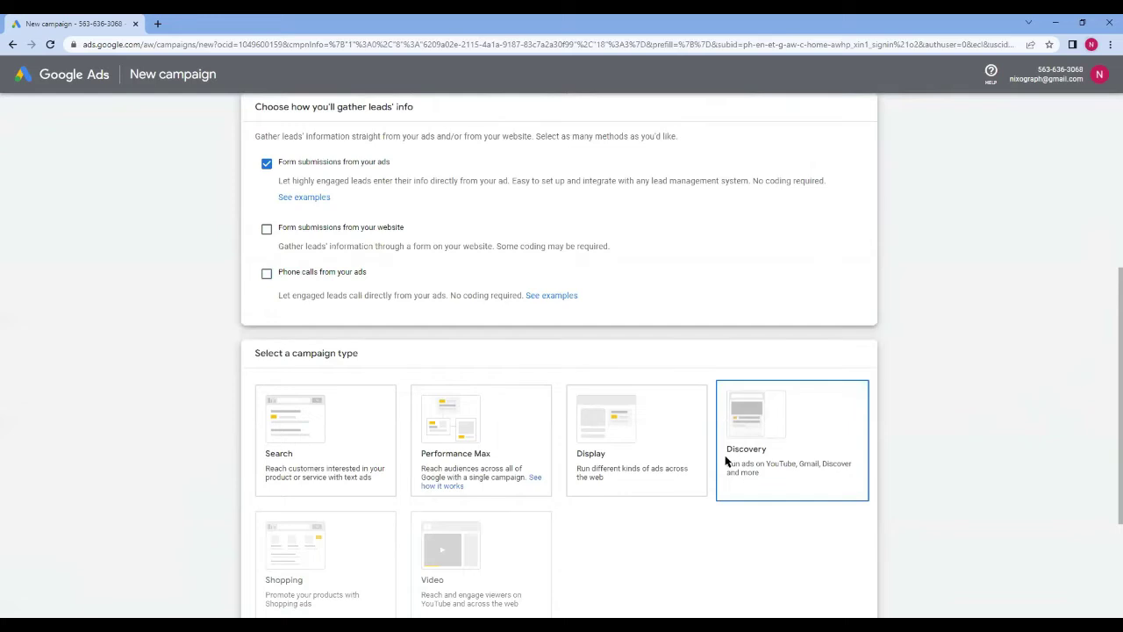
- Select Search as the campaign type and continue to the campaign settings
{"action": "scroll", "coordinate": [727, 456], "scroll_direction": "down", "scroll_amount": 2}
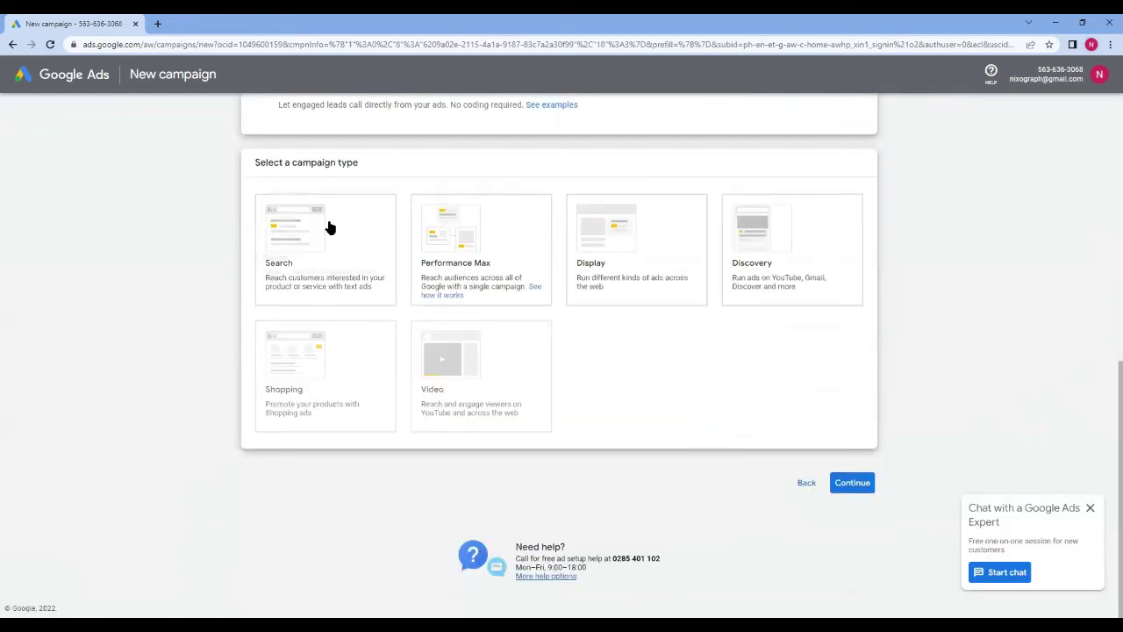
{"action": "left_click", "coordinate": [585, 251]}
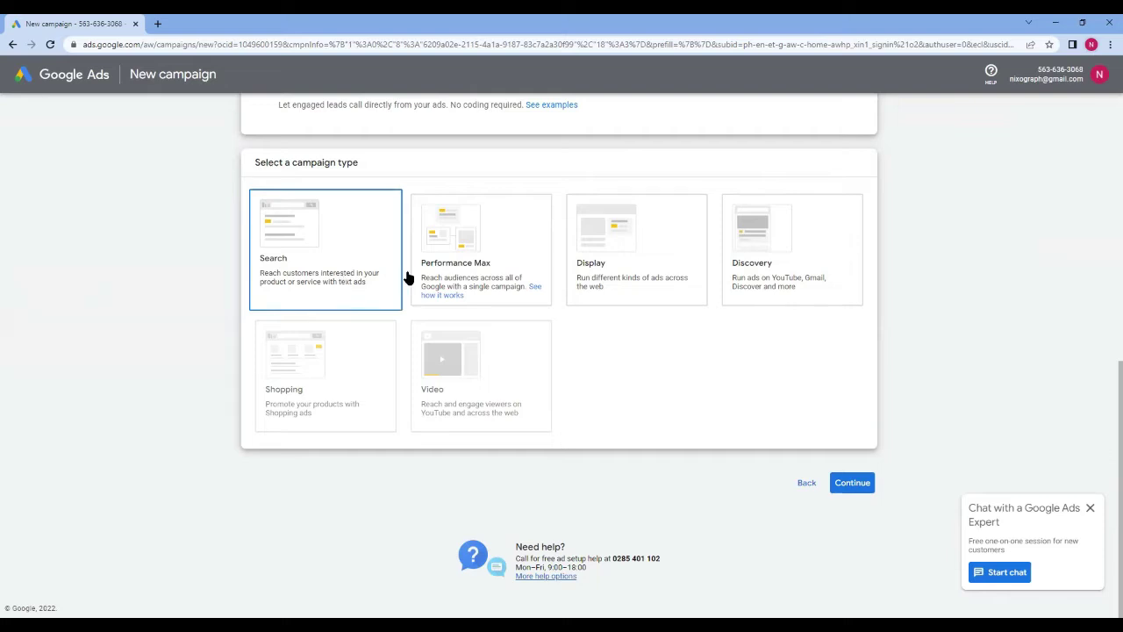
{"action": "left_click", "coordinate": [478, 233]}
{"action": "left_click", "coordinate": [632, 280]}
{"action": "left_click", "coordinate": [480, 288]}
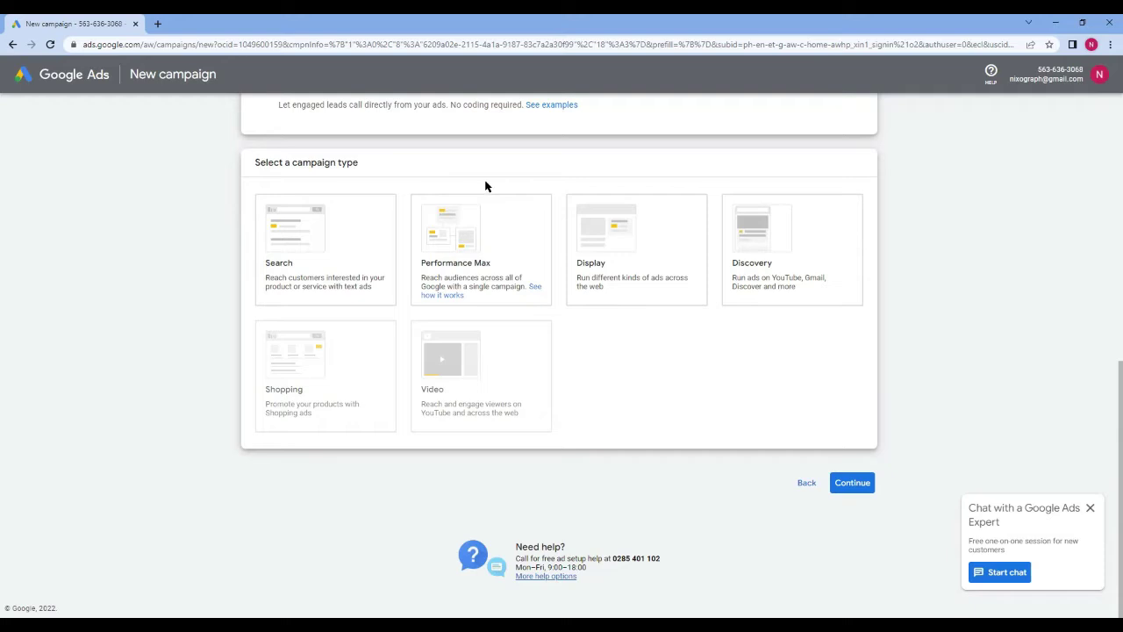
{"action": "left_click", "coordinate": [344, 257]}
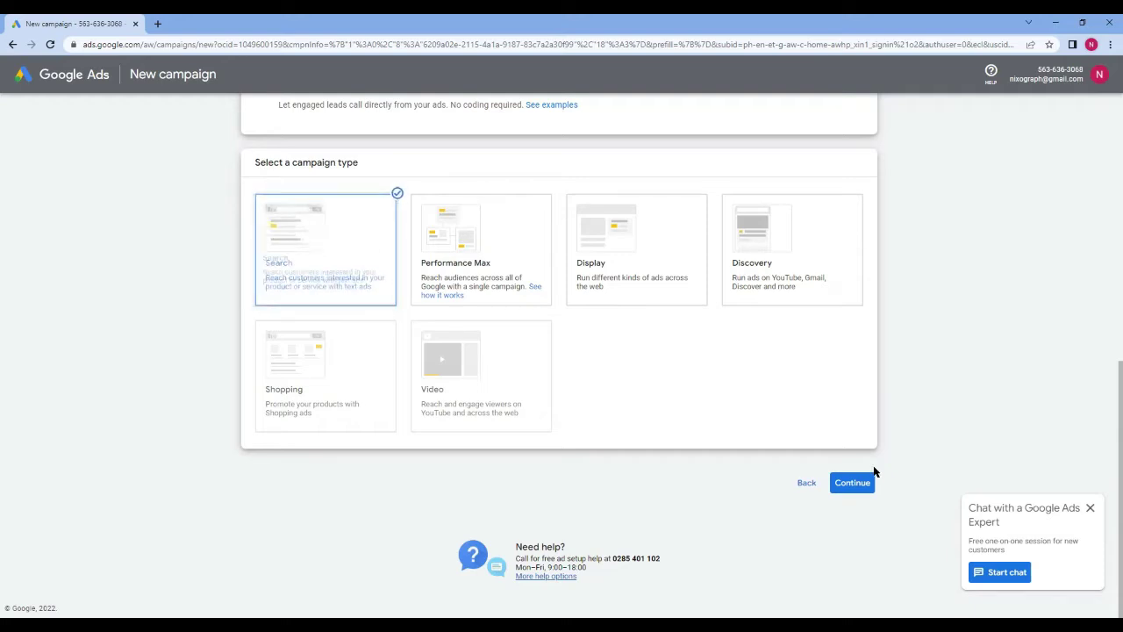
{"action": "left_click", "coordinate": [869, 488]}
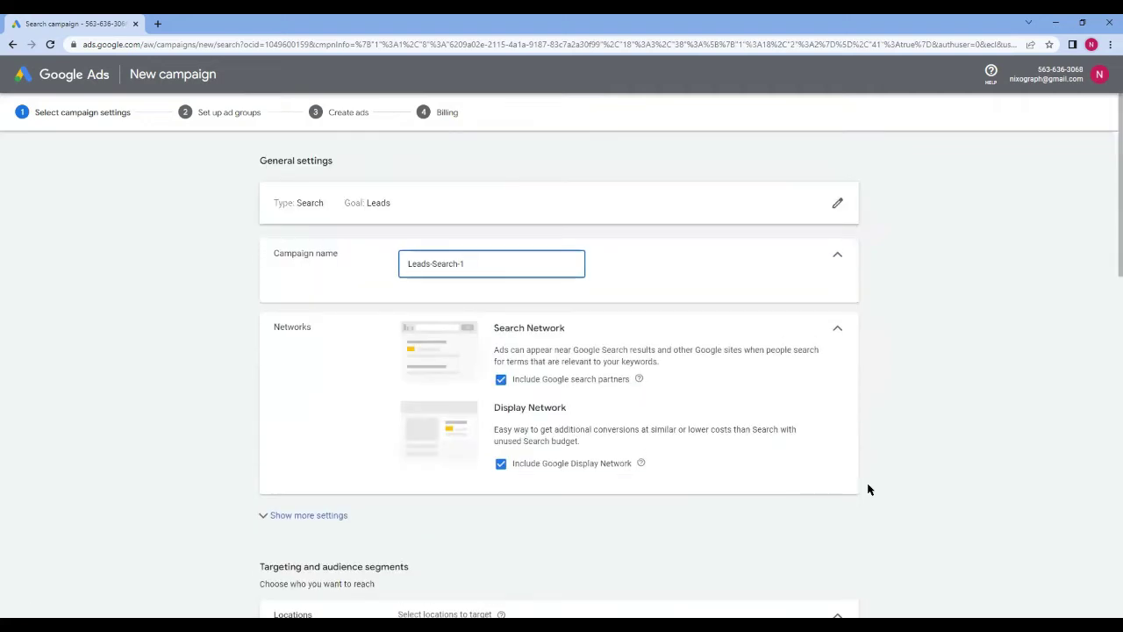
- Name the campaign Leads Web-Developer and exclude Google search partners and the Google Display Network
{"action": "left_click_drag", "start_coordinate": [515, 264], "coordinate": [373, 272]}
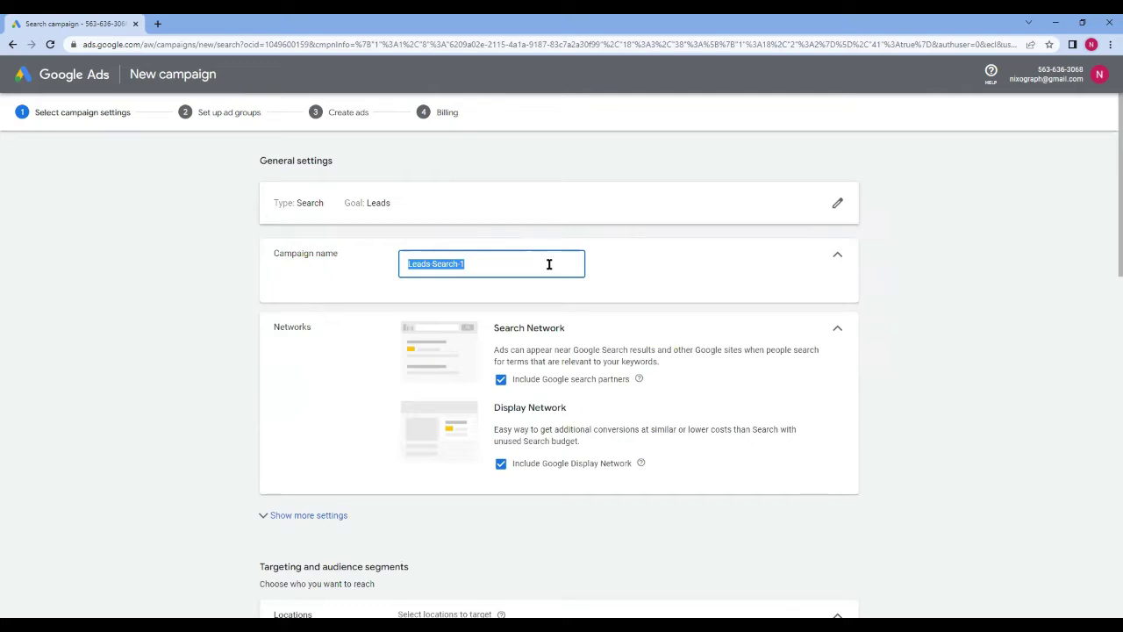
{"action": "type", "text": "Leads Web-Developer"}
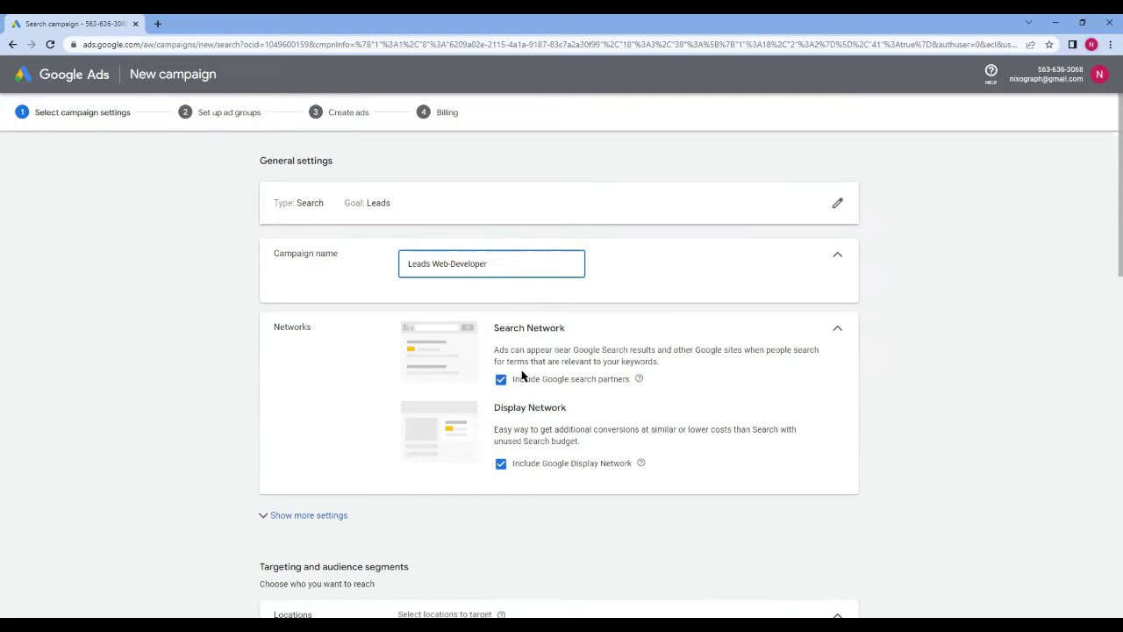
{"action": "scroll", "coordinate": [527, 373], "scroll_direction": "down", "scroll_amount": 2}
{"action": "scroll", "coordinate": [529, 371], "scroll_direction": "up", "scroll_amount": 1}
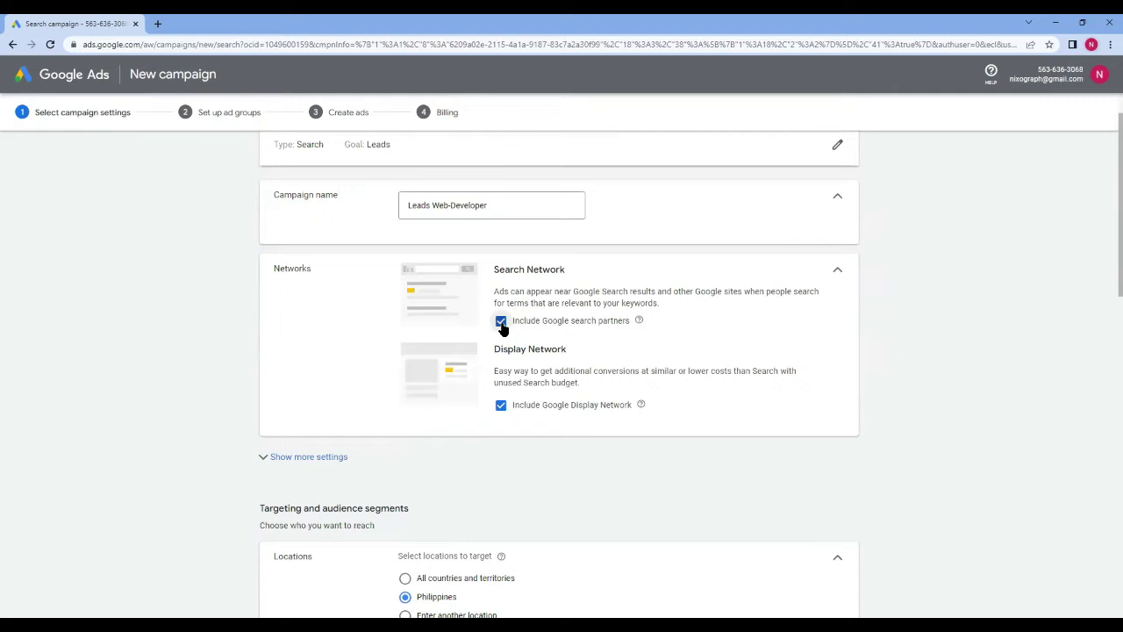
{"action": "left_click", "coordinate": [501, 322]}
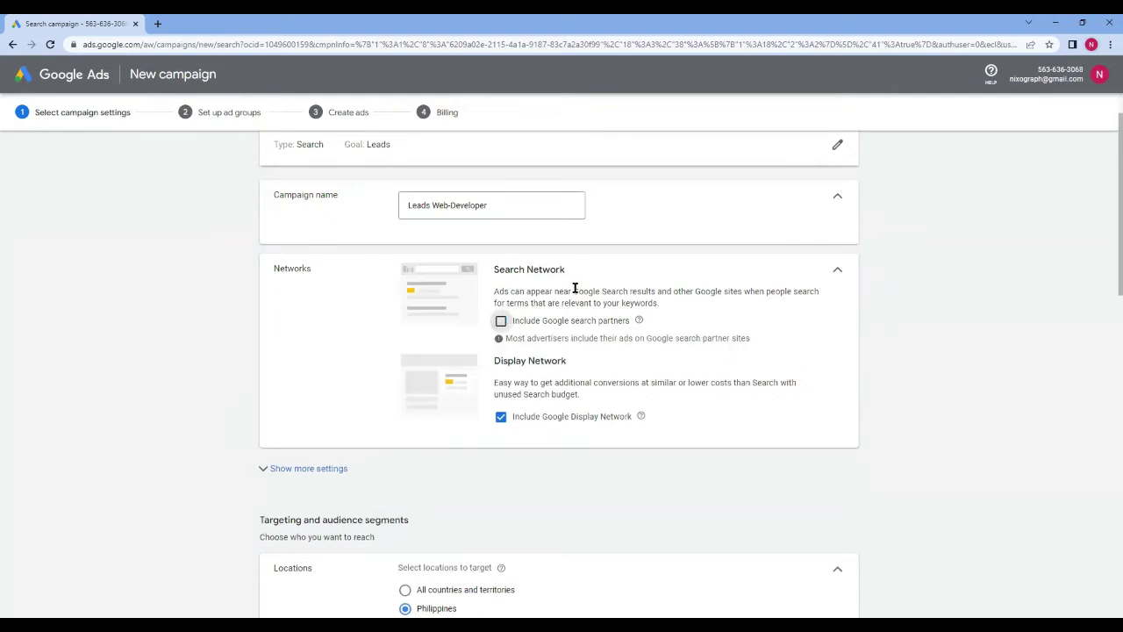
{"action": "left_click", "coordinate": [502, 418]}
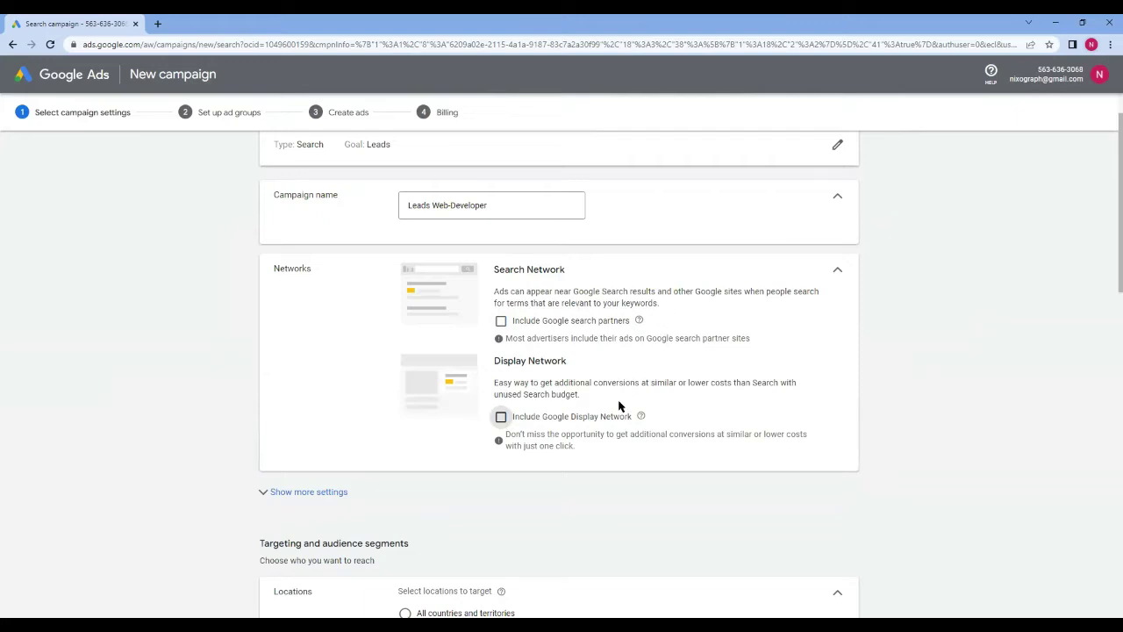
- Expand the location options and review the campaign's network, location and language settings
{"action": "scroll", "coordinate": [666, 421], "scroll_direction": "down", "scroll_amount": 1}
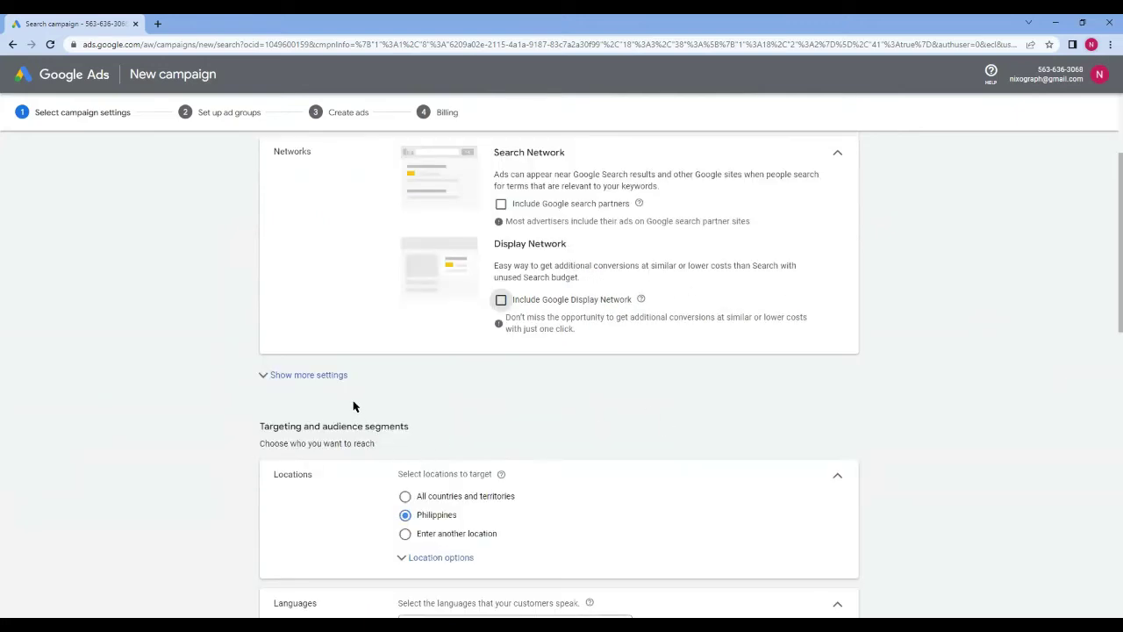
{"action": "scroll", "coordinate": [578, 423], "scroll_direction": "down", "scroll_amount": 1}
{"action": "scroll", "coordinate": [448, 439], "scroll_direction": "down", "scroll_amount": 2}
{"action": "left_click", "coordinate": [434, 326]}
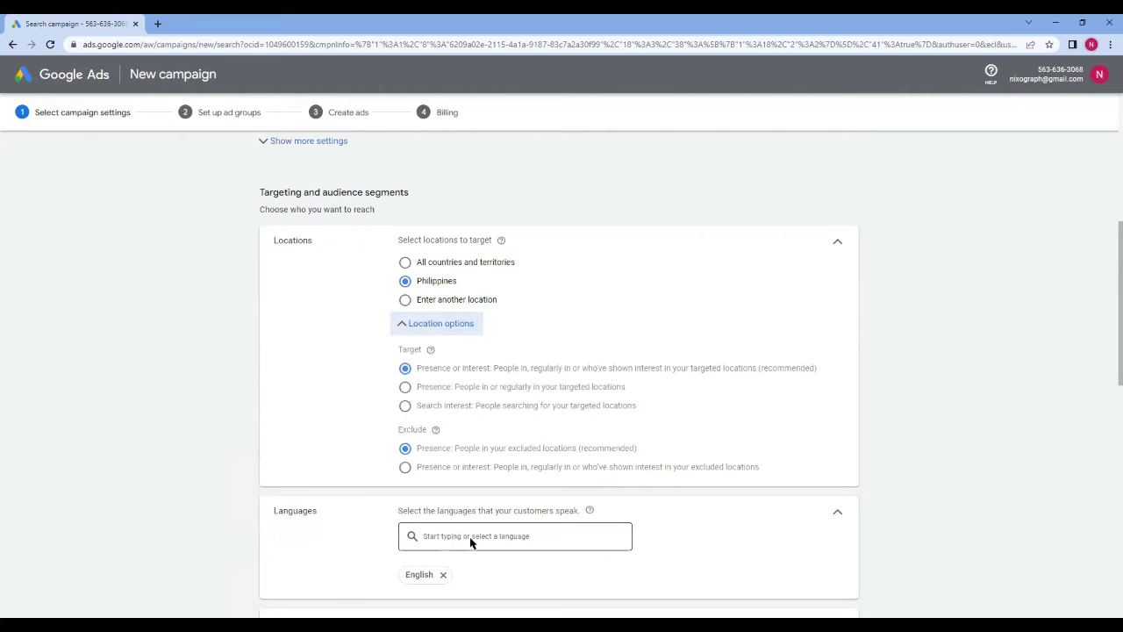
{"action": "scroll", "coordinate": [565, 267], "scroll_direction": "up", "scroll_amount": 3}
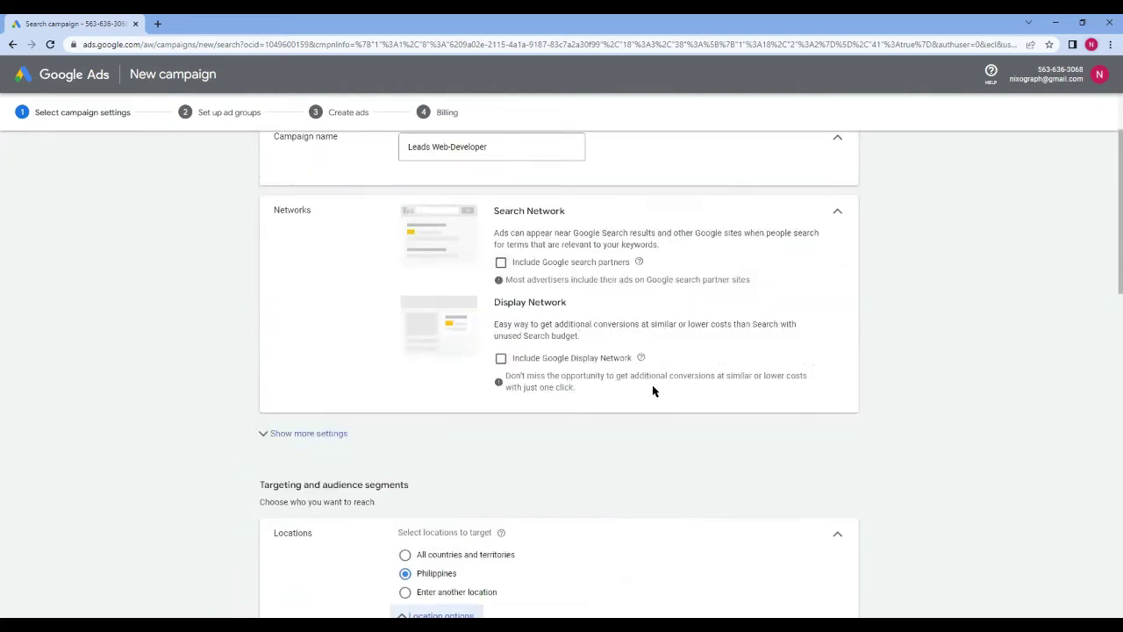
{"action": "scroll", "coordinate": [625, 393], "scroll_direction": "up", "scroll_amount": 1}
{"action": "scroll", "coordinate": [625, 424], "scroll_direction": "up", "scroll_amount": 1}
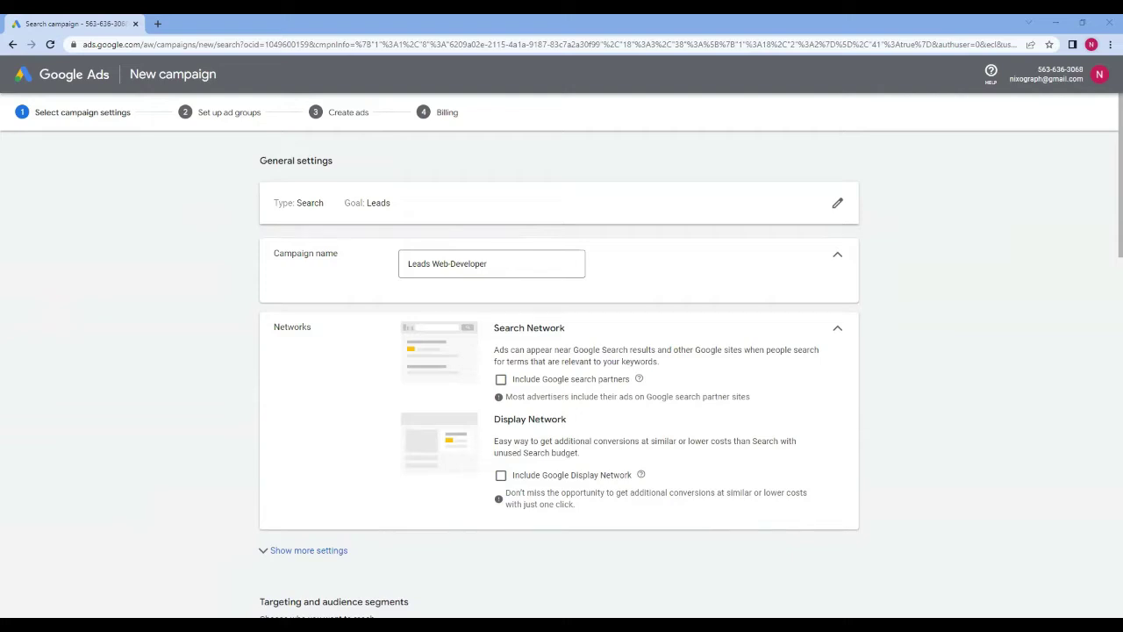
{"action": "scroll", "coordinate": [551, 325], "scroll_direction": "down", "scroll_amount": 2}
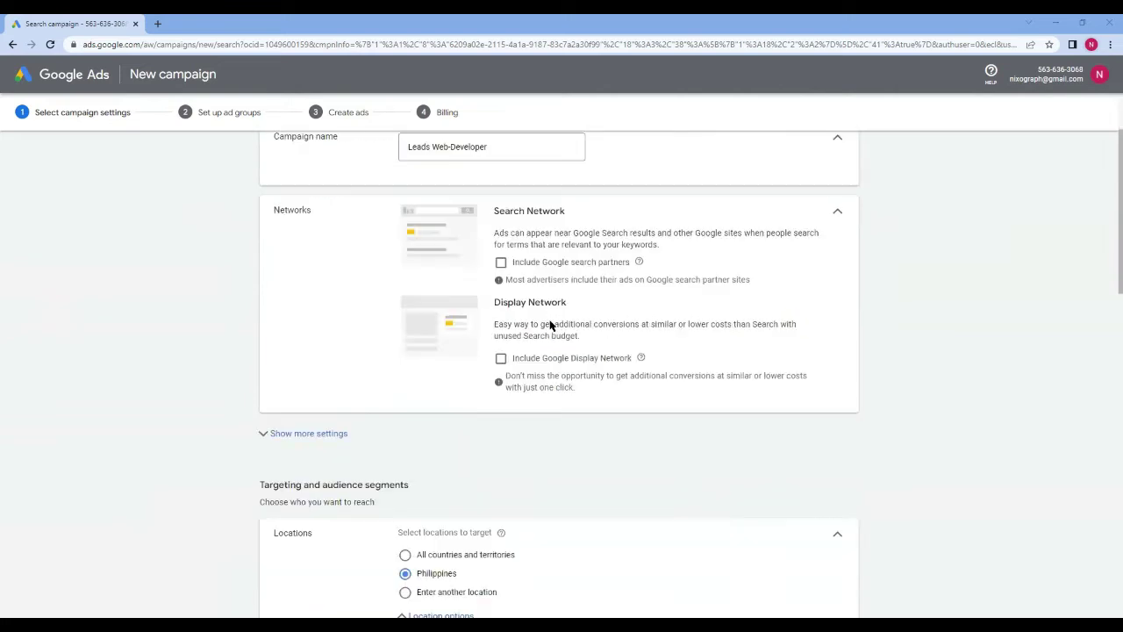
{"action": "scroll", "coordinate": [551, 325], "scroll_direction": "up", "scroll_amount": 2}
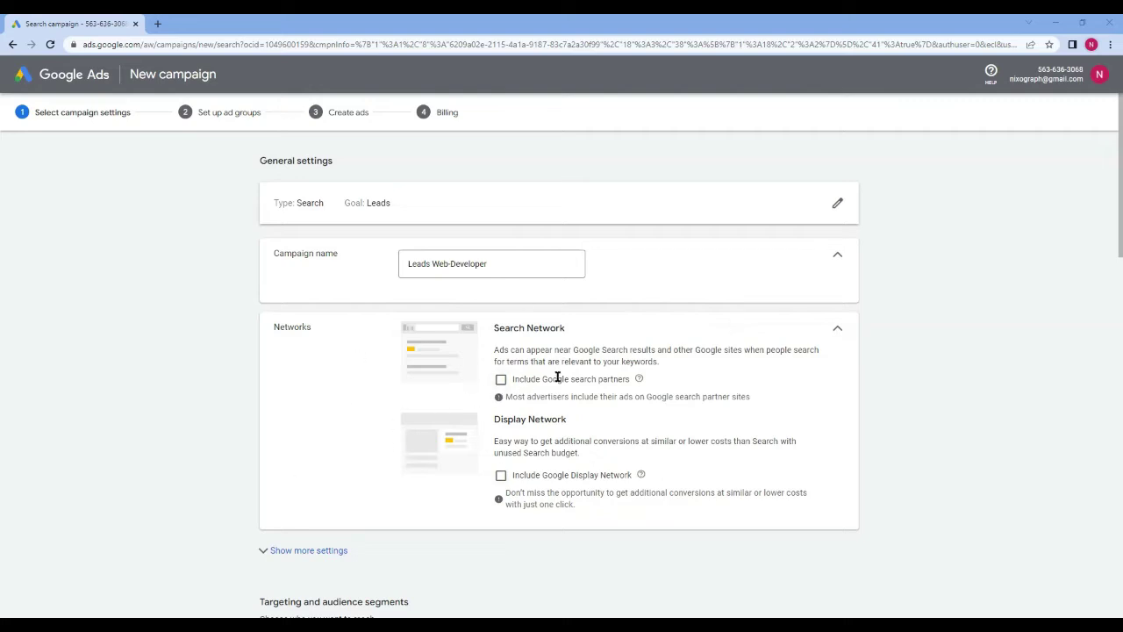
{"action": "scroll", "coordinate": [538, 396], "scroll_direction": "down", "scroll_amount": 2}
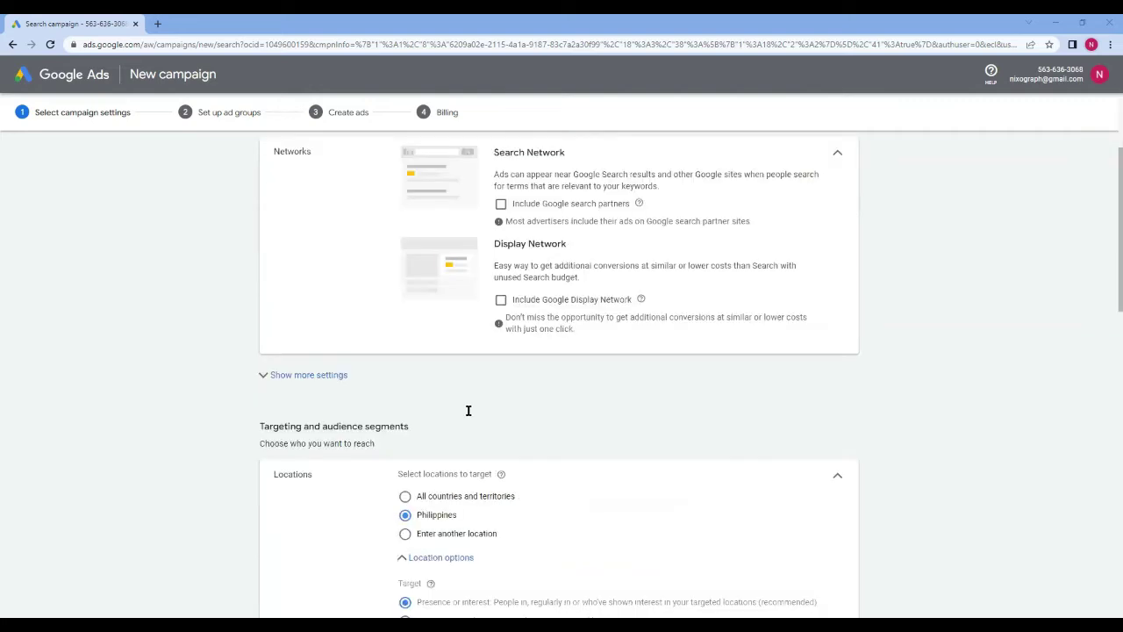
- Show the additional general settings and set the campaign's start date to 26 Aug 2022
{"action": "left_click", "coordinate": [296, 377]}
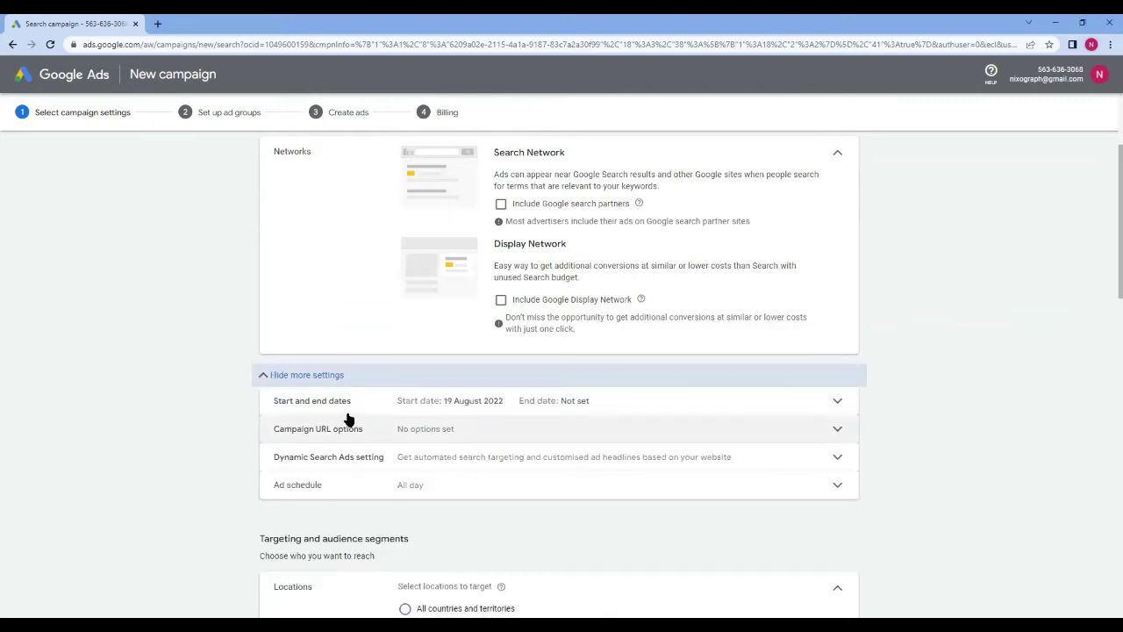
{"action": "scroll", "coordinate": [349, 408], "scroll_direction": "down", "scroll_amount": 1}
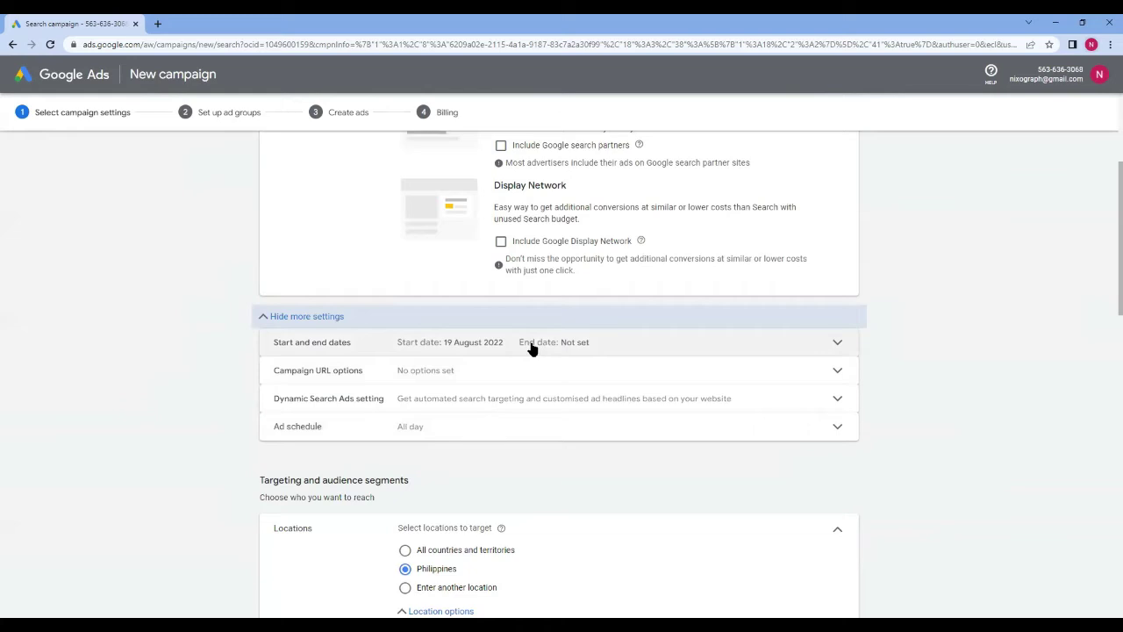
{"action": "left_click", "coordinate": [492, 343]}
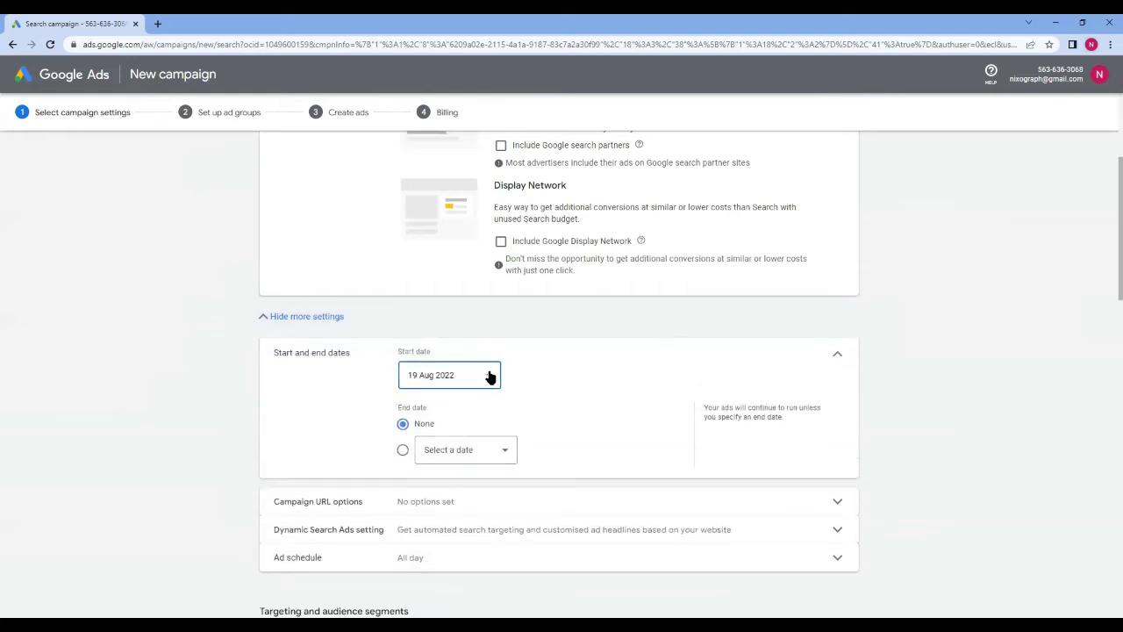
{"action": "left_click", "coordinate": [488, 371]}
{"action": "left_click", "coordinate": [493, 530]}
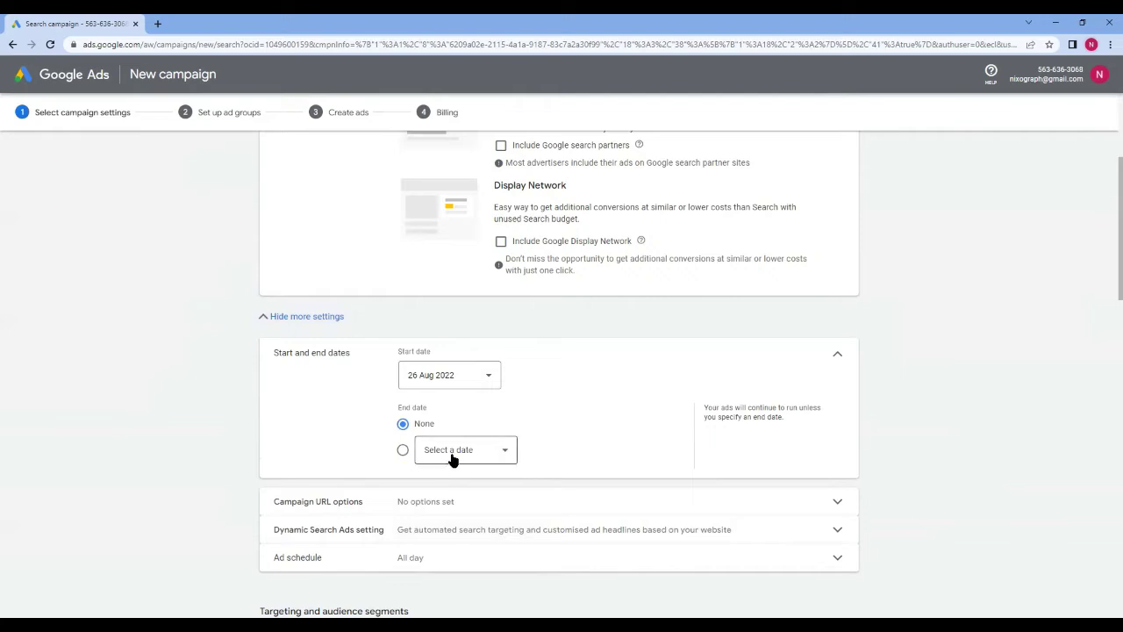
- Set the campaign's end date to 26 Sept 2022
{"action": "scroll", "coordinate": [483, 446], "scroll_direction": "down", "scroll_amount": 1}
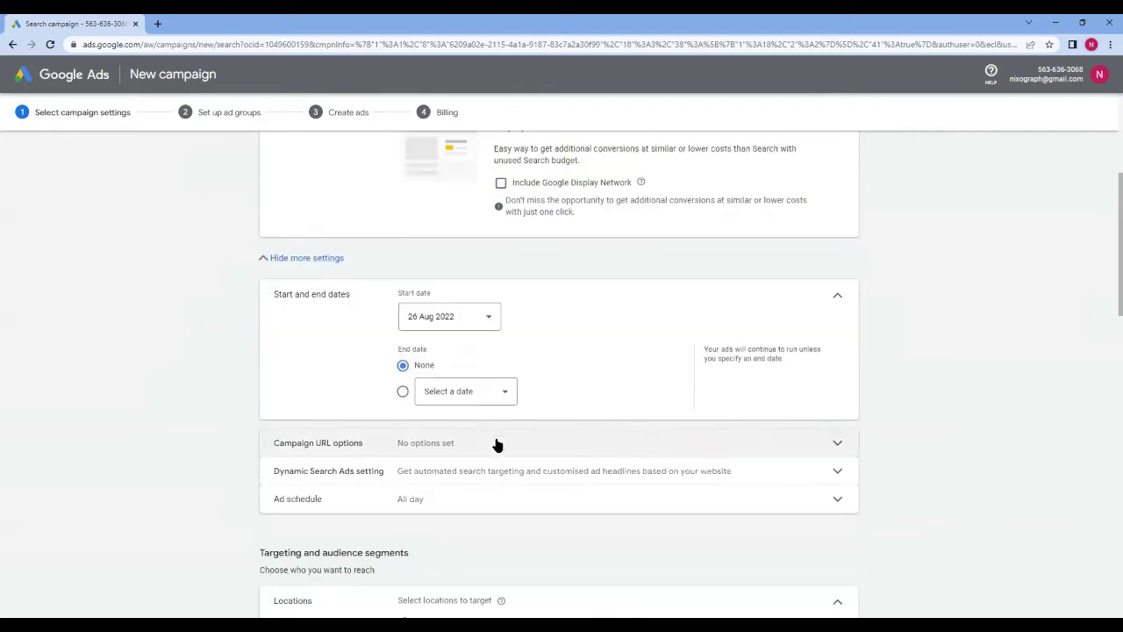
{"action": "left_click", "coordinate": [484, 392]}
{"action": "scroll", "coordinate": [531, 549], "scroll_direction": "down", "scroll_amount": 4}
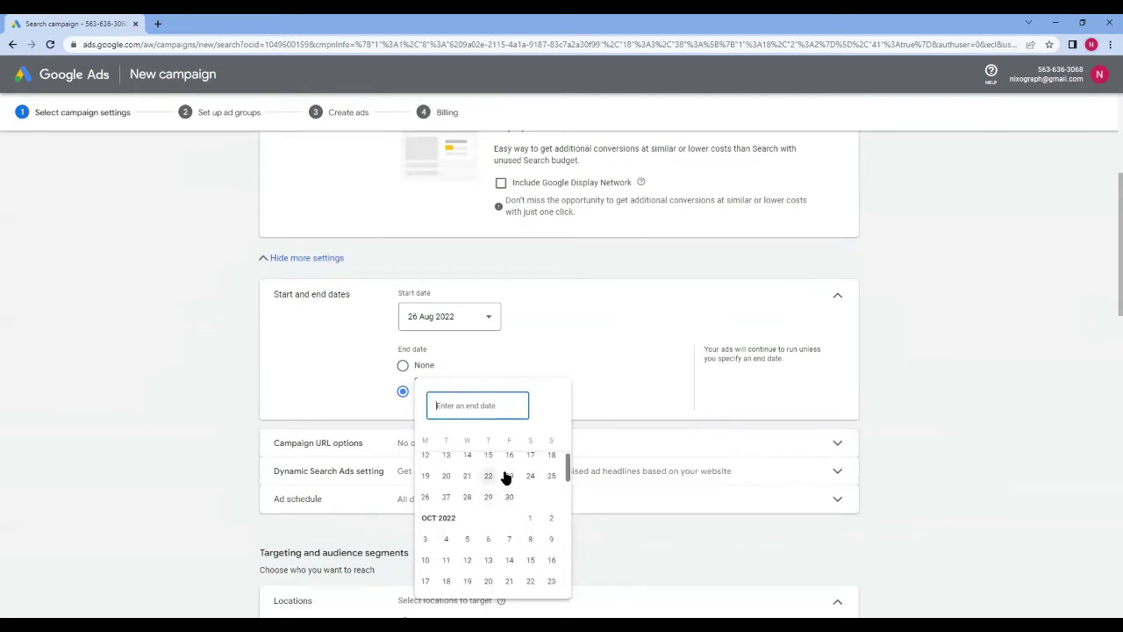
{"action": "left_click", "coordinate": [425, 497]}
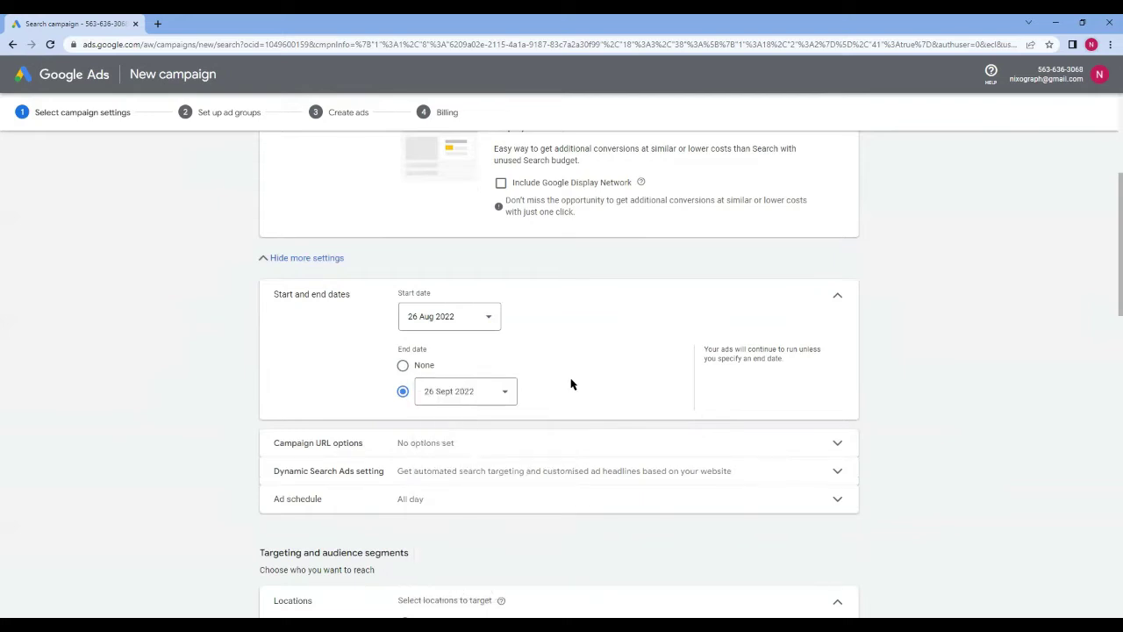
- Examine the tracking template, final URL suffix and custom parameter fields in the campaign URL options, leaving them blank
{"action": "scroll", "coordinate": [570, 384], "scroll_direction": "down", "scroll_amount": 1}
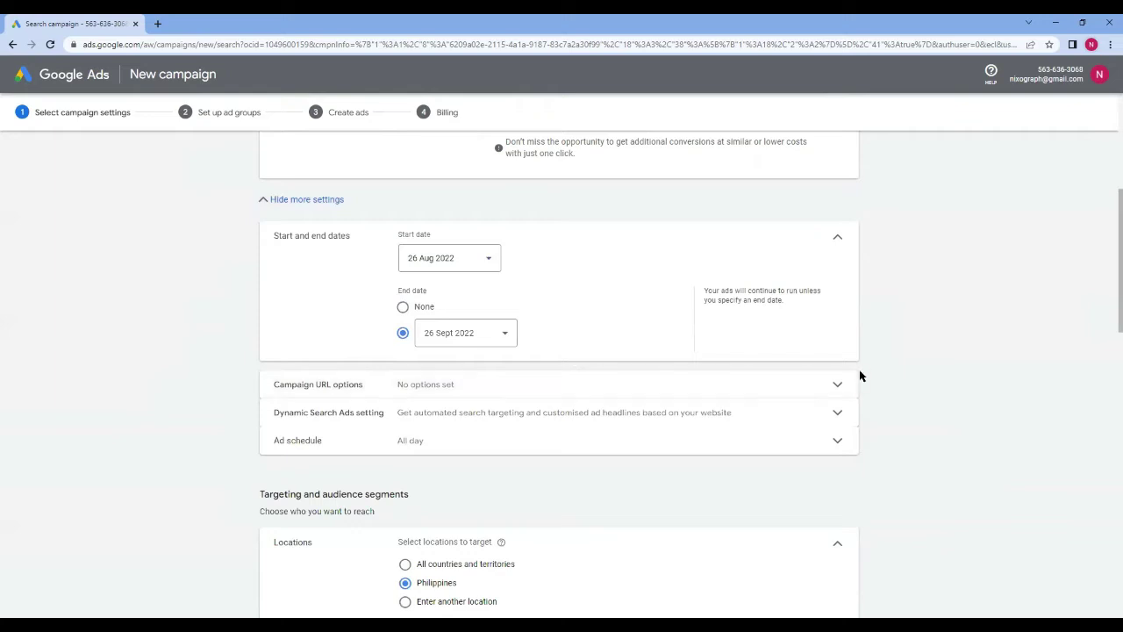
{"action": "left_click", "coordinate": [839, 385]}
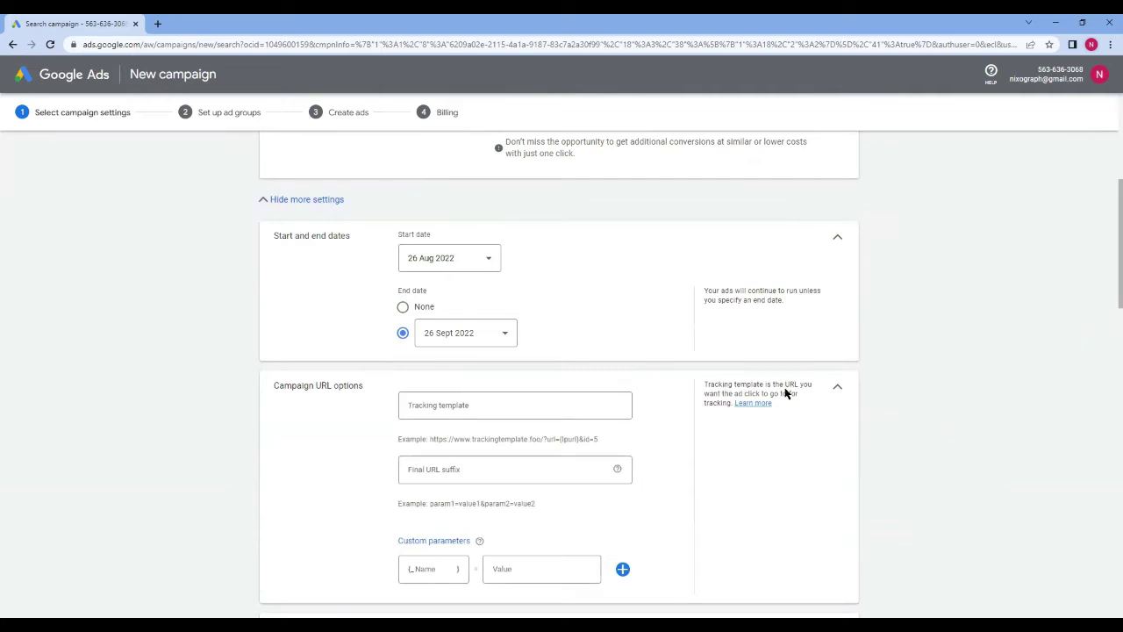
{"action": "left_click", "coordinate": [836, 387]}
{"action": "left_click", "coordinate": [836, 387]}
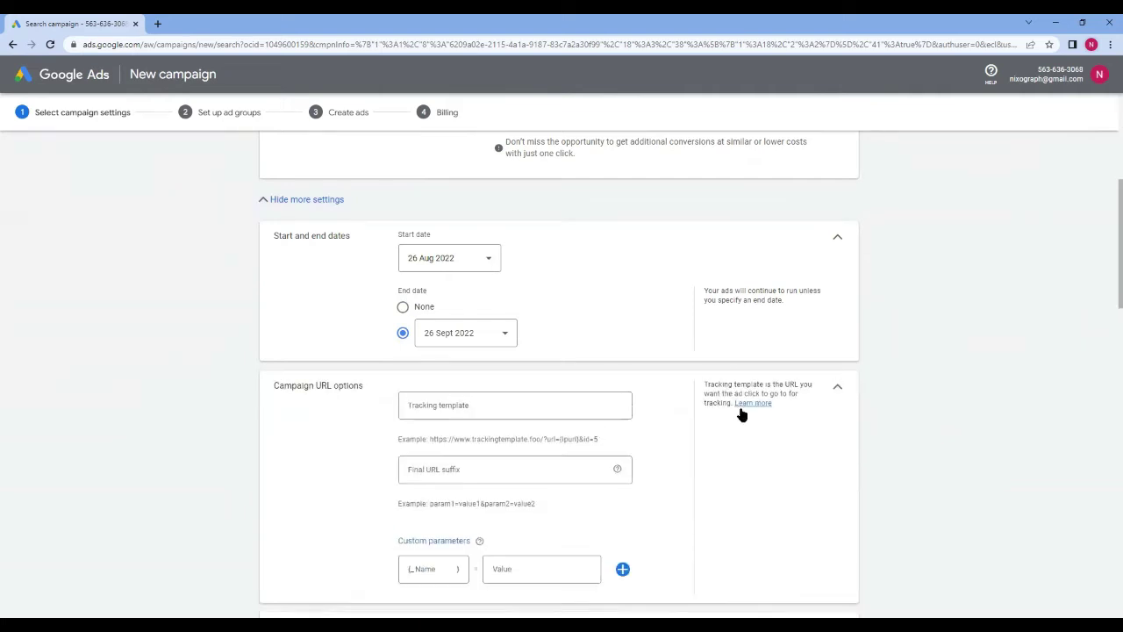
{"action": "left_click", "coordinate": [513, 473]}
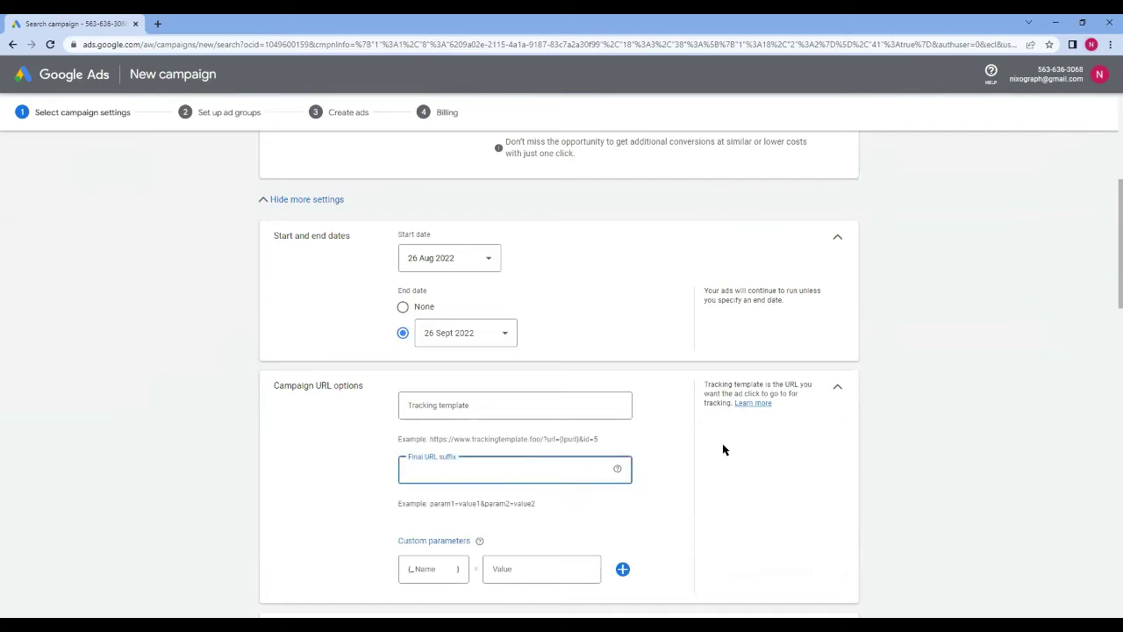
{"action": "left_click", "coordinate": [834, 389]}
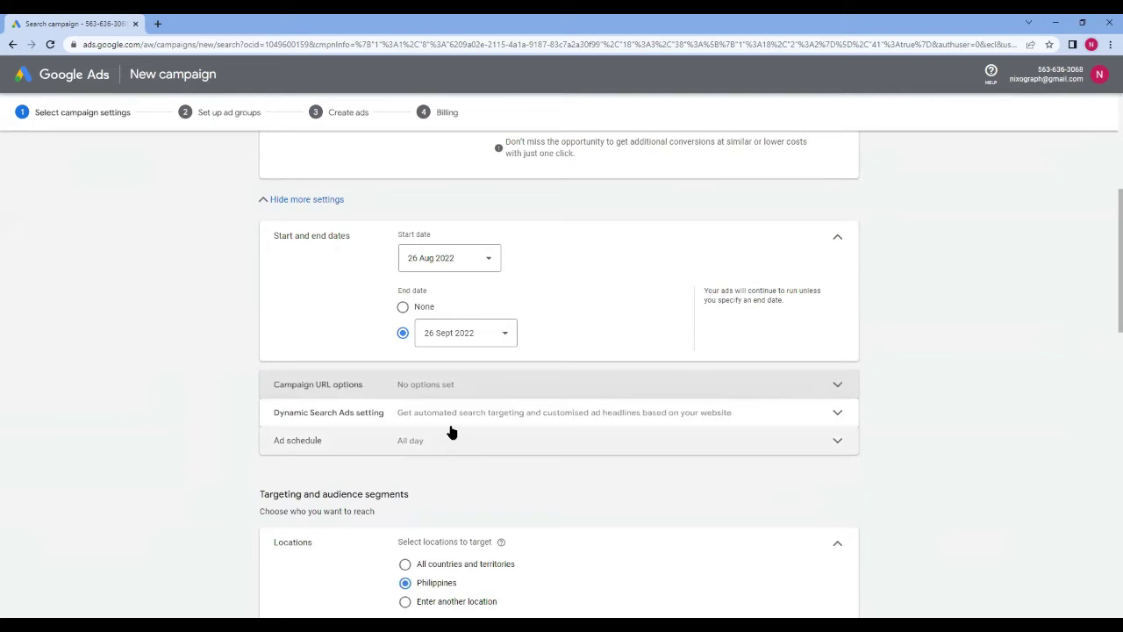
- Switch the location targeting to a custom location and target the country Australia
{"action": "scroll", "coordinate": [471, 452], "scroll_direction": "down", "scroll_amount": 1}
{"action": "scroll", "coordinate": [472, 443], "scroll_direction": "down", "scroll_amount": 1}
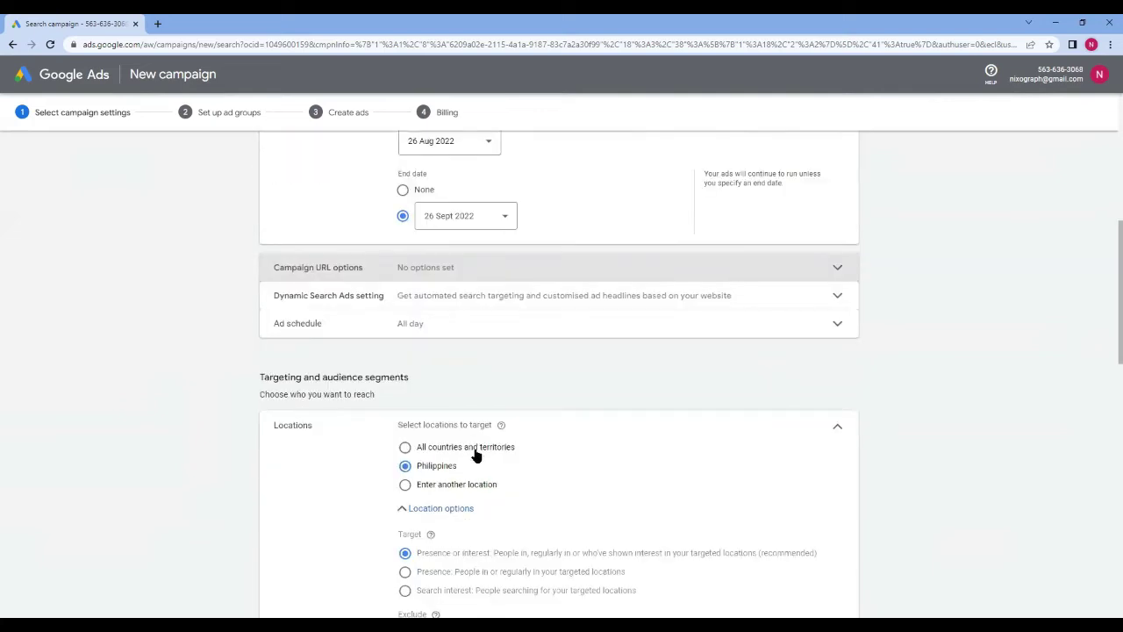
{"action": "scroll", "coordinate": [478, 448], "scroll_direction": "down", "scroll_amount": 1}
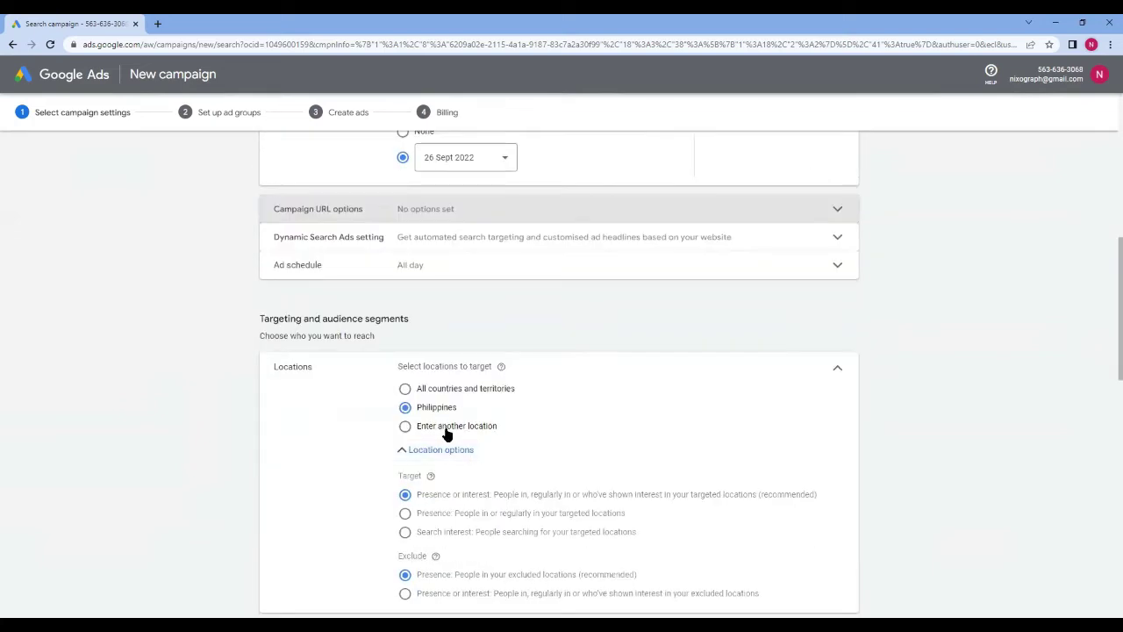
{"action": "scroll", "coordinate": [546, 494], "scroll_direction": "down", "scroll_amount": 1}
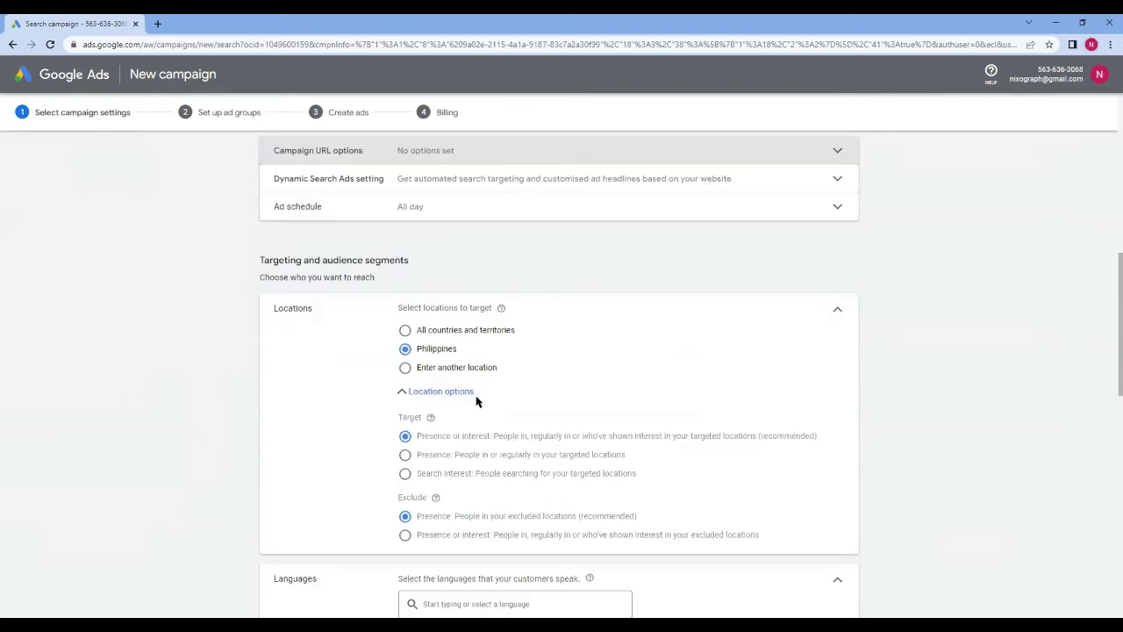
{"action": "left_click", "coordinate": [411, 391]}
{"action": "left_click", "coordinate": [490, 369]}
{"action": "left_click", "coordinate": [471, 395]}
{"action": "type", "text": "Austra"}
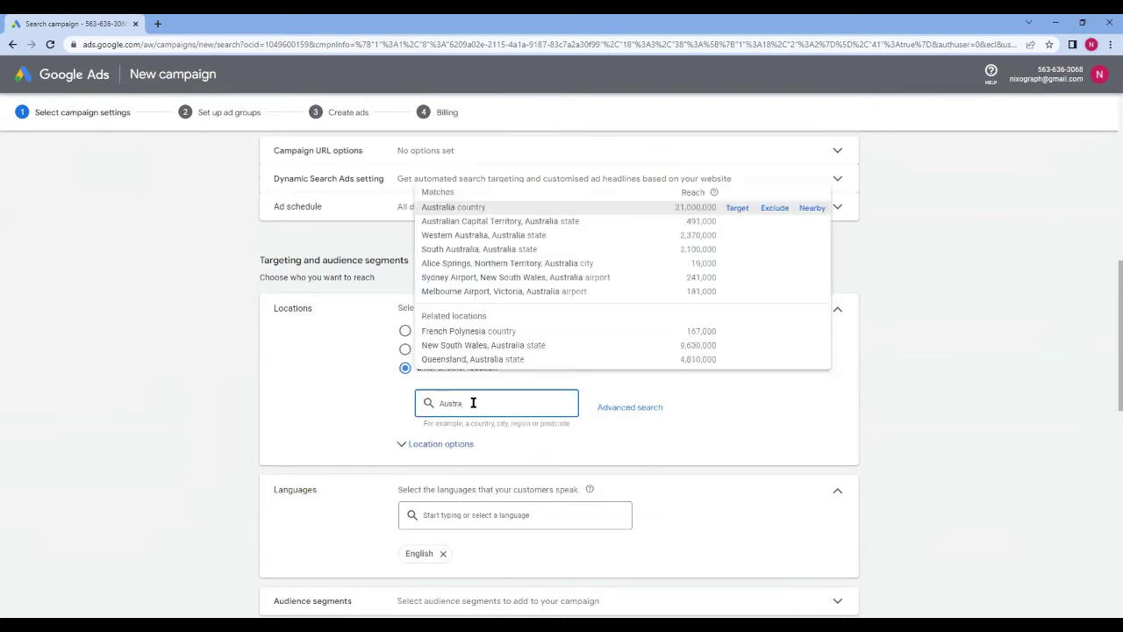
{"action": "left_click", "coordinate": [465, 207]}
- Add the country New Zealand to the targeted locations
{"action": "left_click", "coordinate": [457, 464]}
{"action": "type", "text": "new z"}
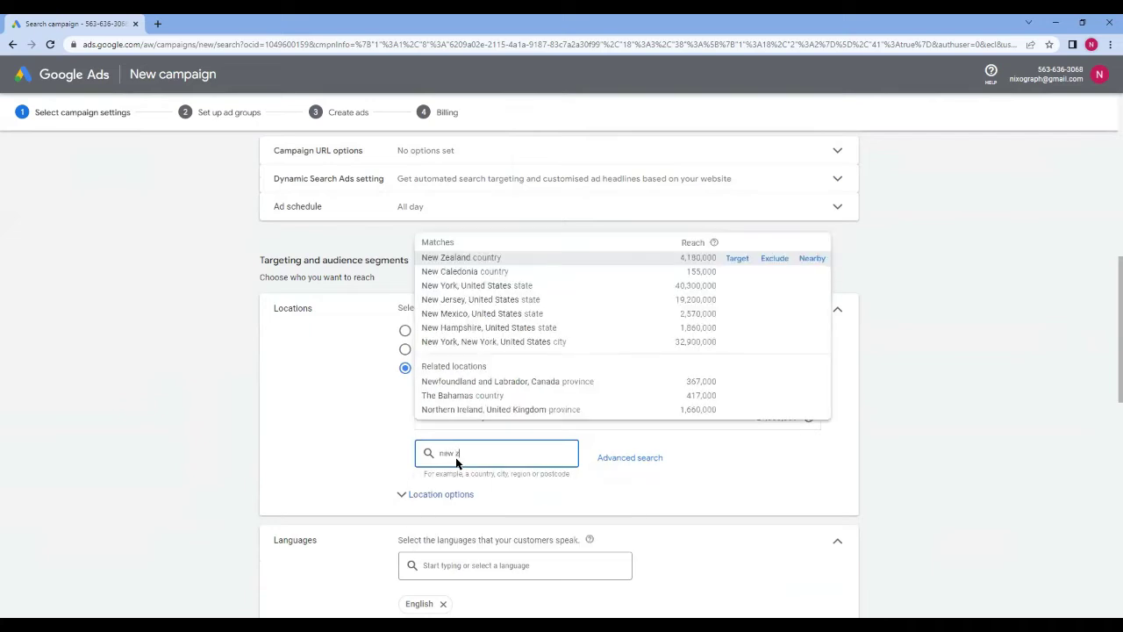
{"action": "left_click", "coordinate": [474, 258]}
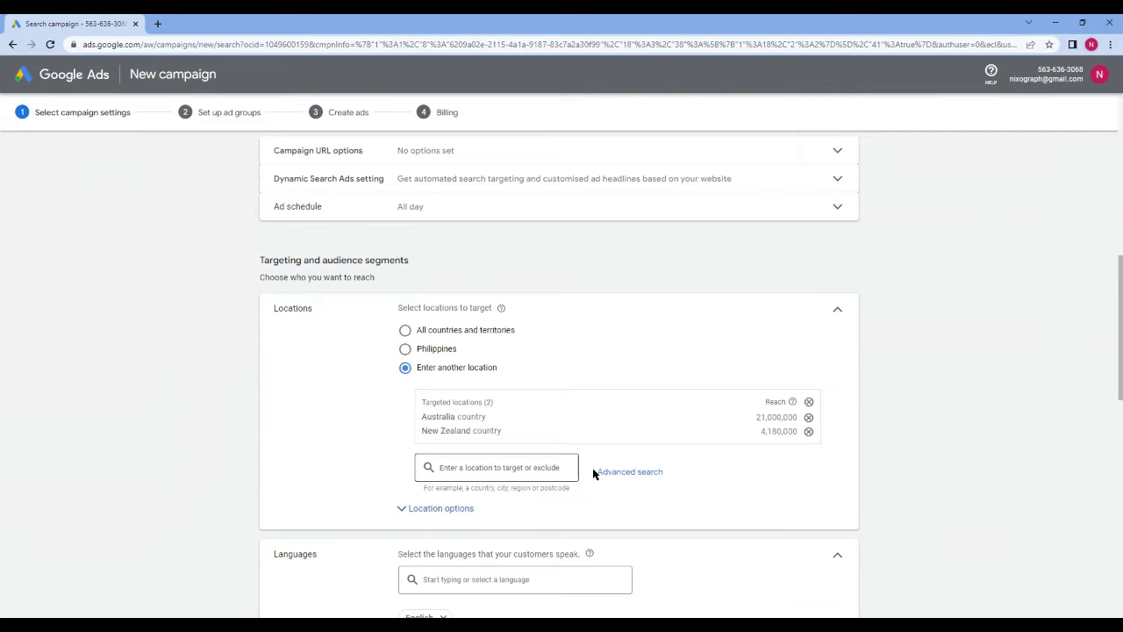
- Expand the location options and set the target to Presence: People in or regularly in your targeted locations
{"action": "scroll", "coordinate": [503, 495], "scroll_direction": "down", "scroll_amount": 1}
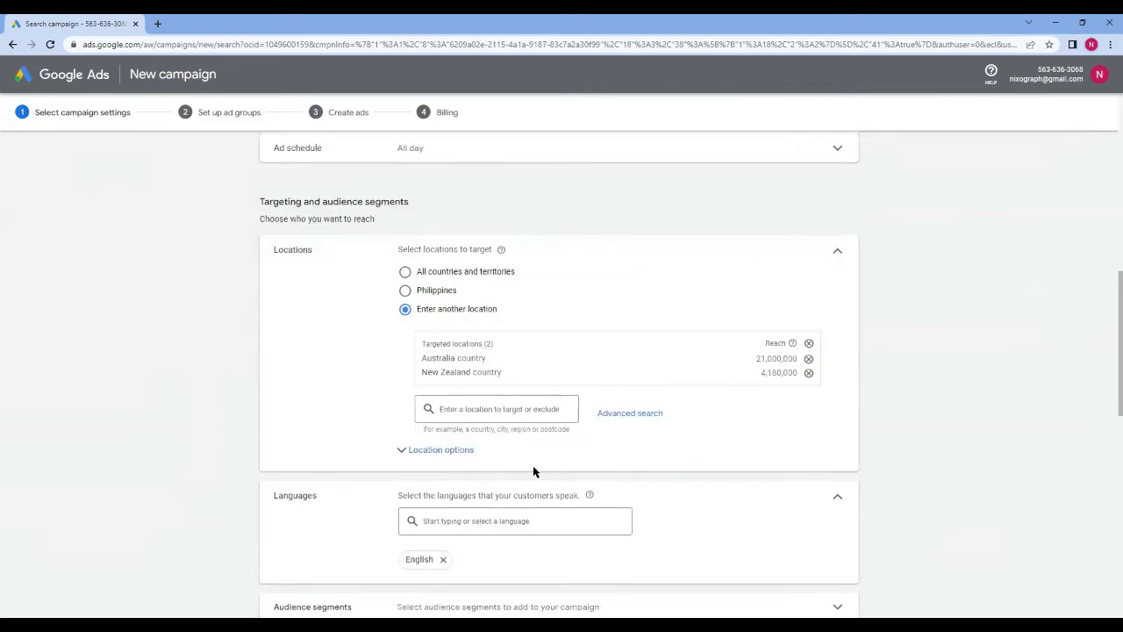
{"action": "left_click", "coordinate": [442, 446]}
{"action": "scroll", "coordinate": [486, 456], "scroll_direction": "down", "scroll_amount": 2}
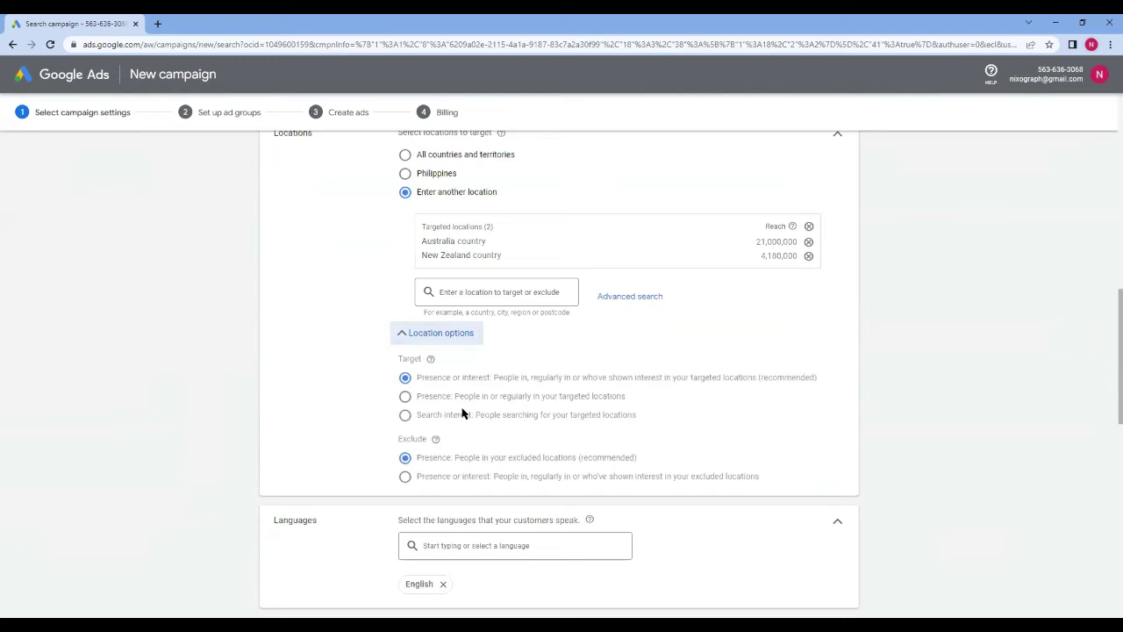
{"action": "left_click", "coordinate": [419, 396]}
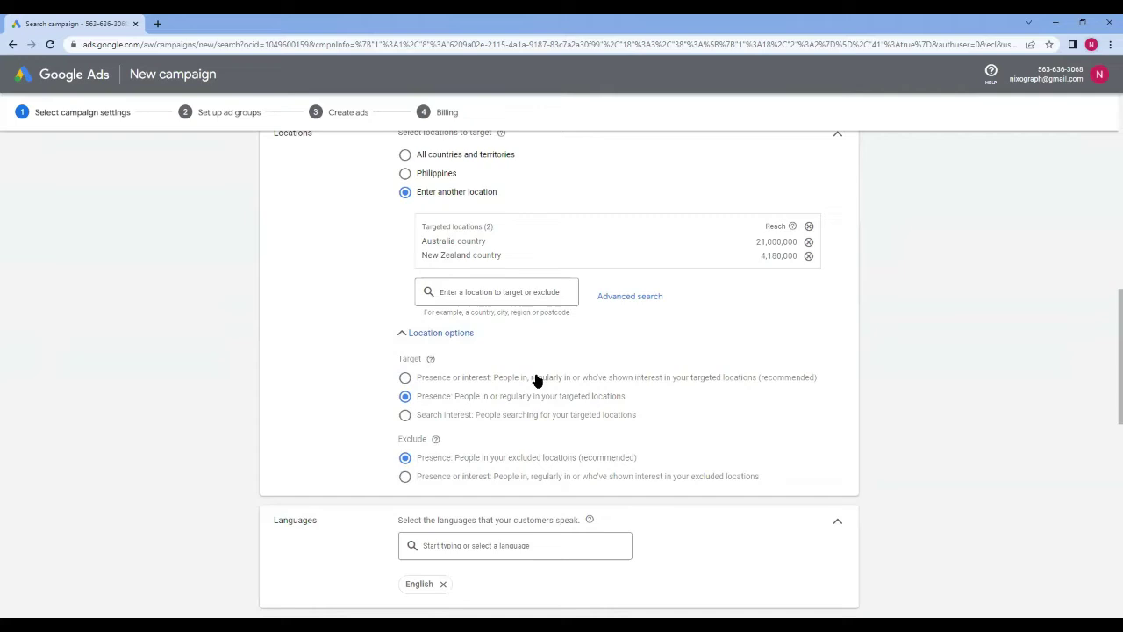
{"action": "left_click", "coordinate": [436, 384]}
{"action": "left_click", "coordinate": [432, 398]}
{"action": "scroll", "coordinate": [687, 400], "scroll_direction": "down", "scroll_amount": 1}
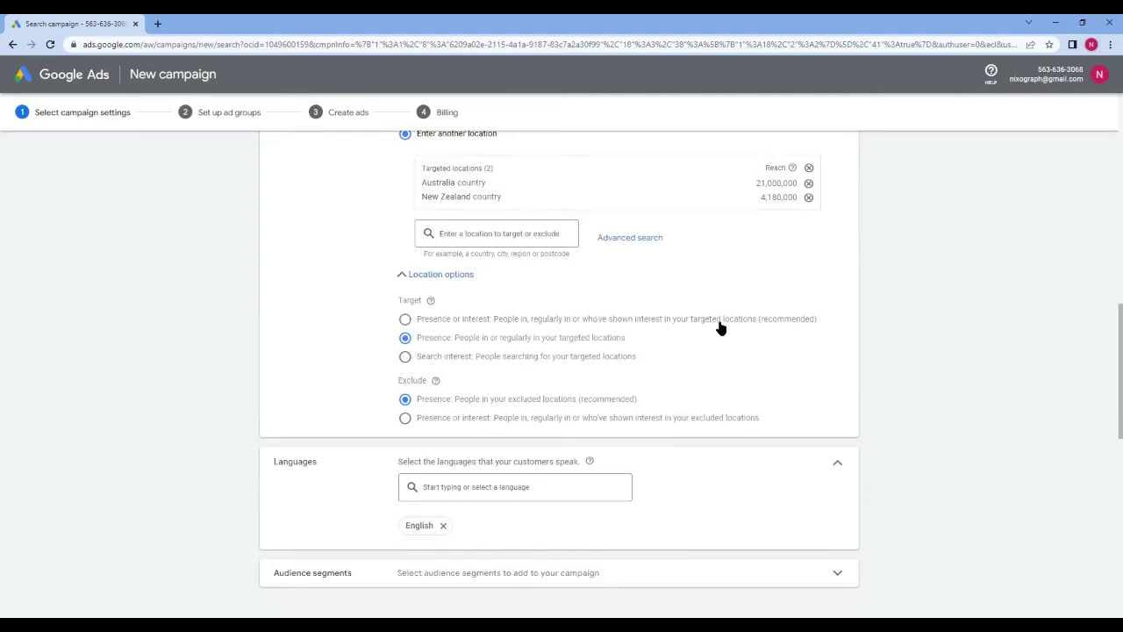
- Set the campaign's average daily budget to 15 in Australian Dollars (AUD A$)
{"action": "scroll", "coordinate": [720, 328], "scroll_direction": "down", "scroll_amount": 2}
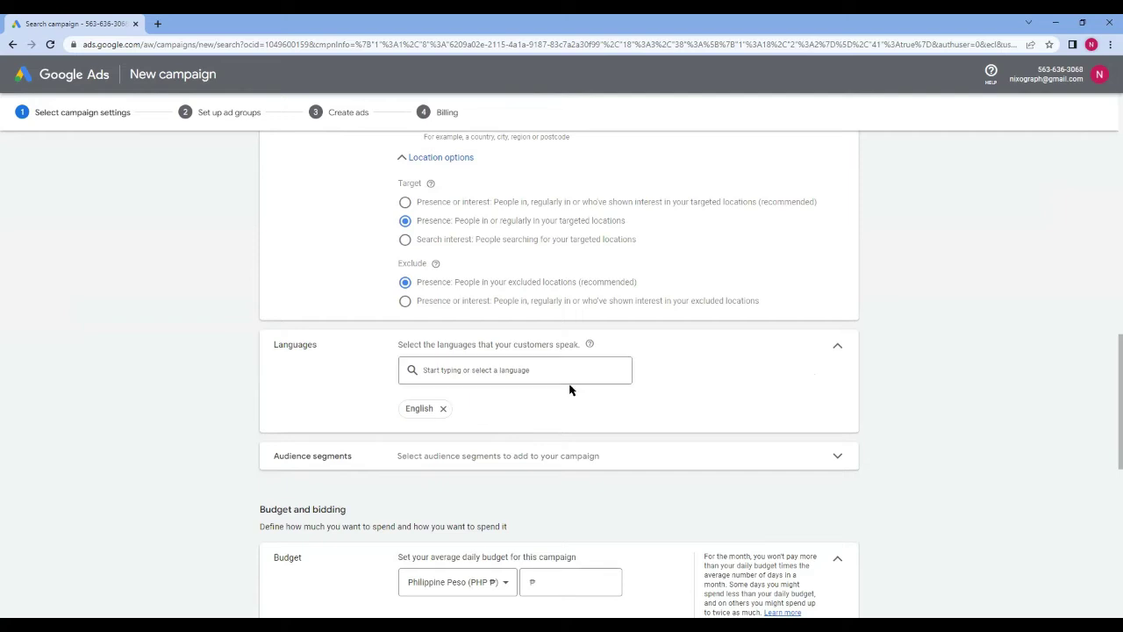
{"action": "scroll", "coordinate": [569, 391], "scroll_direction": "down", "scroll_amount": 1}
{"action": "scroll", "coordinate": [570, 391], "scroll_direction": "down", "scroll_amount": 1}
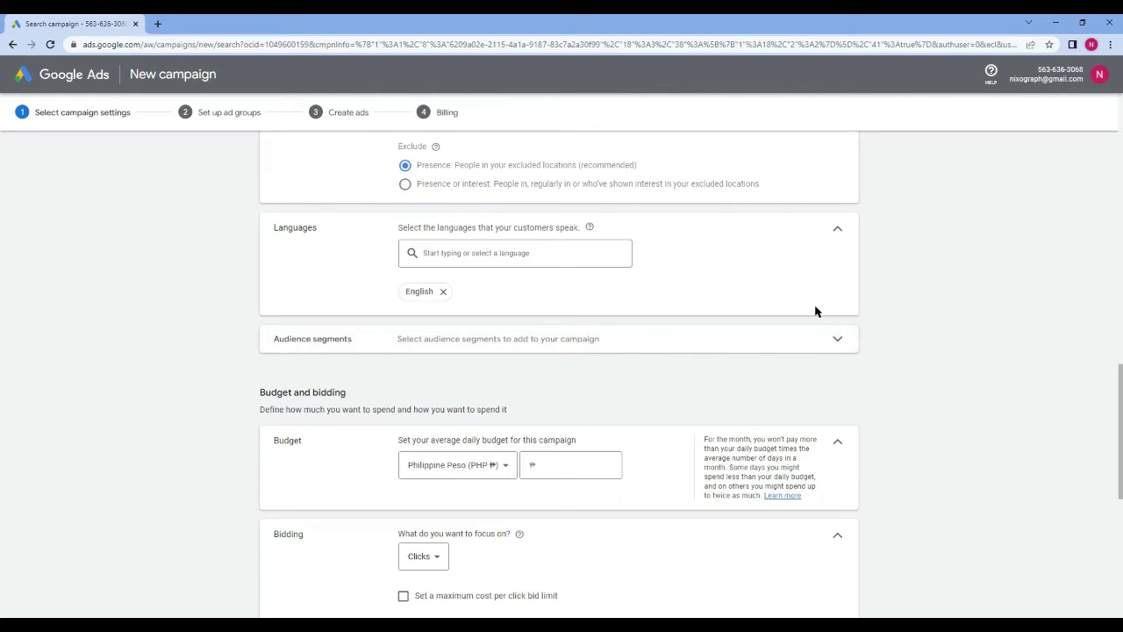
{"action": "scroll", "coordinate": [729, 379], "scroll_direction": "down", "scroll_amount": 2}
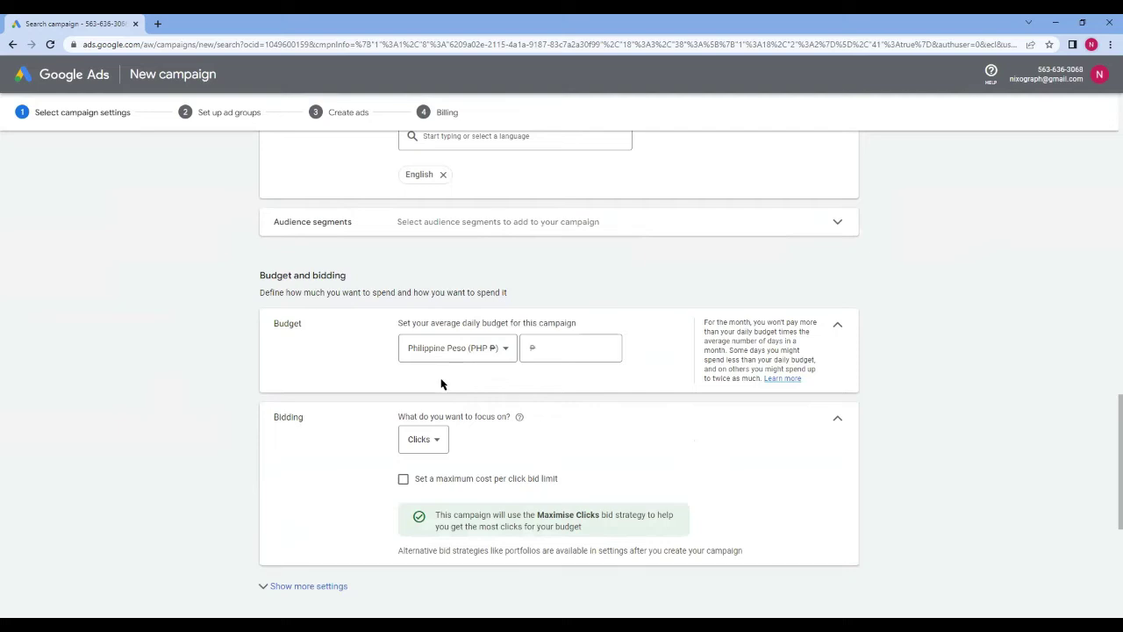
{"action": "left_click", "coordinate": [487, 349]}
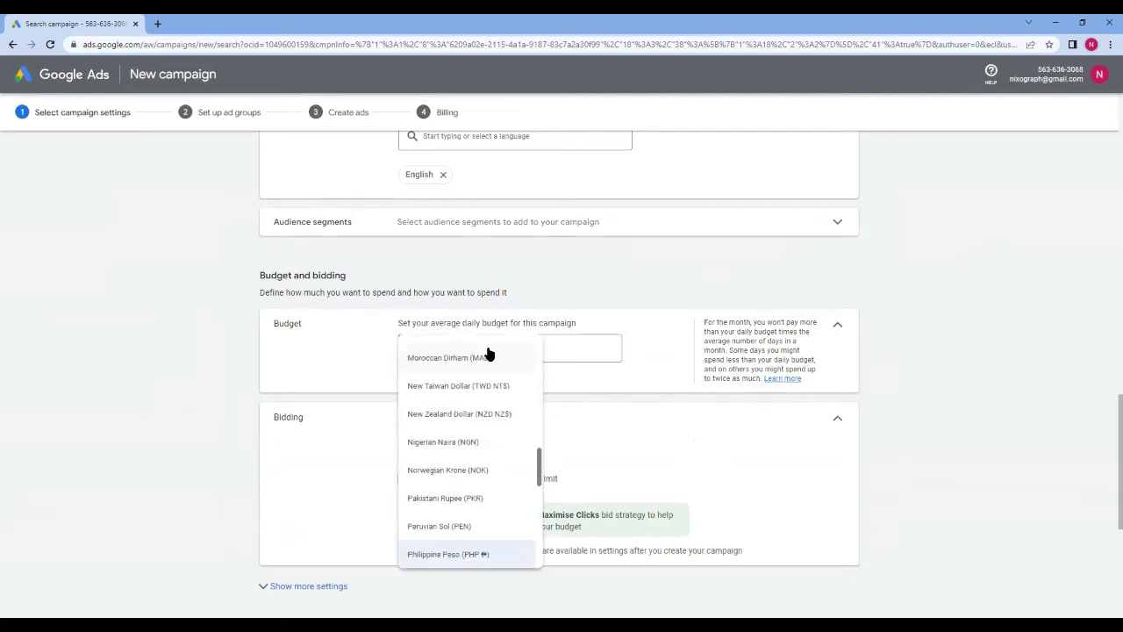
{"action": "scroll", "coordinate": [491, 413], "scroll_direction": "up", "scroll_amount": 10}
{"action": "left_click", "coordinate": [474, 391]}
{"action": "left_click", "coordinate": [570, 343]}
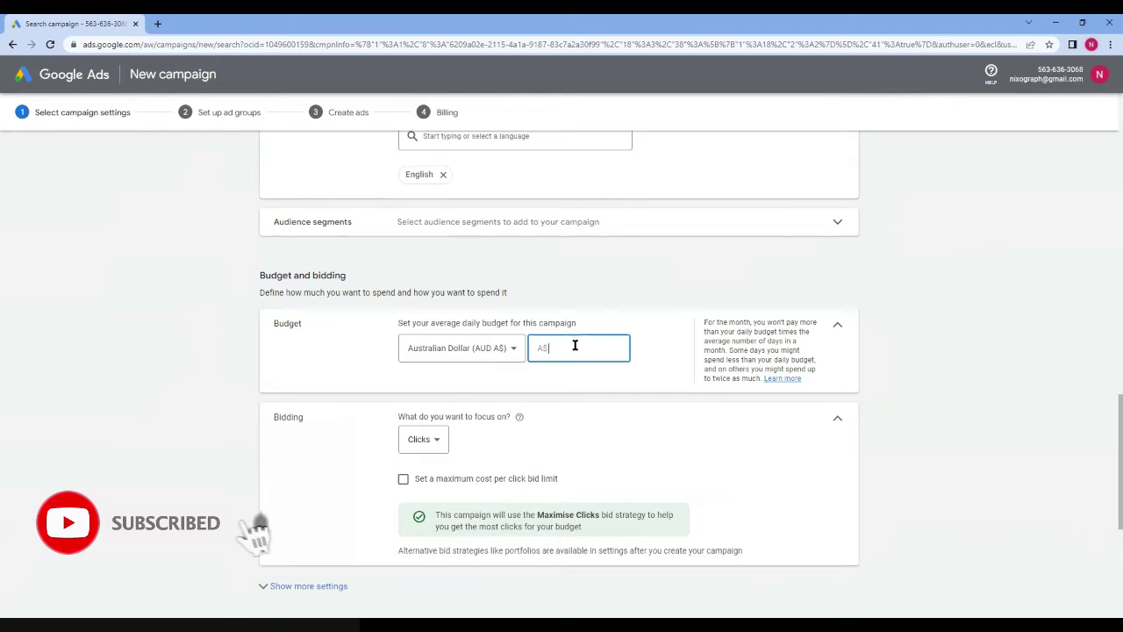
{"action": "type", "text": "15"}
- Choose Clicks as the focus of the campaign's bidding
{"action": "scroll", "coordinate": [652, 431], "scroll_direction": "down", "scroll_amount": 2}
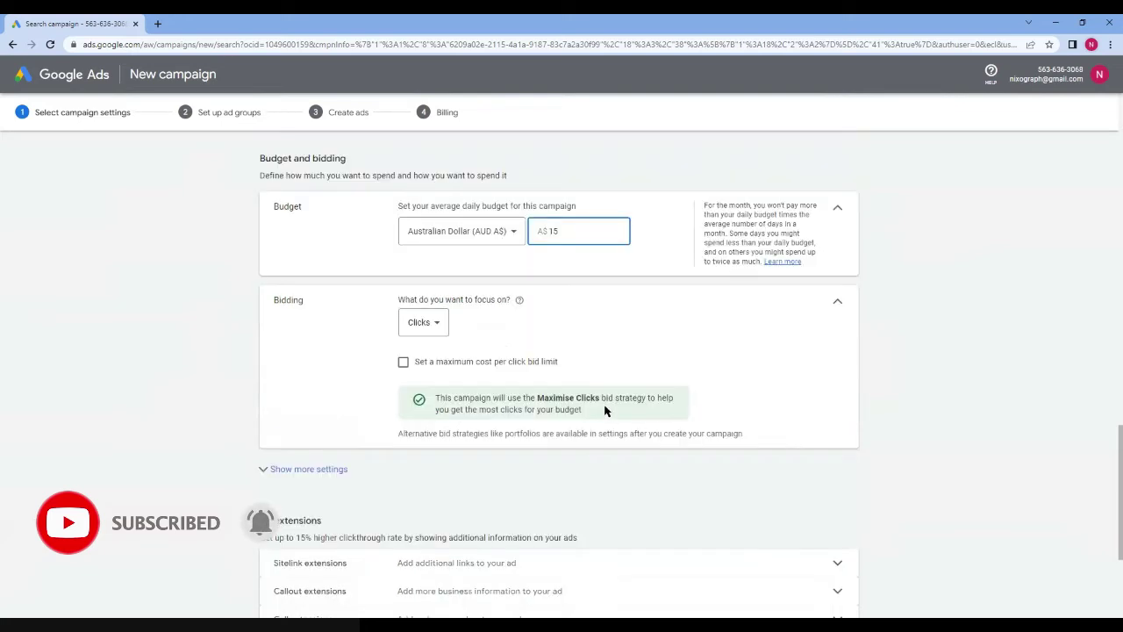
{"action": "left_click", "coordinate": [441, 330]}
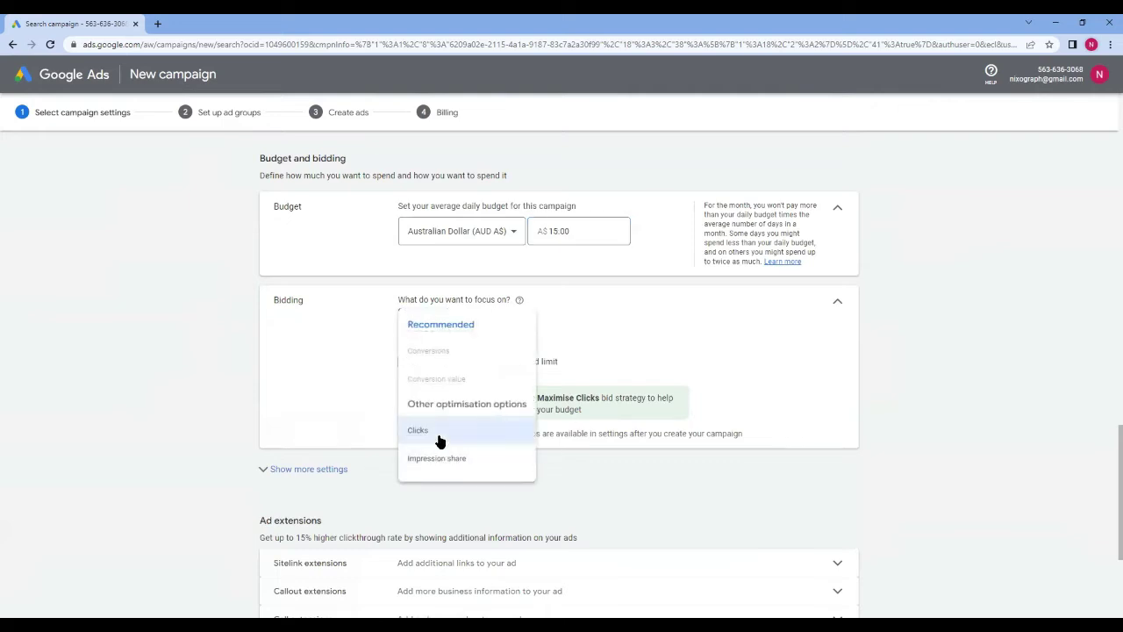
{"action": "left_click", "coordinate": [440, 441]}
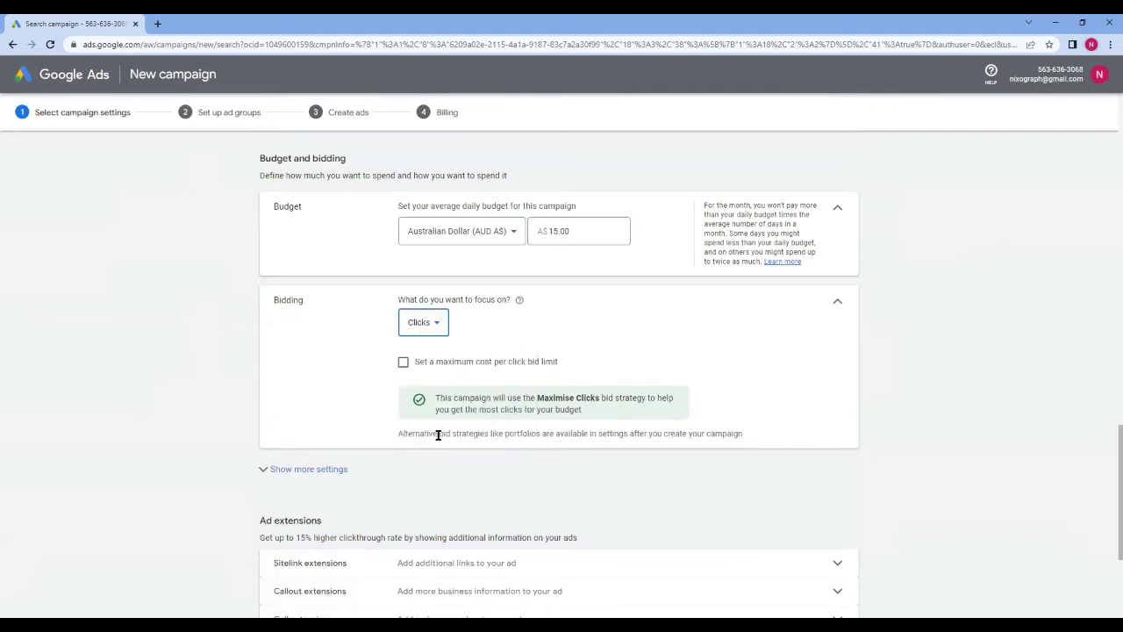
- Enable a maximum cost per click bid limit and set it to A$2
{"action": "left_click", "coordinate": [443, 365]}
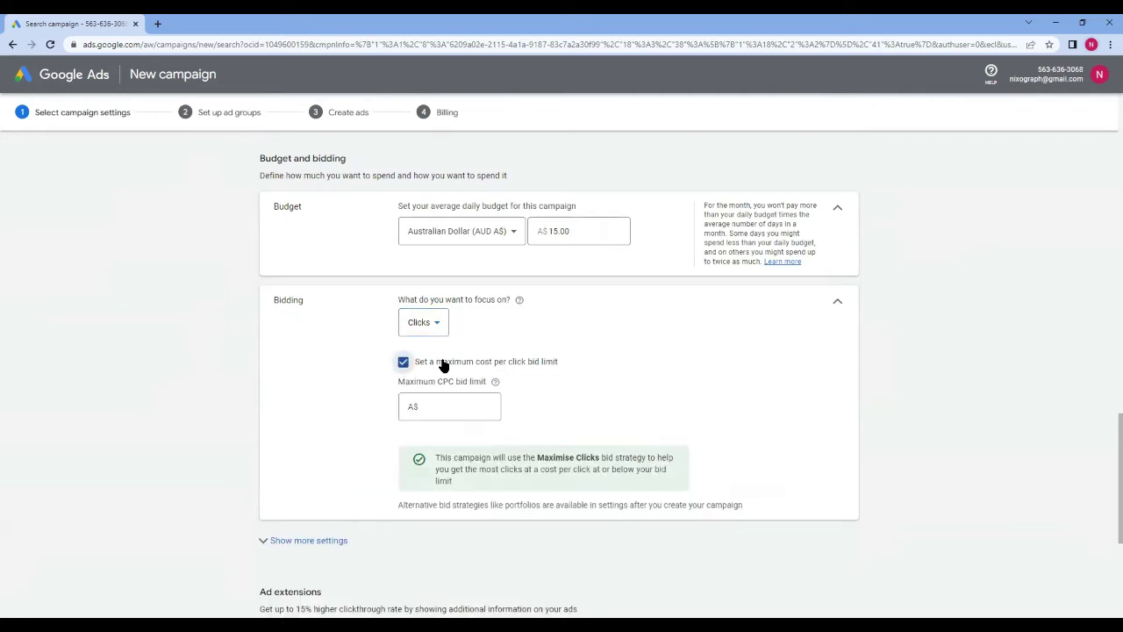
{"action": "left_click", "coordinate": [442, 403]}
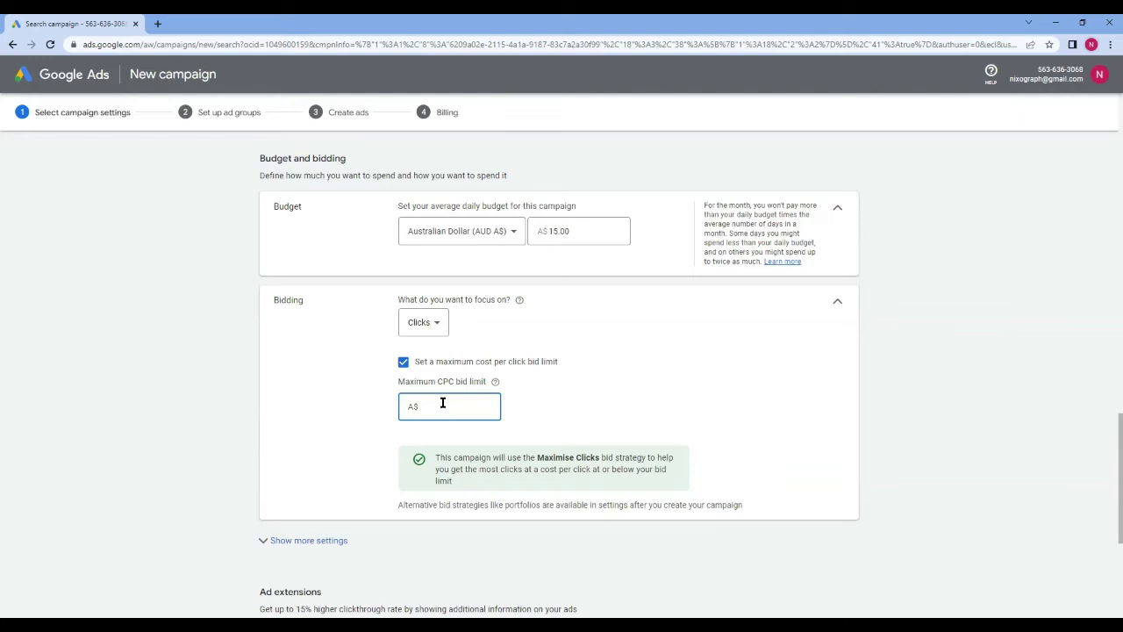
{"action": "type", "text": "2"}
{"action": "left_click", "coordinate": [617, 403]}
{"action": "scroll", "coordinate": [618, 403], "scroll_direction": "down", "scroll_amount": 2}
{"action": "scroll", "coordinate": [617, 396], "scroll_direction": "up", "scroll_amount": 1}
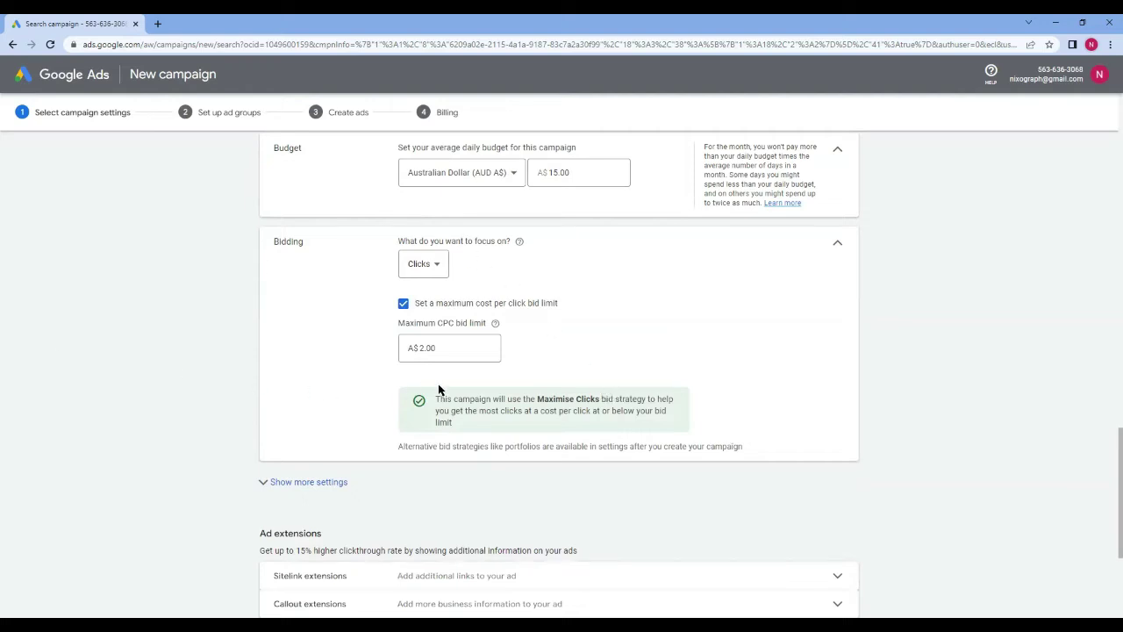
- Clear the maximum CPC bid limit value and turn off the bid limit option
{"action": "left_click", "coordinate": [475, 352]}
{"action": "scroll", "coordinate": [475, 352], "scroll_direction": "up", "scroll_amount": 1}
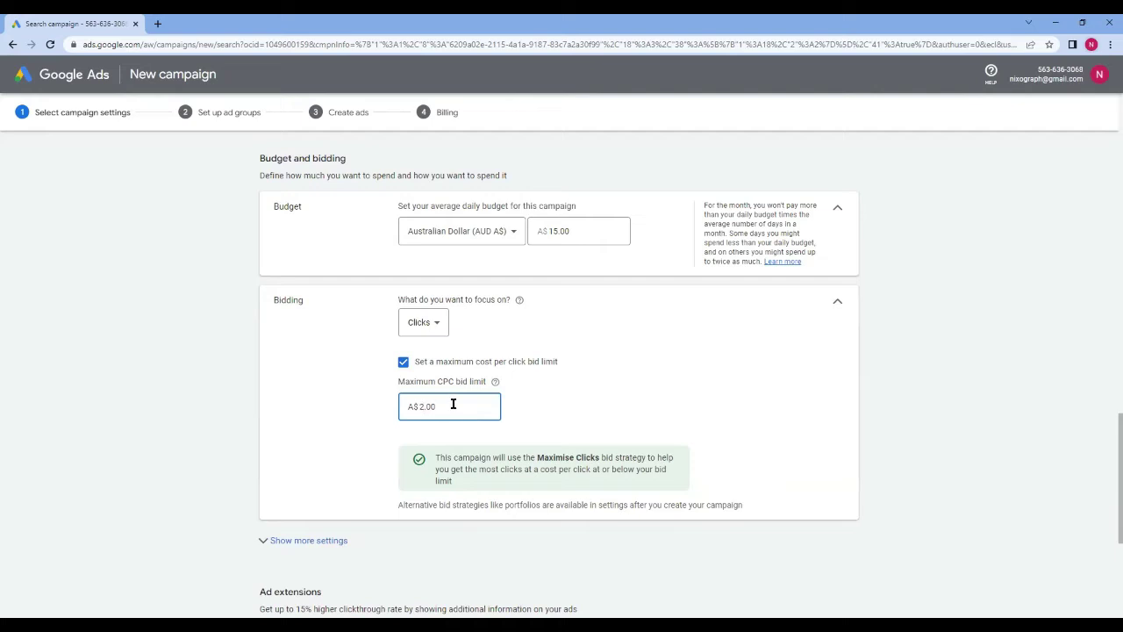
{"action": "left_click", "coordinate": [597, 230]}
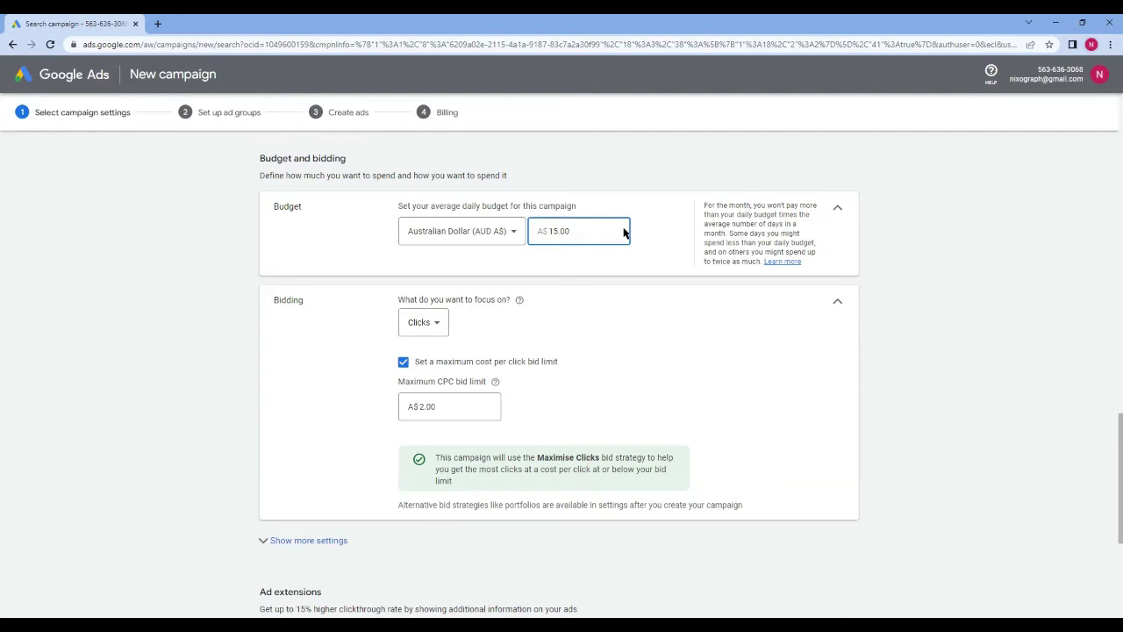
{"action": "left_click", "coordinate": [454, 406]}
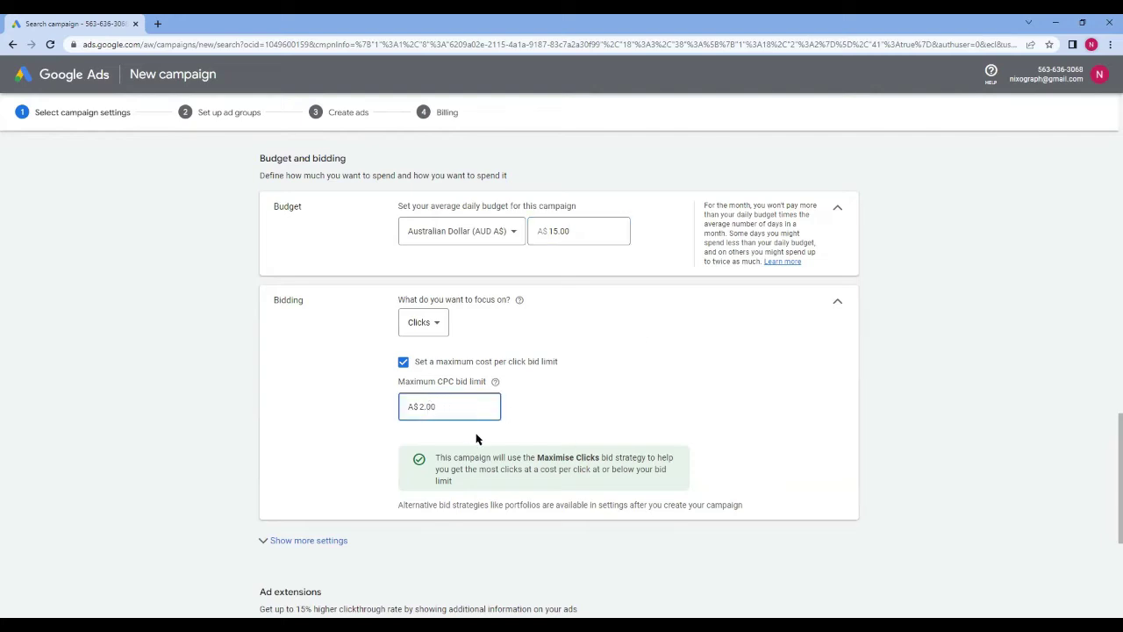
{"action": "key", "text": "BackSpace"}
{"action": "key", "text": "BackSpace"}
{"action": "key", "text": "BackSpace"}
{"action": "key", "text": "BackSpace"}
{"action": "left_click", "coordinate": [403, 362]}
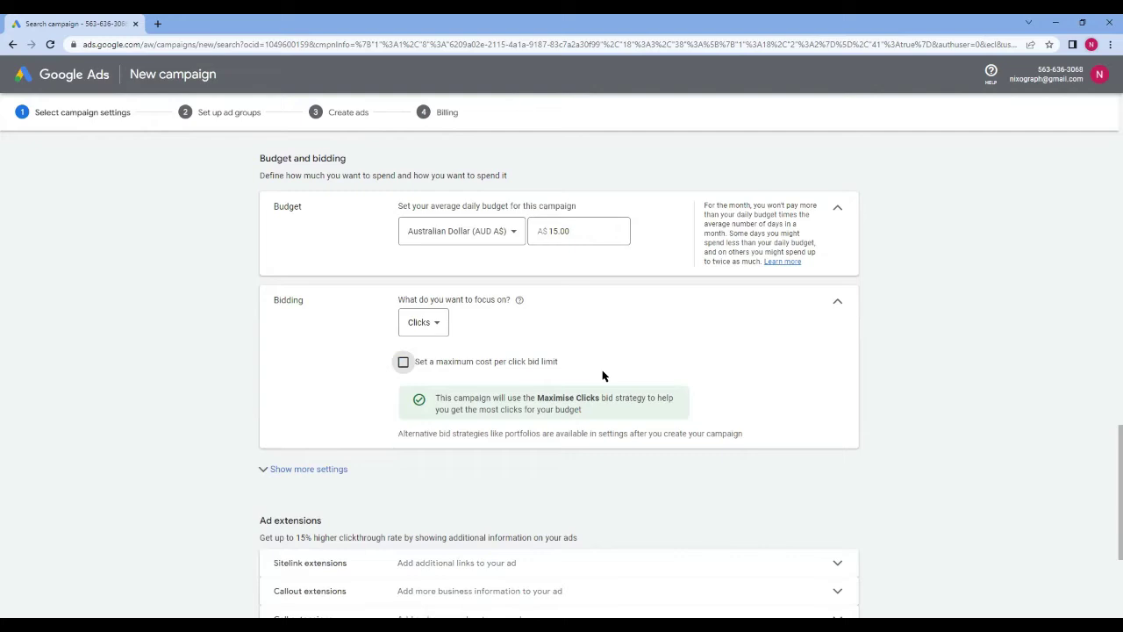
- Show the additional bidding settings and review the ad rotation choices and the available ad extensions
{"action": "scroll", "coordinate": [602, 375], "scroll_direction": "down", "scroll_amount": 2}
{"action": "scroll", "coordinate": [602, 376], "scroll_direction": "up", "scroll_amount": 1}
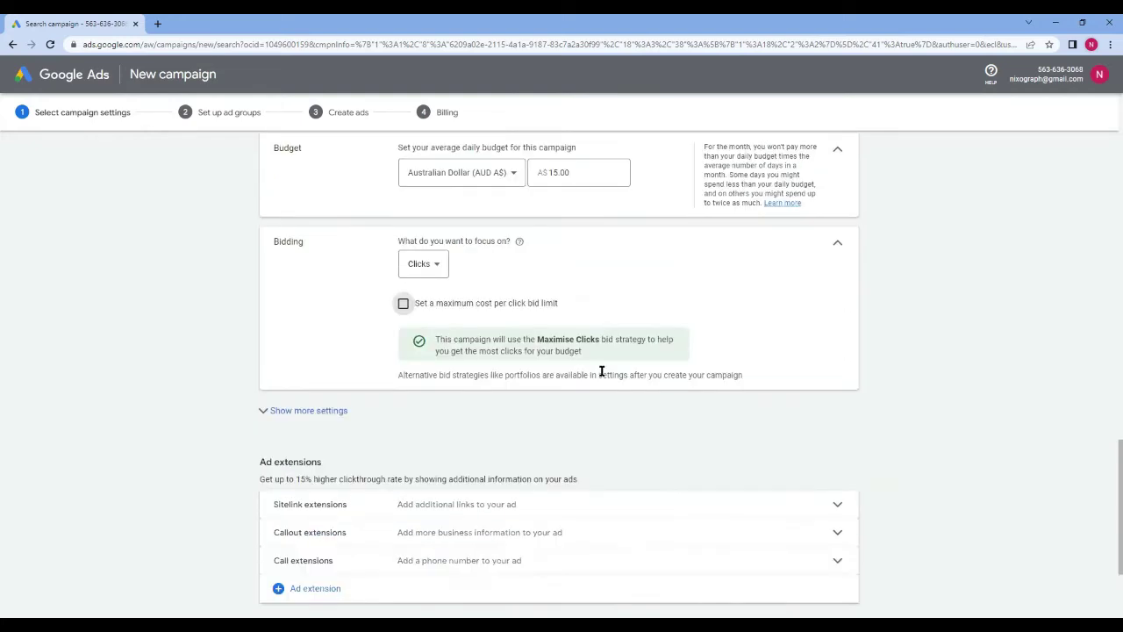
{"action": "left_click", "coordinate": [359, 418]}
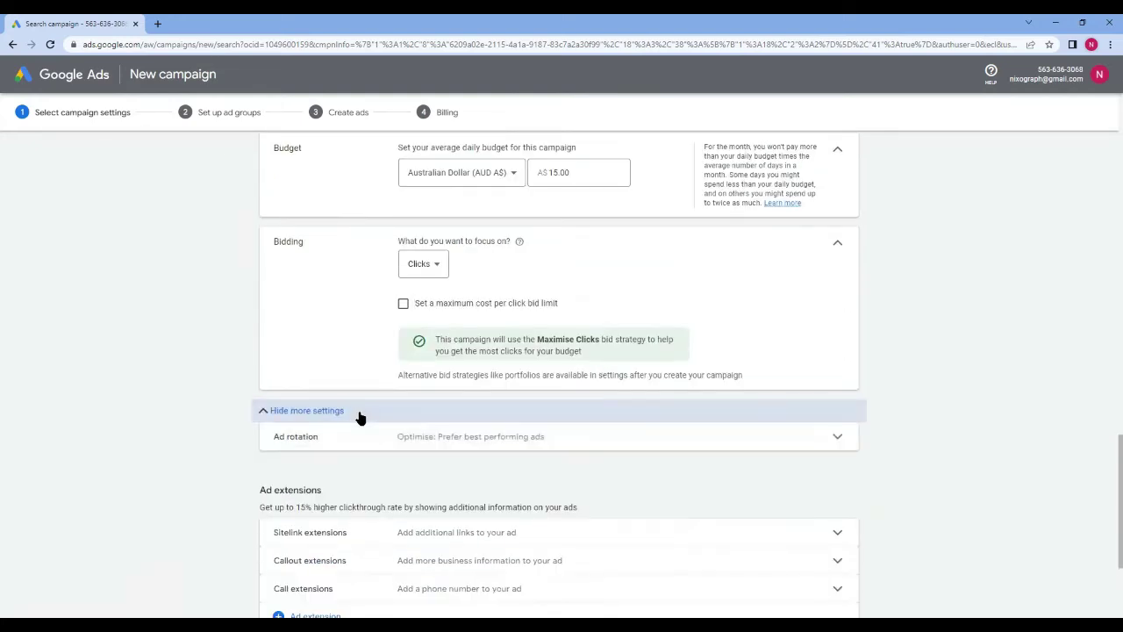
{"action": "left_click", "coordinate": [333, 434]}
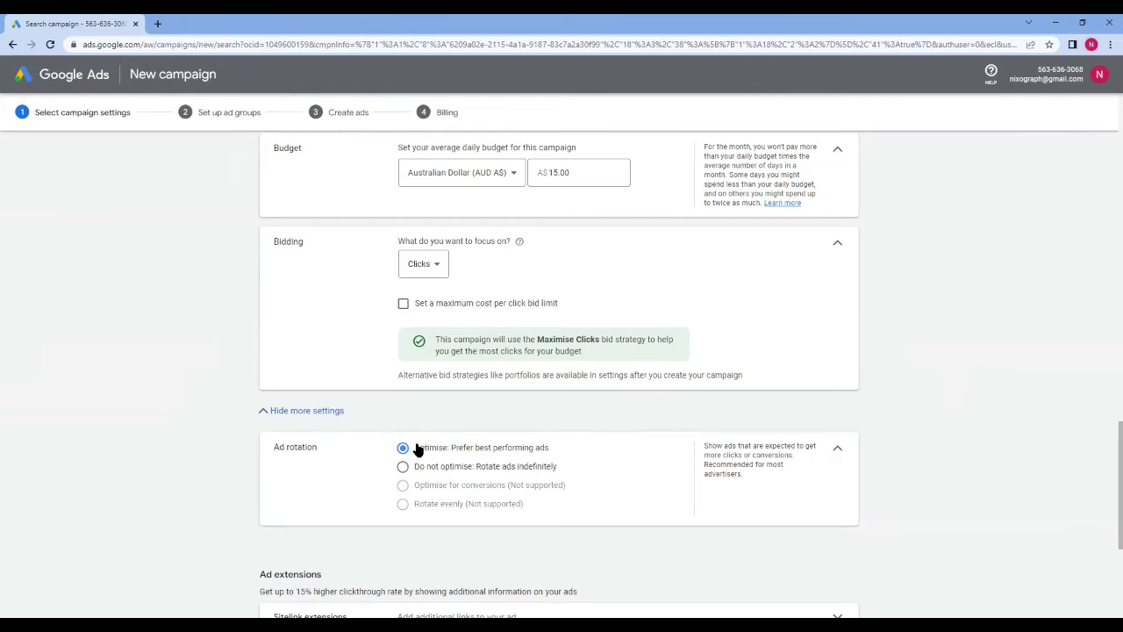
{"action": "left_click", "coordinate": [845, 447]}
{"action": "scroll", "coordinate": [710, 476], "scroll_direction": "down", "scroll_amount": 2}
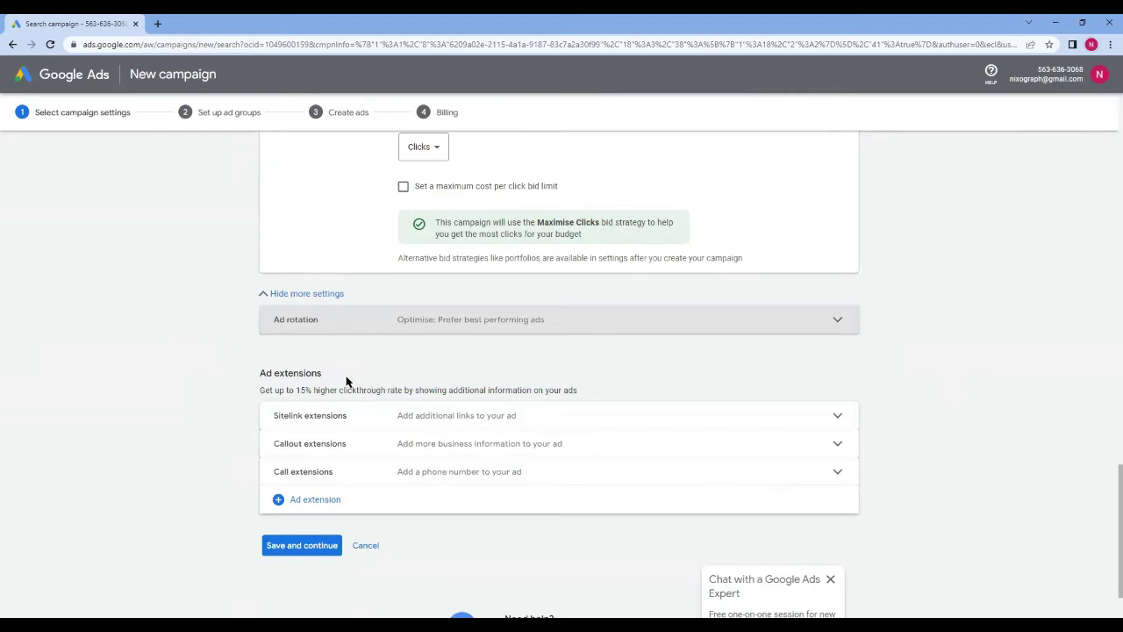
{"action": "scroll", "coordinate": [329, 384], "scroll_direction": "down", "scroll_amount": 1}
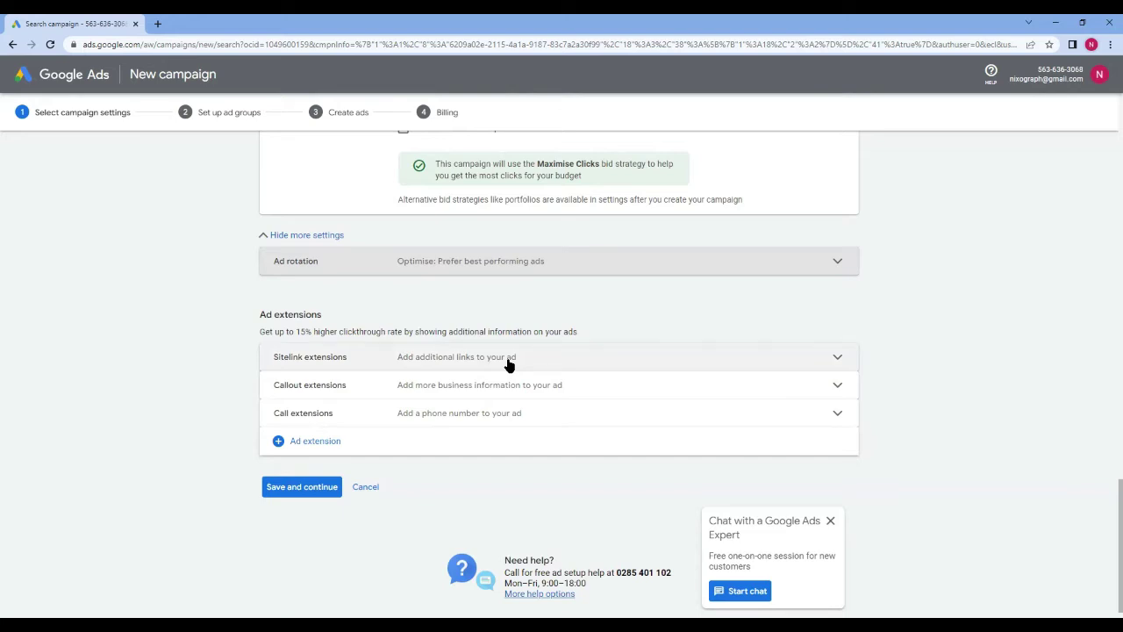
- Expand the sitelink extensions form to examine its text, description and final URL fields, and collapse it again
{"action": "left_click", "coordinate": [382, 365]}
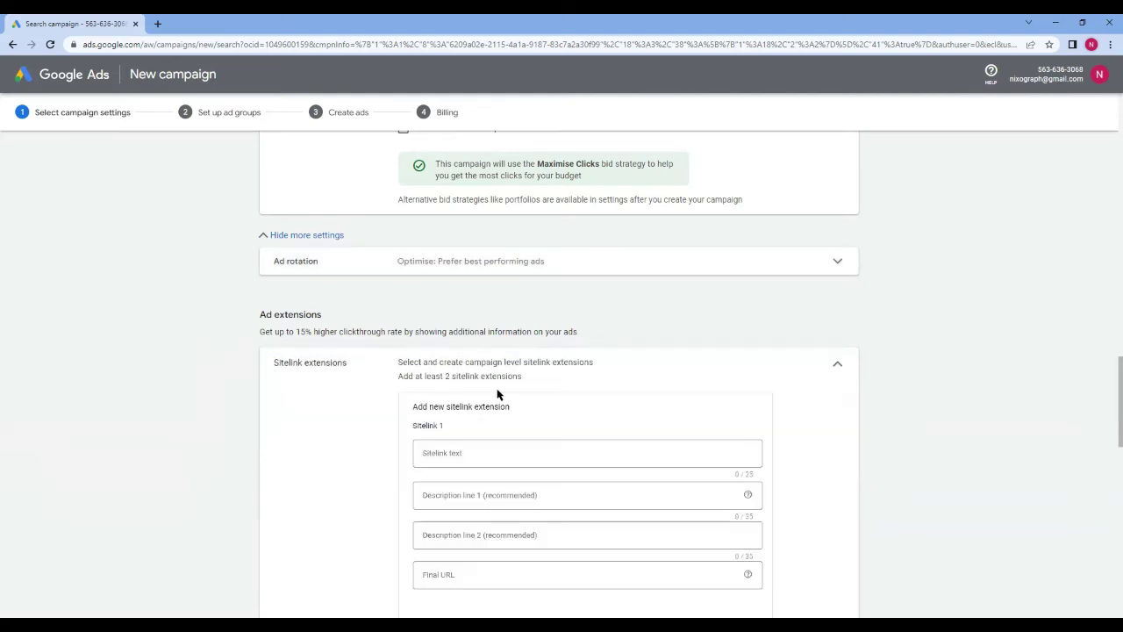
{"action": "scroll", "coordinate": [526, 421], "scroll_direction": "down", "scroll_amount": 1}
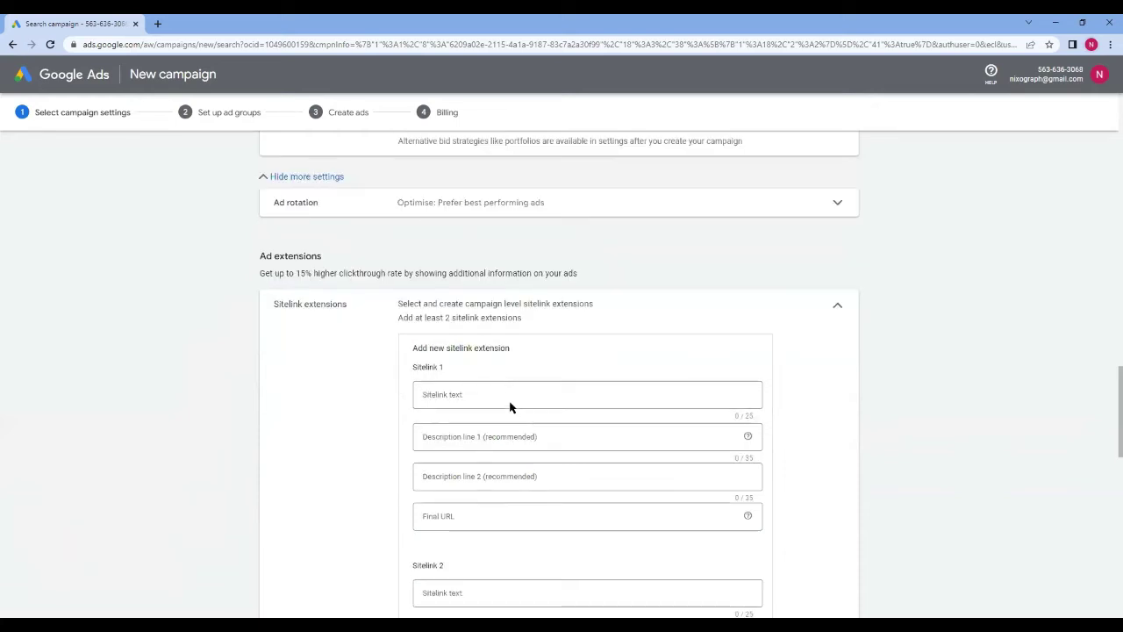
{"action": "left_click", "coordinate": [838, 305]}
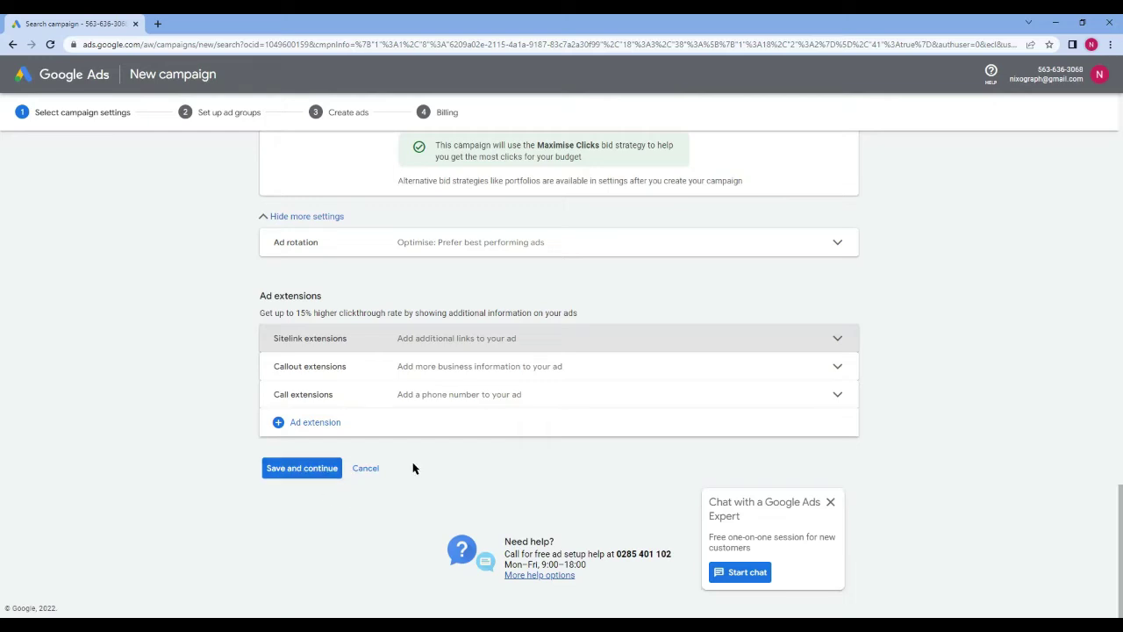
- Try out a first callout text about booking a free consultation in the callout extensions, and clear it
{"action": "left_click", "coordinate": [393, 372]}
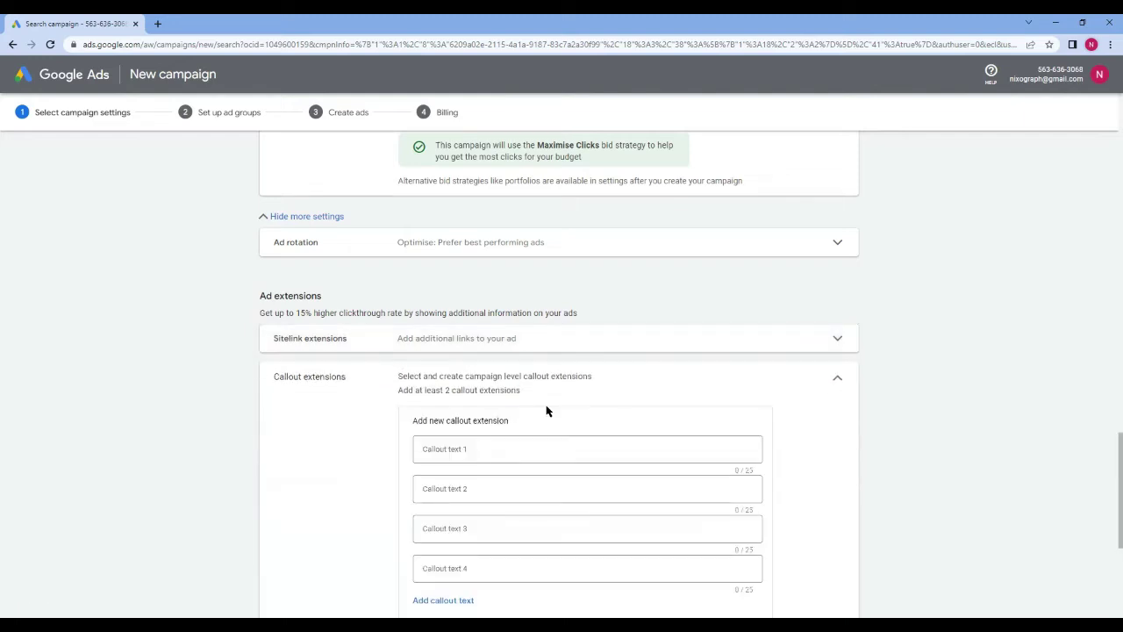
{"action": "left_click", "coordinate": [459, 390]}
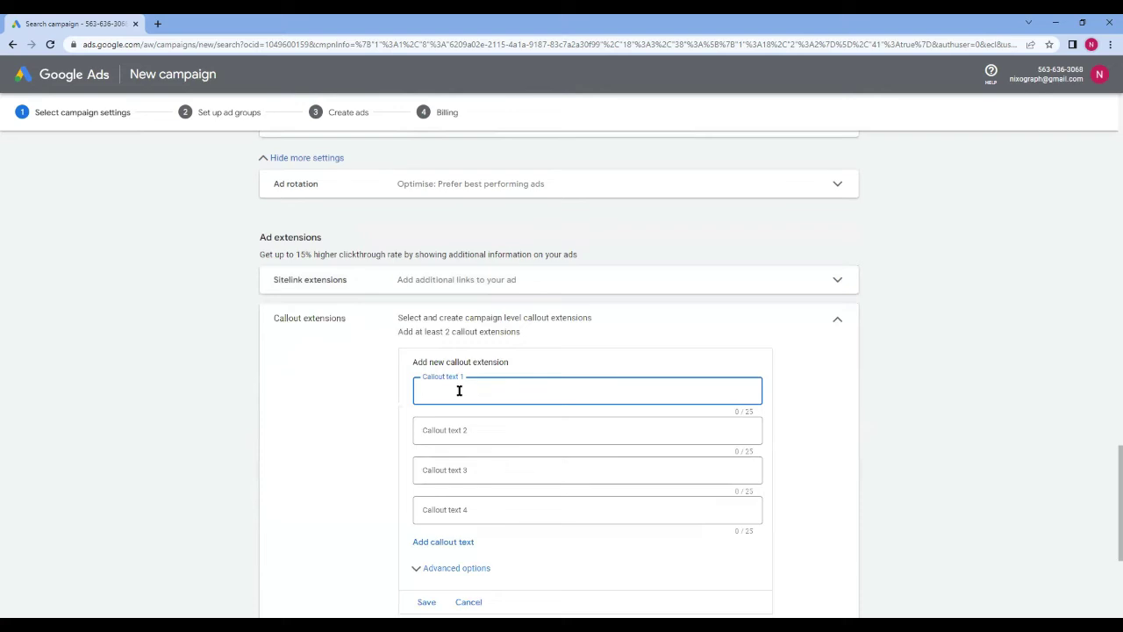
{"action": "type", "text": "Book Your Free Consultatin"}
{"action": "key", "text": "BackSpace"}
{"action": "key", "text": "BackSpace"}
{"action": "key", "text": "BackSpace"}
{"action": "key", "text": "BackSpace"}
{"action": "key", "text": "BackSpace"}
{"action": "key", "text": "BackSpace"}
{"action": "key", "text": "BackSpace"}
{"action": "key", "text": "BackSpace"}
{"action": "key", "text": "BackSpace"}
{"action": "key", "text": "BackSpace"}
{"action": "key", "text": "BackSpace"}
{"action": "key", "text": "BackSpace"}
{"action": "key", "text": "BackSpace"}
{"action": "key", "text": "BackSpace"}
{"action": "key", "text": "BackSpace"}
{"action": "key", "text": "BackSpace"}
{"action": "key", "text": "BackSpace"}
{"action": "key", "text": "BackSpace"}
{"action": "key", "text": "BackSpace"}
{"action": "key", "text": "BackSpace"}
{"action": "key", "text": "BackSpace"}
{"action": "scroll", "coordinate": [510, 430], "scroll_direction": "down", "scroll_amount": 2}
{"action": "scroll", "coordinate": [510, 430], "scroll_direction": "up", "scroll_amount": 2}
{"action": "scroll", "coordinate": [472, 387], "scroll_direction": "down", "scroll_amount": 2}
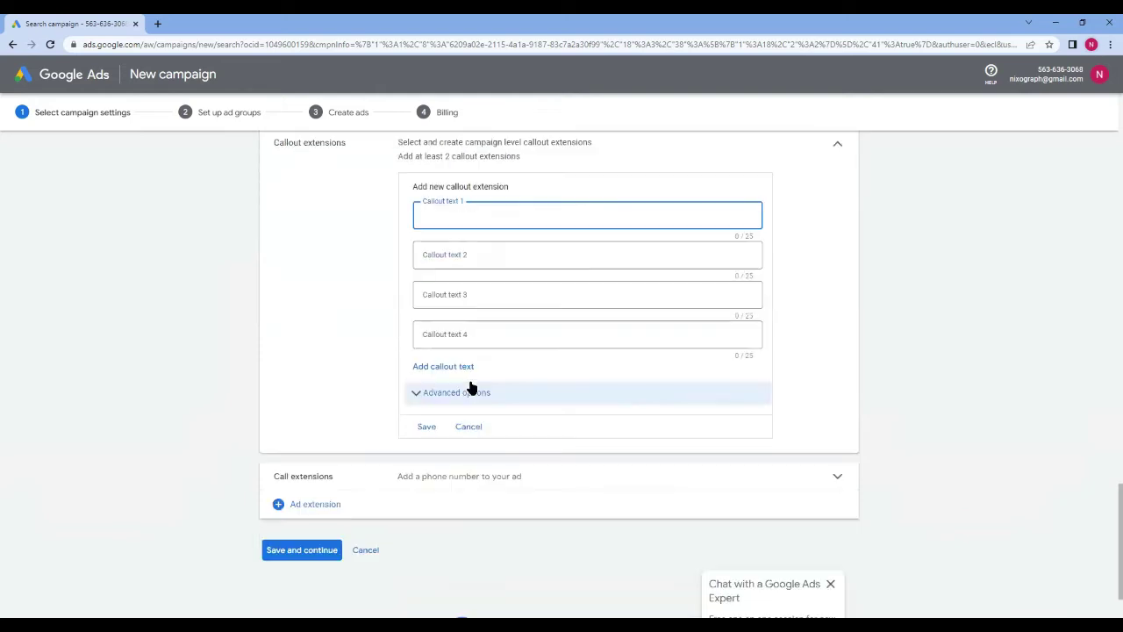
- Save the campaign settings and name the first ad group "Leads - Web Dev Projects"
{"action": "left_click", "coordinate": [298, 557]}
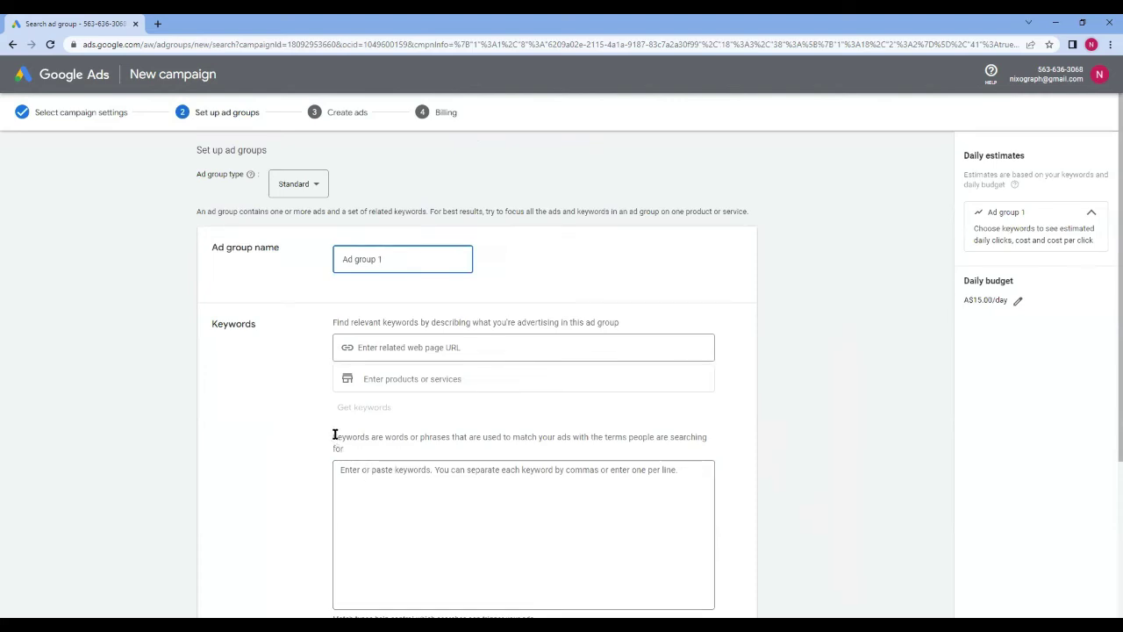
{"action": "triple_click", "coordinate": [402, 256]}
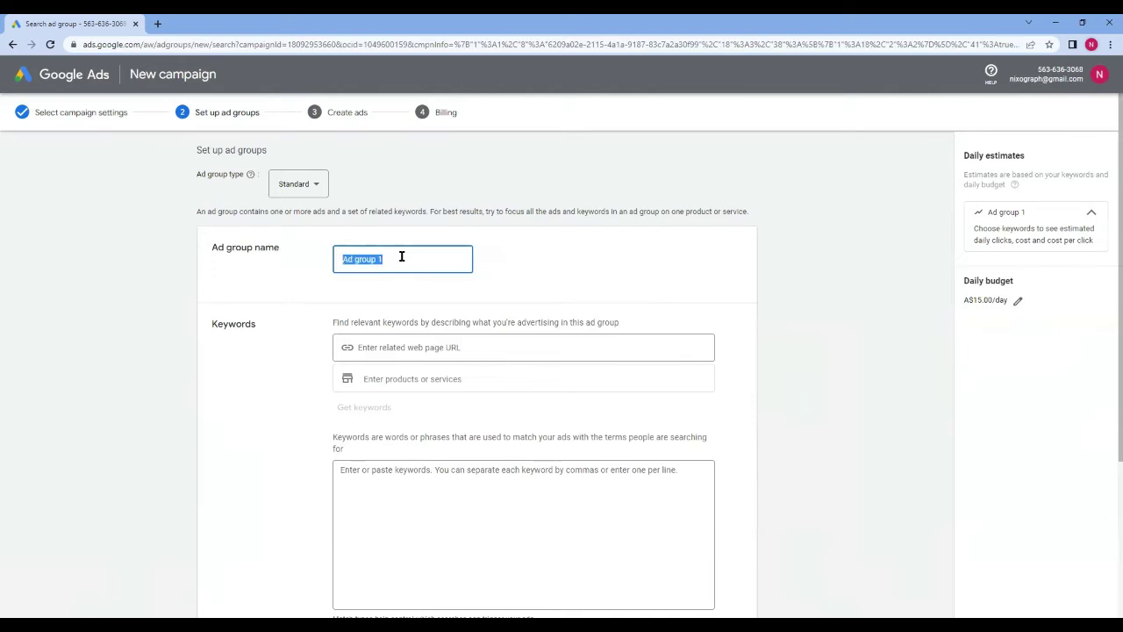
{"action": "type", "text": "Leads "}
{"action": "type", "text": "- WEn"}
{"action": "key", "text": "BackSpace"}
{"action": "type", "text": "eb DE"}
{"action": "type", "text": "Pf"}
{"action": "key", "text": "BackSpace"}
{"action": "key", "text": "BackSpace"}
{"action": "type", "text": "ev Projects"}
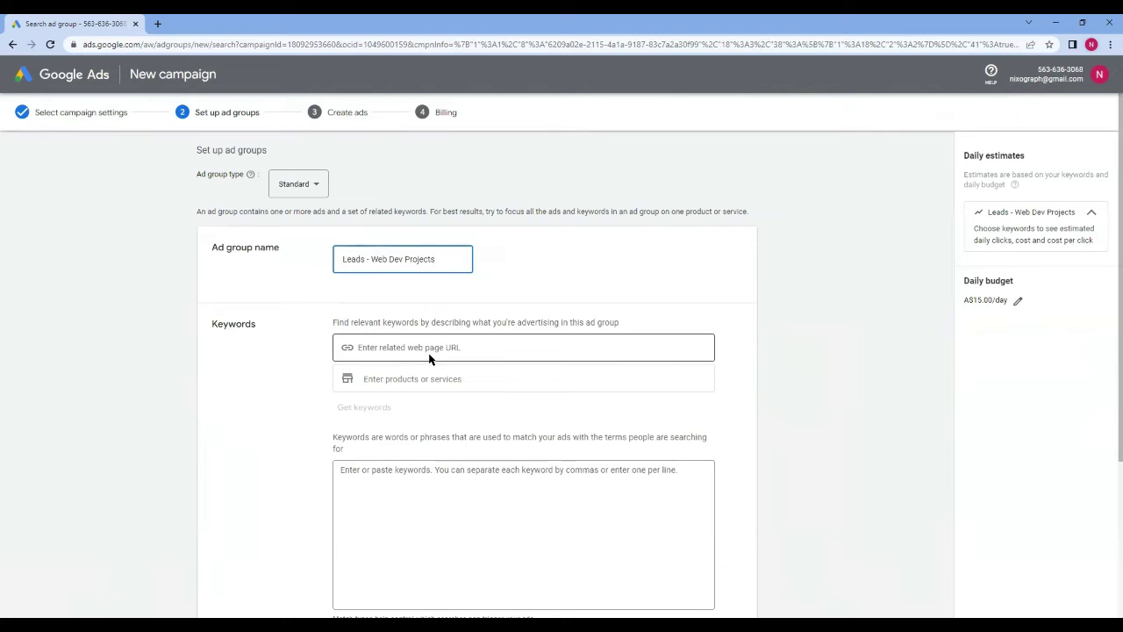
{"action": "scroll", "coordinate": [430, 359], "scroll_direction": "down", "scroll_amount": 1}
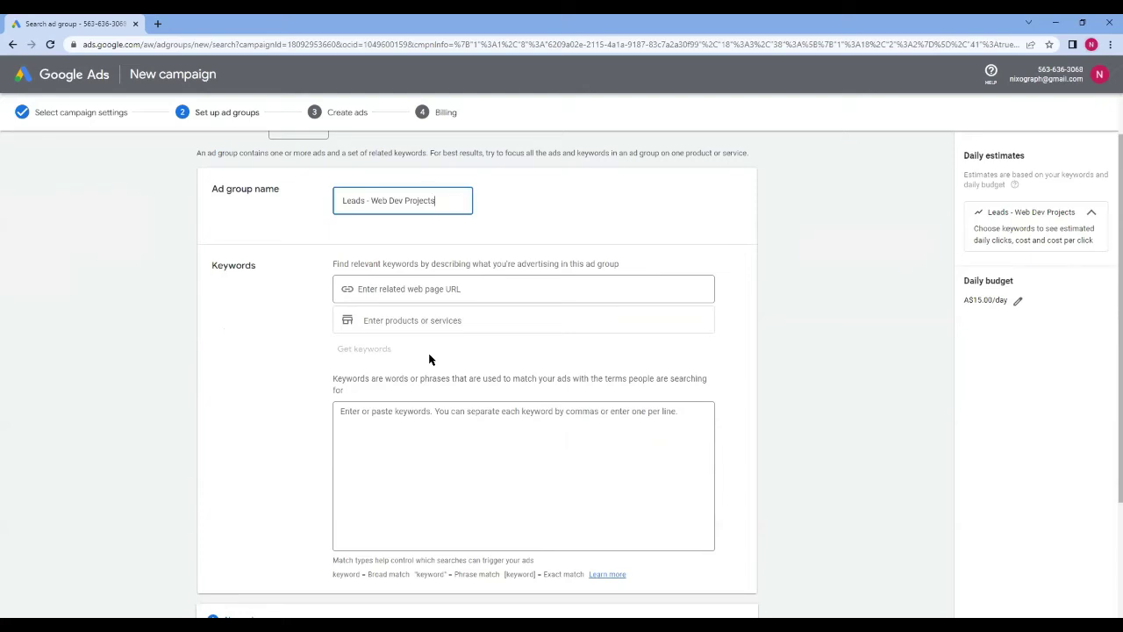
{"action": "left_click", "coordinate": [409, 299]}
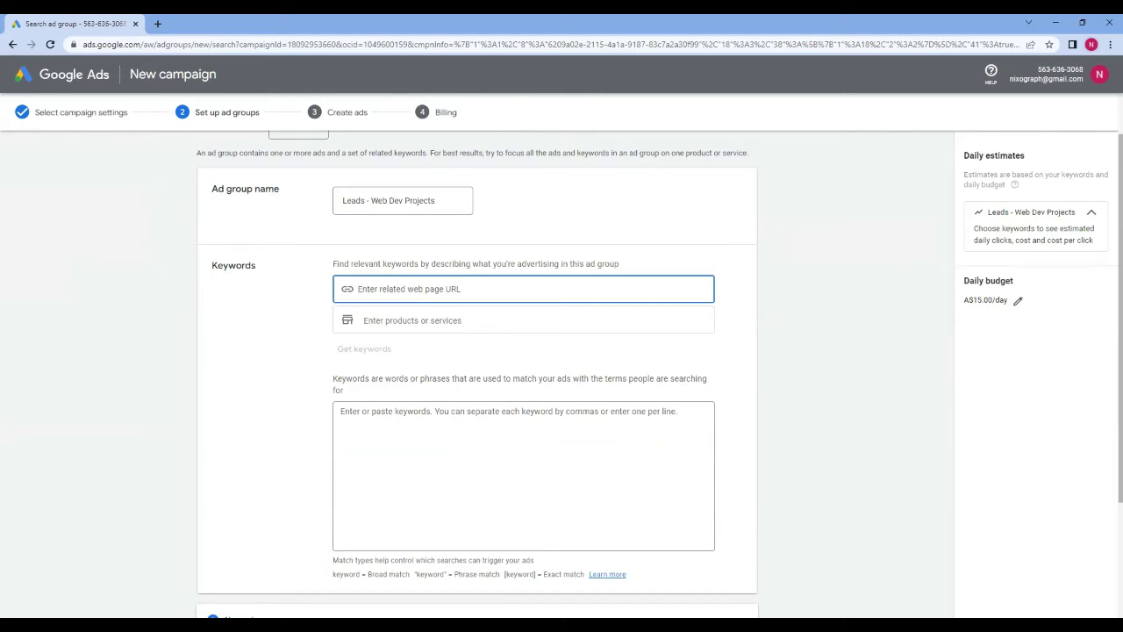
{"action": "key", "text": "alt+Tab"}
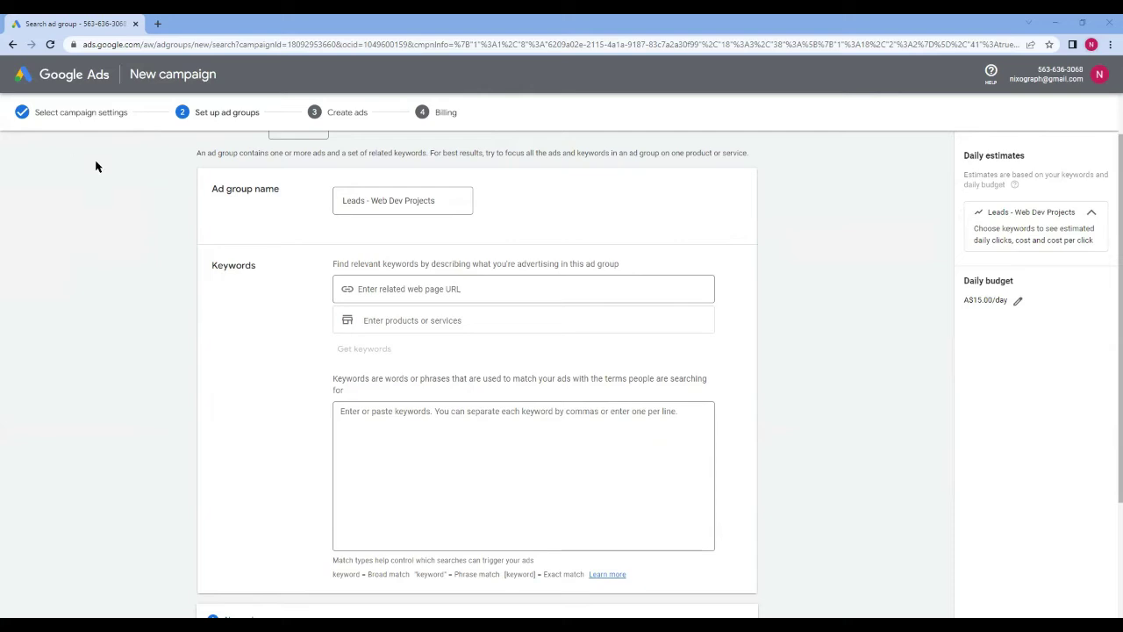
{"action": "left_click", "coordinate": [425, 288]}
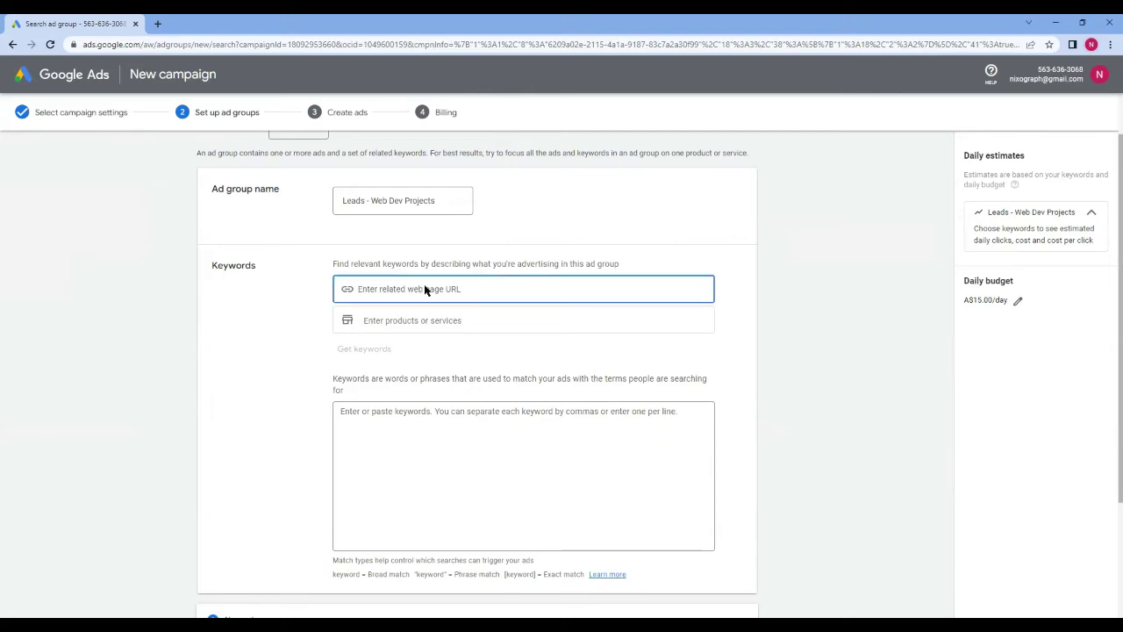
{"action": "type", "text": "www"}
{"action": "type", "text": ".sa"}
{"action": "type", "text": "ca"}
{"action": "key", "text": "BackSpace"}
{"action": "key", "text": "BackSpace"}
{"action": "key", "text": "BackSpace"}
{"action": "type", "text": "caleupconsu"}
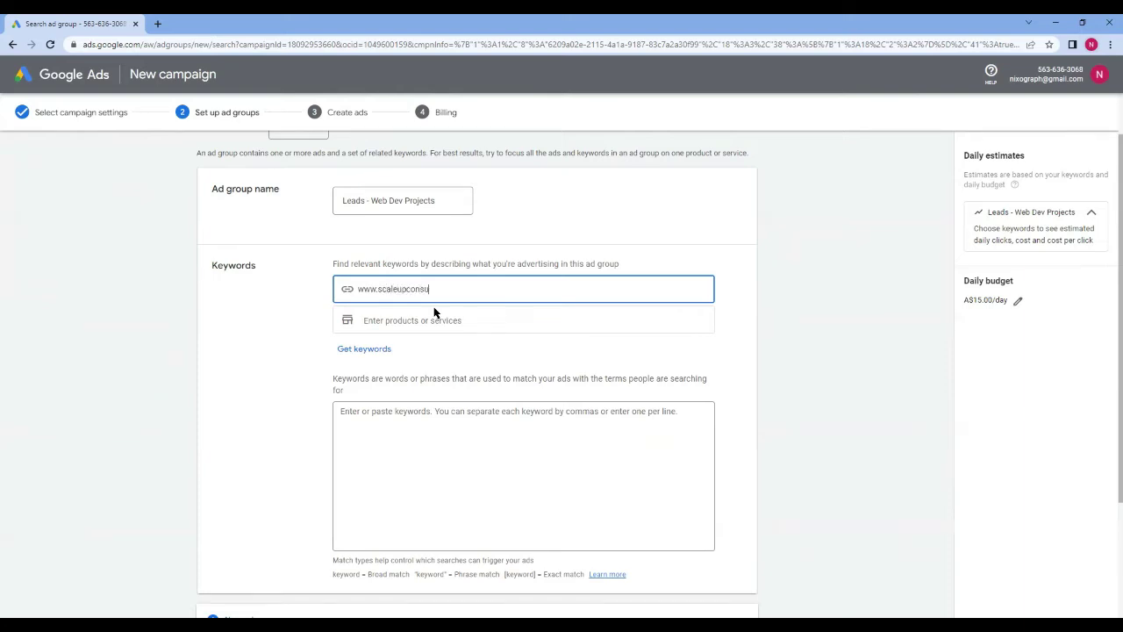
{"action": "type", "text": "lting.com.au"}
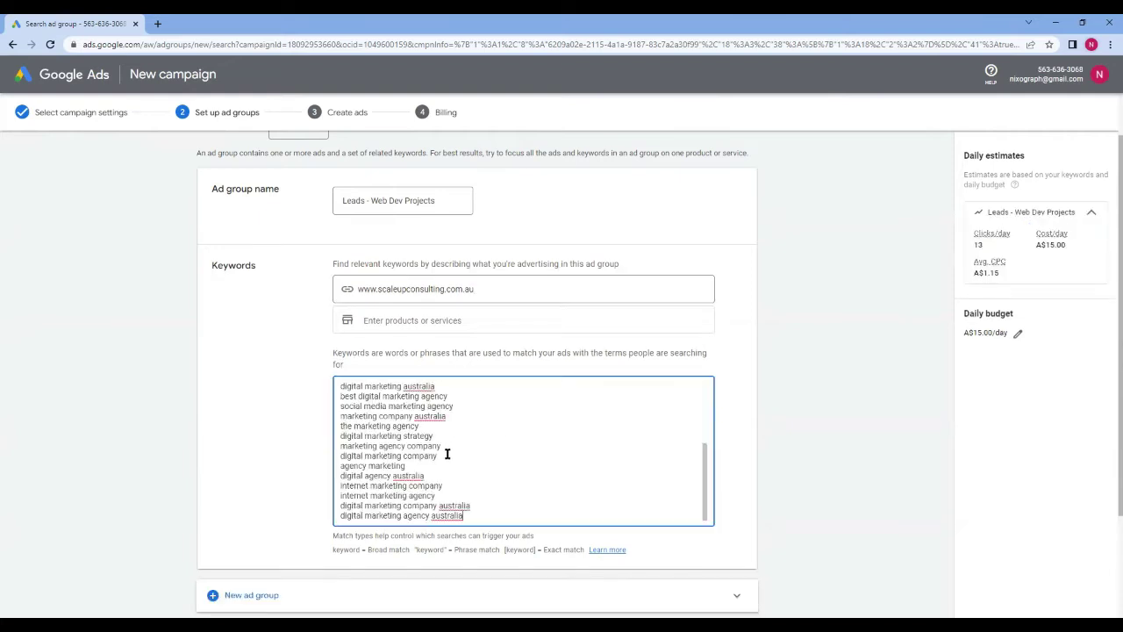
- Examine the whole list of keywords suggested from the website for relevance to web development
{"action": "scroll", "coordinate": [447, 454], "scroll_direction": "up", "scroll_amount": 5}
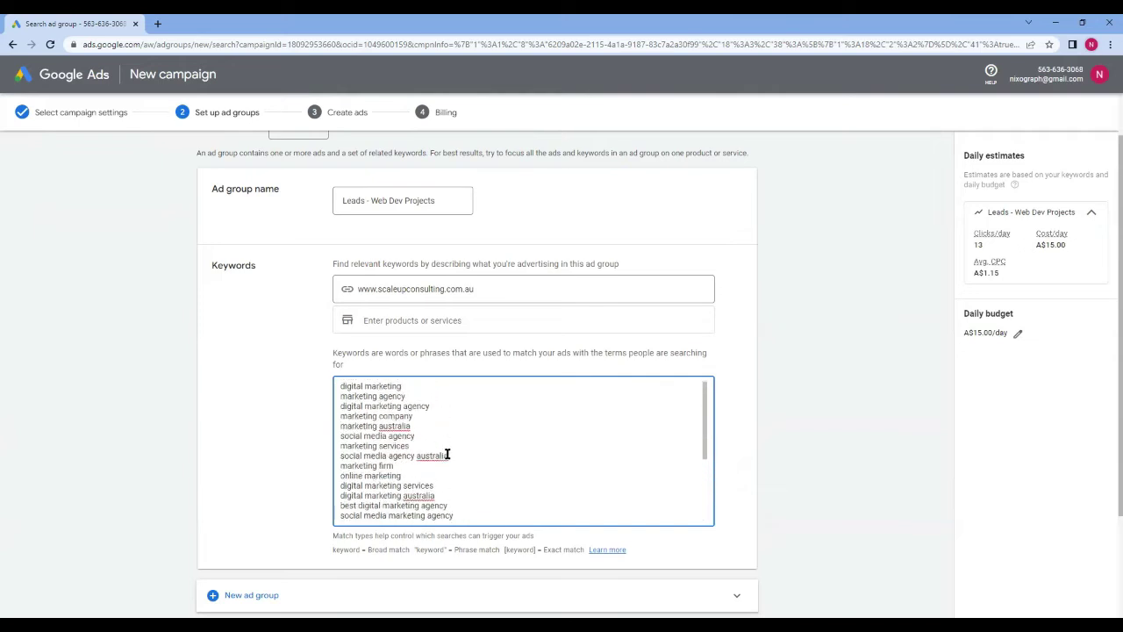
{"action": "scroll", "coordinate": [446, 454], "scroll_direction": "down", "scroll_amount": 5}
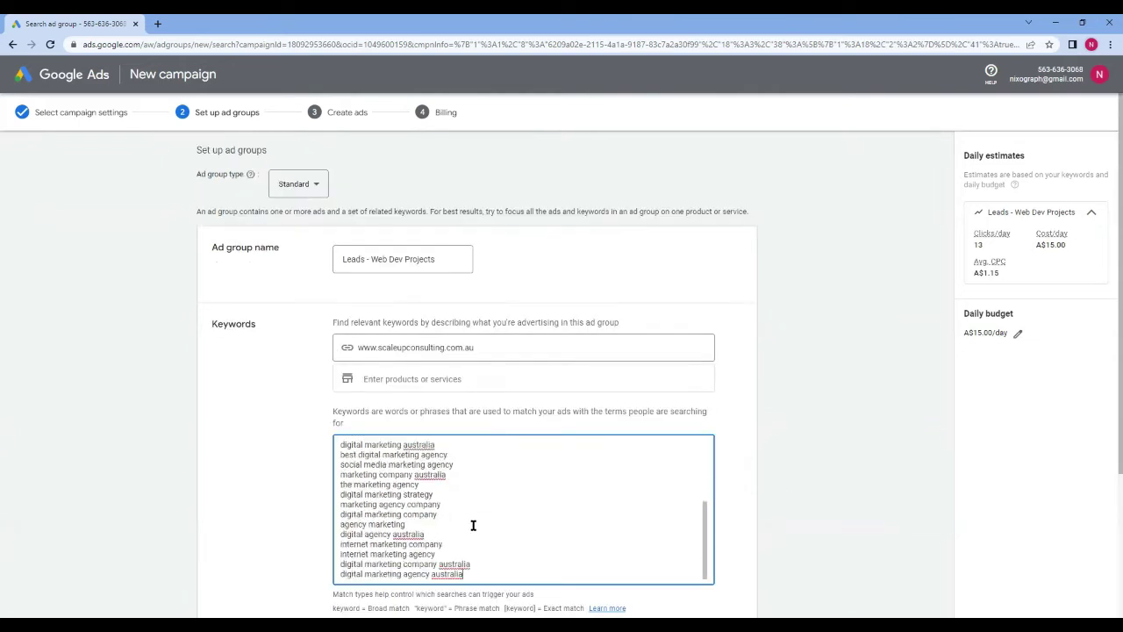
{"action": "scroll", "coordinate": [473, 525], "scroll_direction": "down", "scroll_amount": 1}
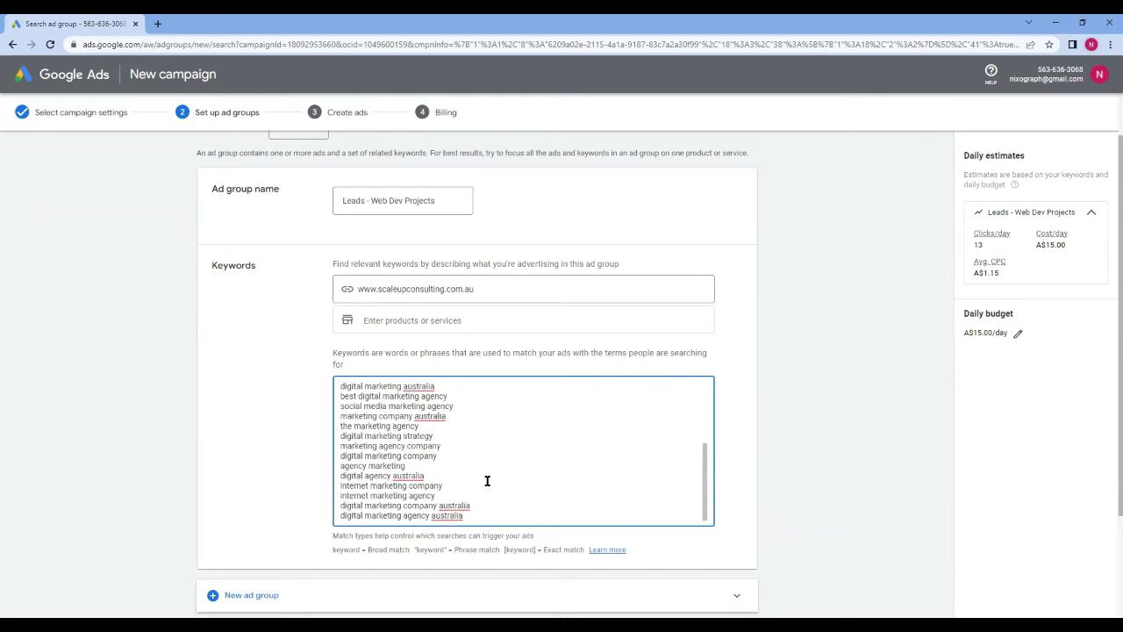
{"action": "scroll", "coordinate": [487, 481], "scroll_direction": "up", "scroll_amount": 5}
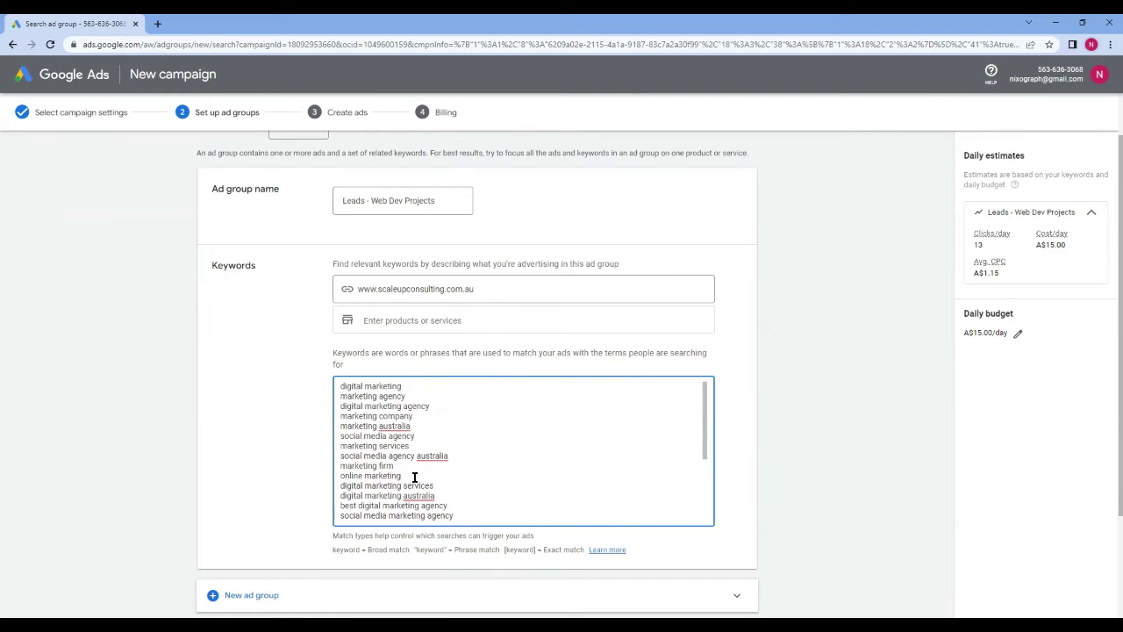
{"action": "scroll", "coordinate": [462, 452], "scroll_direction": "down", "scroll_amount": 5}
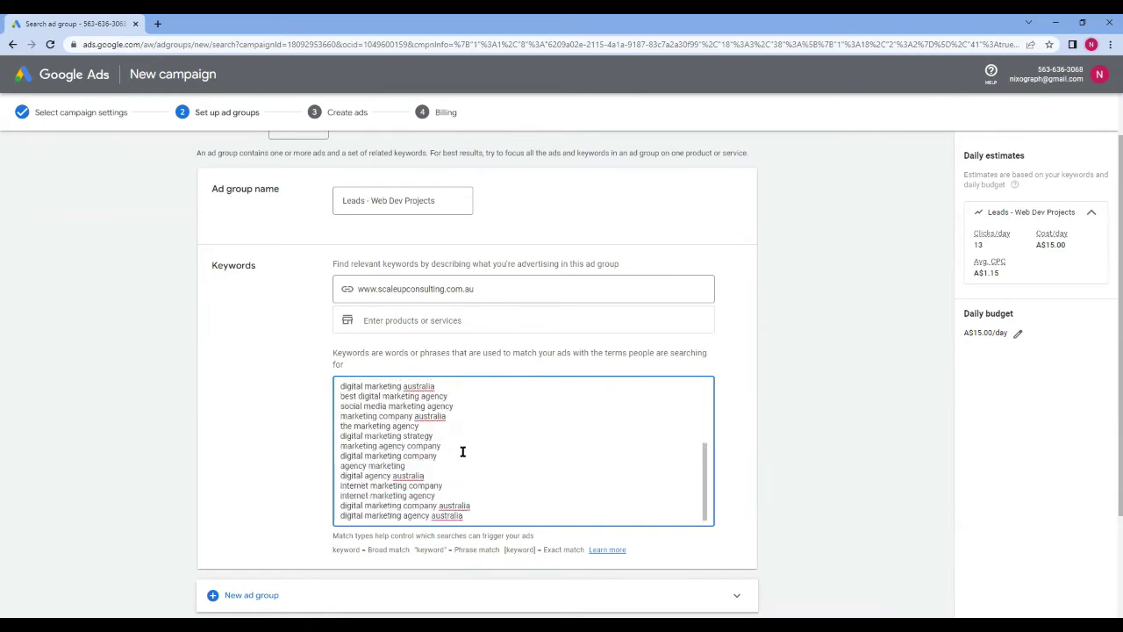
{"action": "scroll", "coordinate": [463, 452], "scroll_direction": "down", "scroll_amount": 2}
{"action": "scroll", "coordinate": [463, 452], "scroll_direction": "up", "scroll_amount": 10}
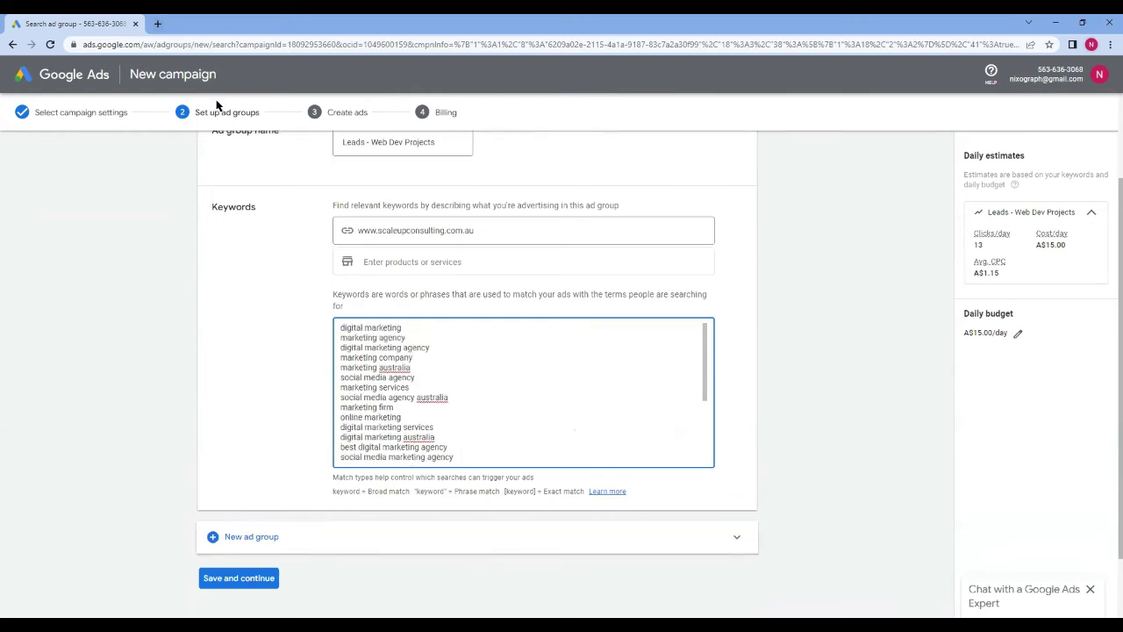
- Open a copy of the ad group setup page in a second browser tab and return to the original tab
{"action": "left_click", "coordinate": [130, 46]}
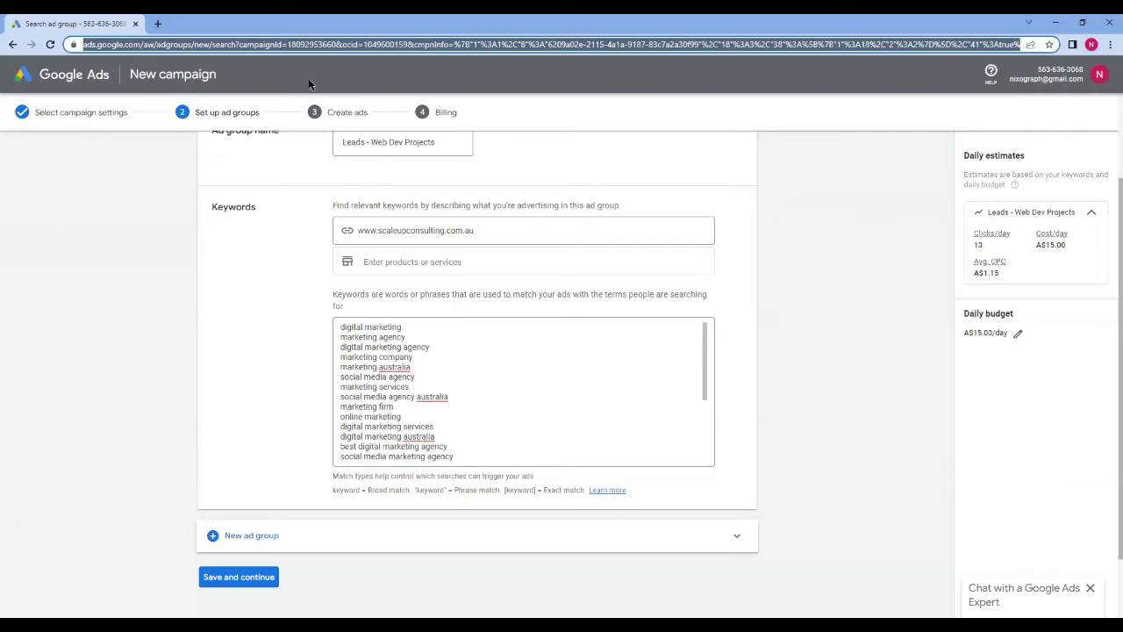
{"action": "left_click", "coordinate": [478, 230]}
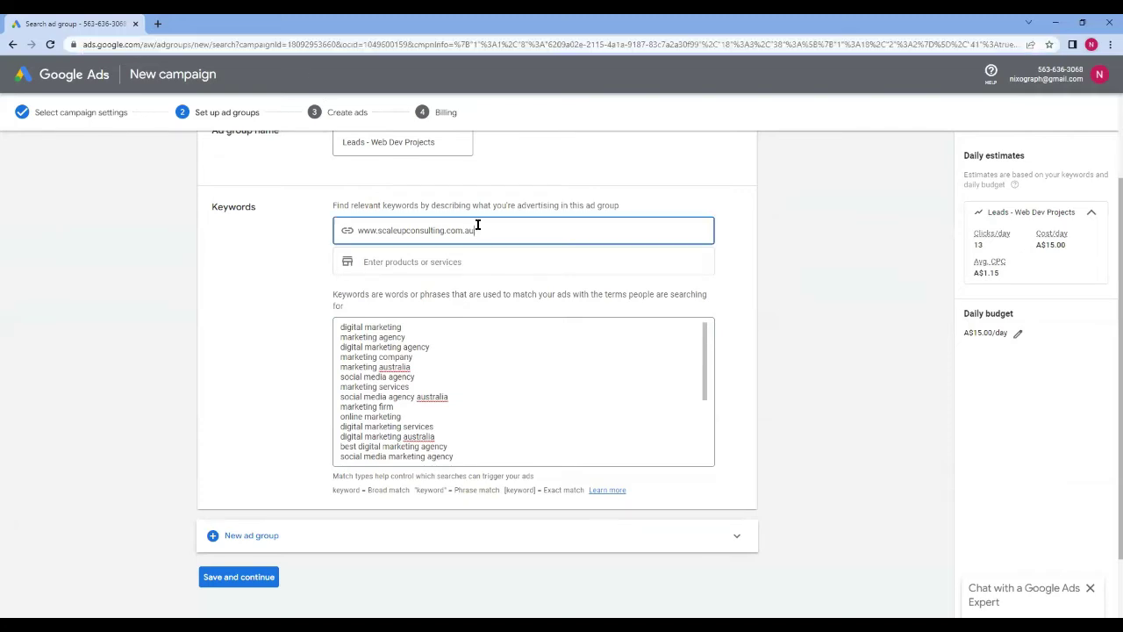
{"action": "left_click", "coordinate": [158, 24]}
{"action": "key", "text": "ctrl+v"}
{"action": "key", "text": "Return"}
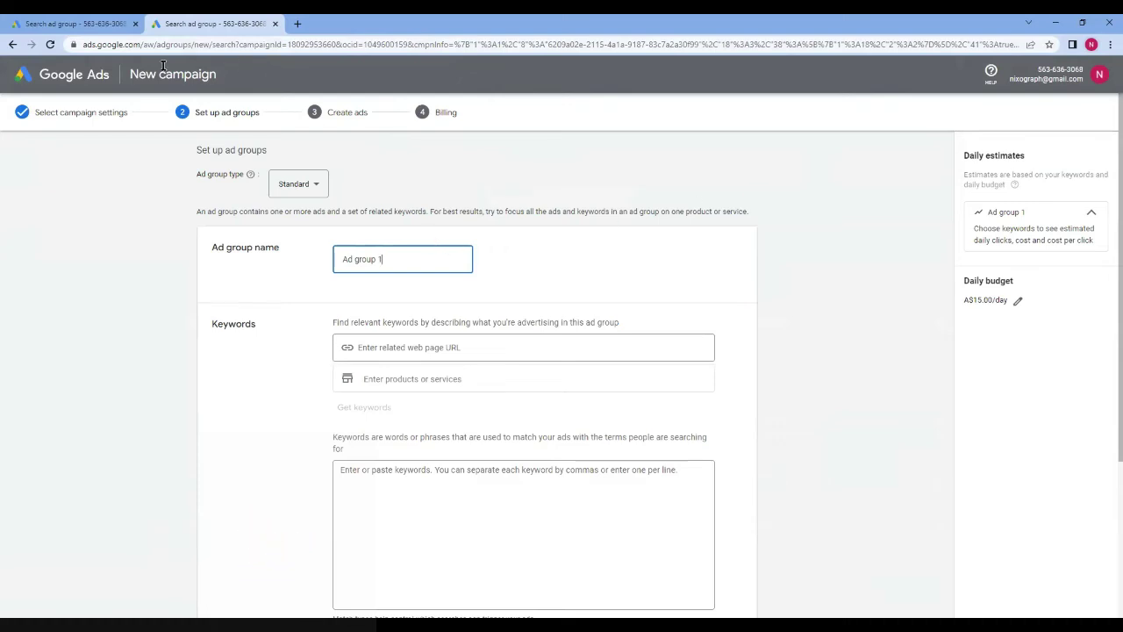
{"action": "left_click", "coordinate": [82, 77]}
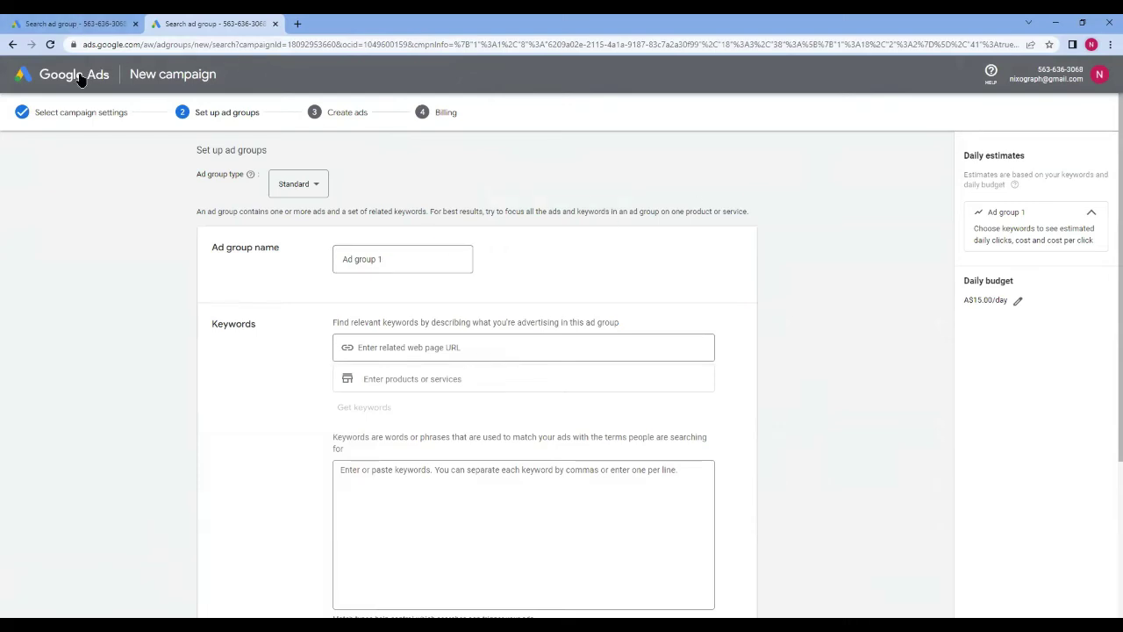
{"action": "left_click", "coordinate": [79, 23]}
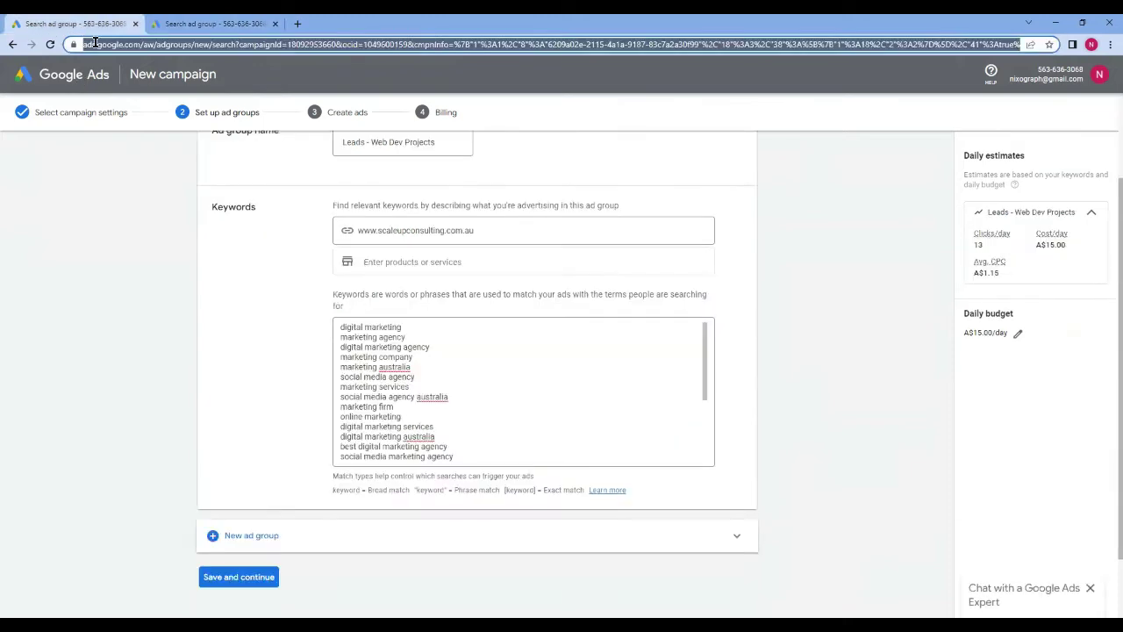
- Add "web development services" as a product or service and replace the current keywords with the updated suggestions
{"action": "left_click", "coordinate": [435, 267]}
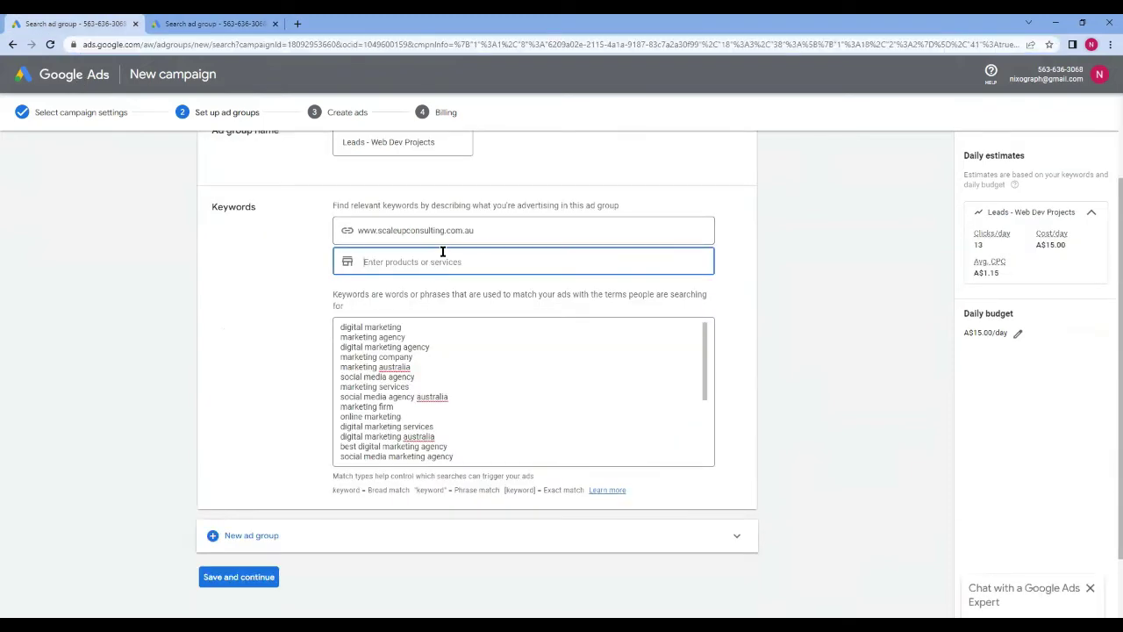
{"action": "type", "text": "web develop"}
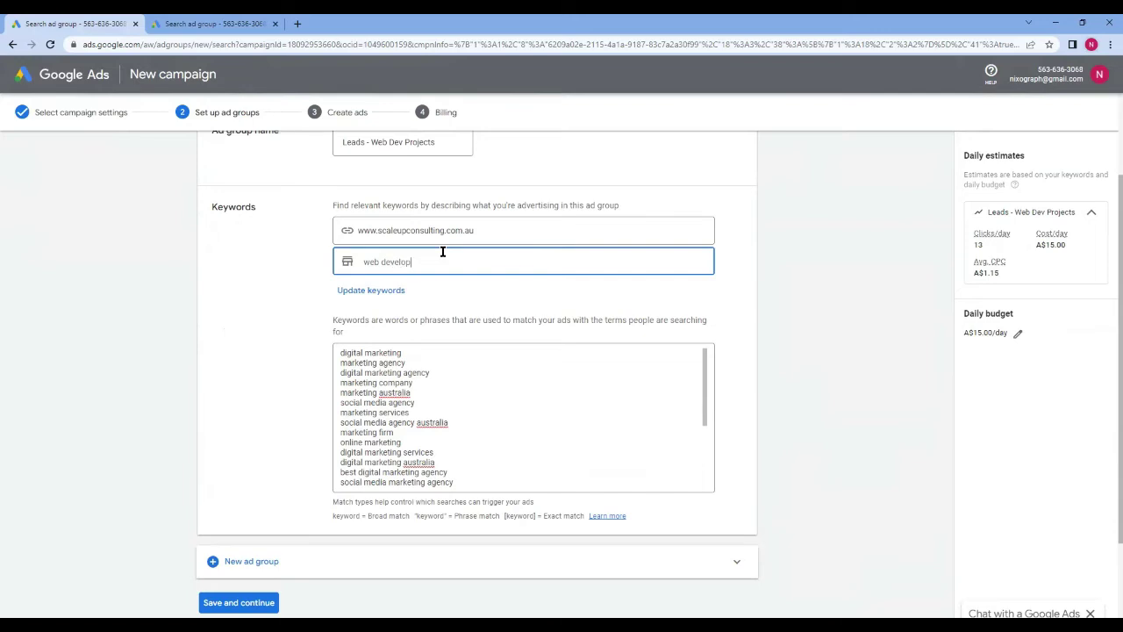
{"action": "type", "text": "ment services"}
{"action": "left_click", "coordinate": [367, 291]}
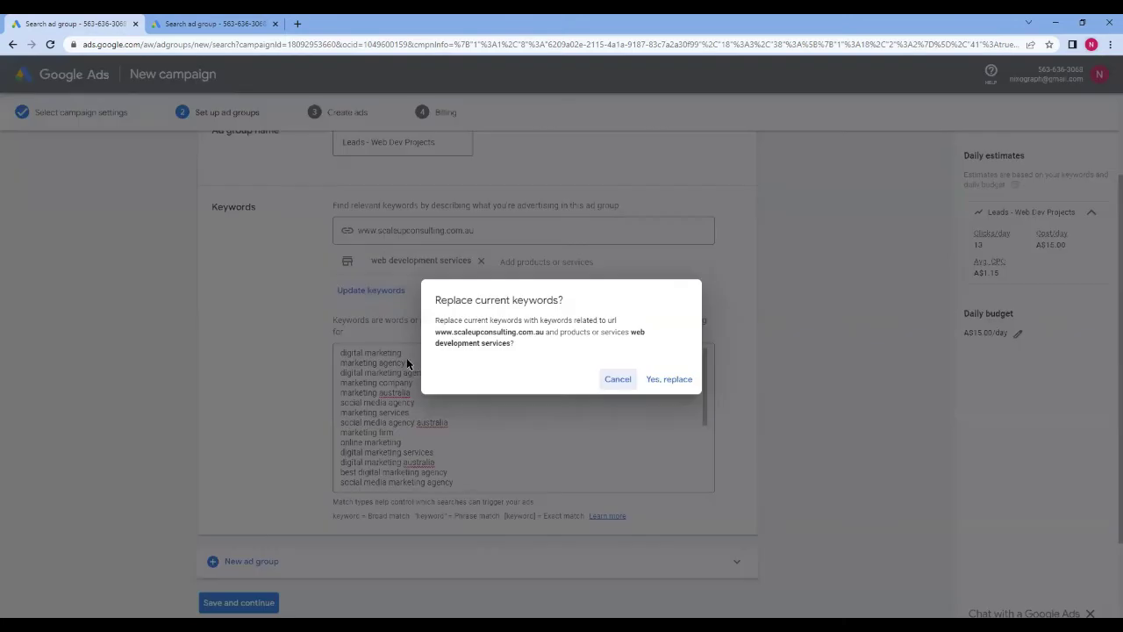
{"action": "left_click", "coordinate": [665, 380]}
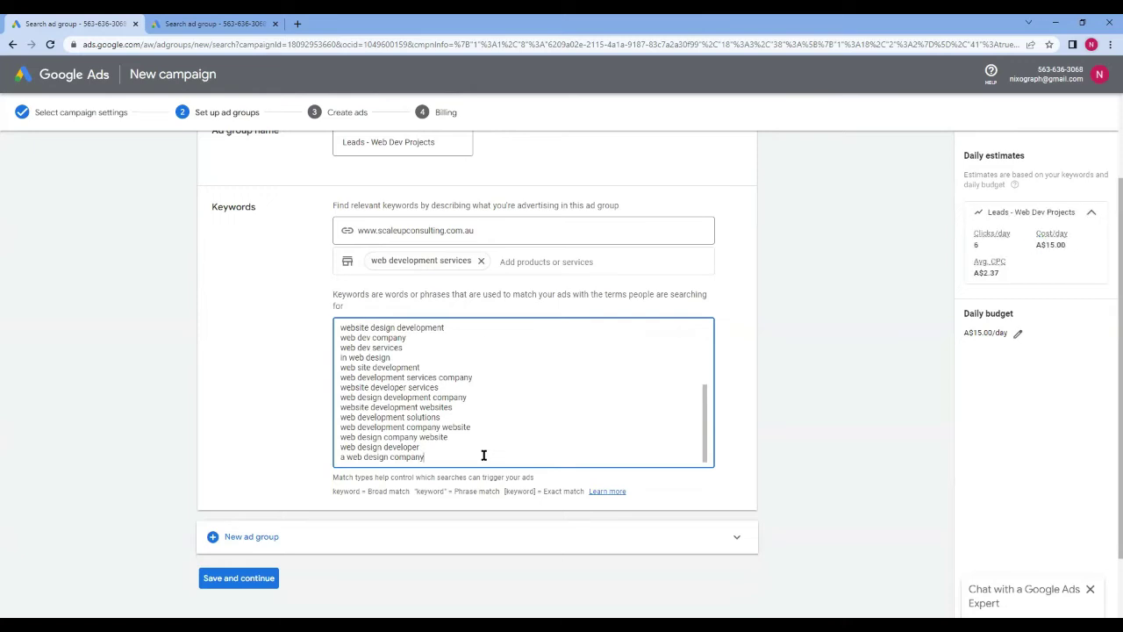
- Examine the updated web development keyword list together with the web page URL it is based on
{"action": "scroll", "coordinate": [481, 435], "scroll_direction": "up", "scroll_amount": 5}
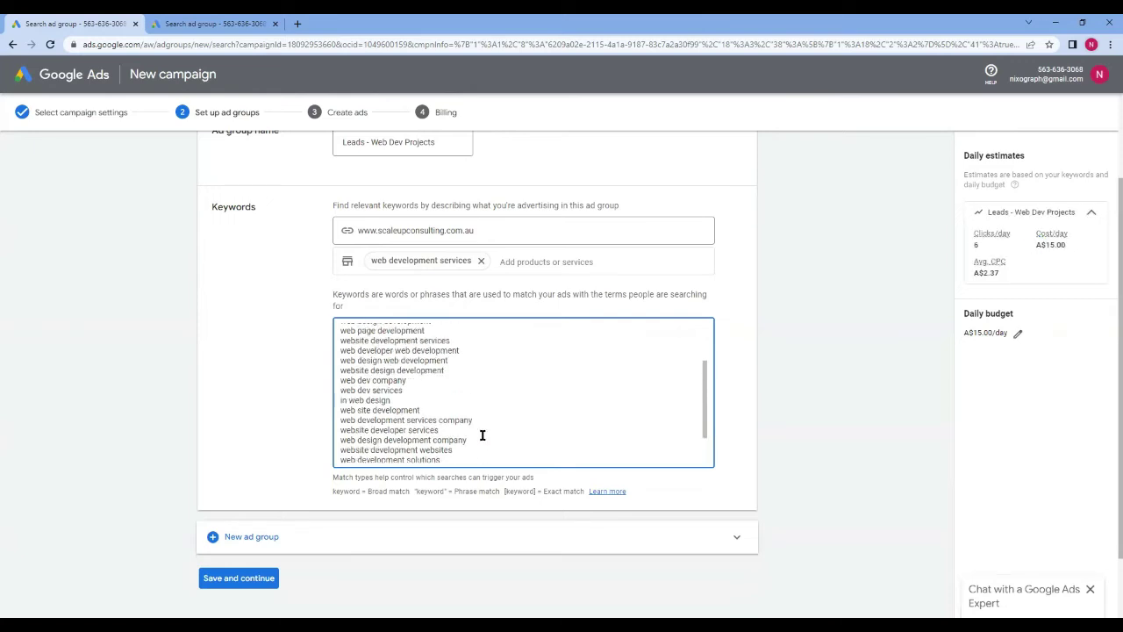
{"action": "scroll", "coordinate": [482, 436], "scroll_direction": "down", "scroll_amount": 1}
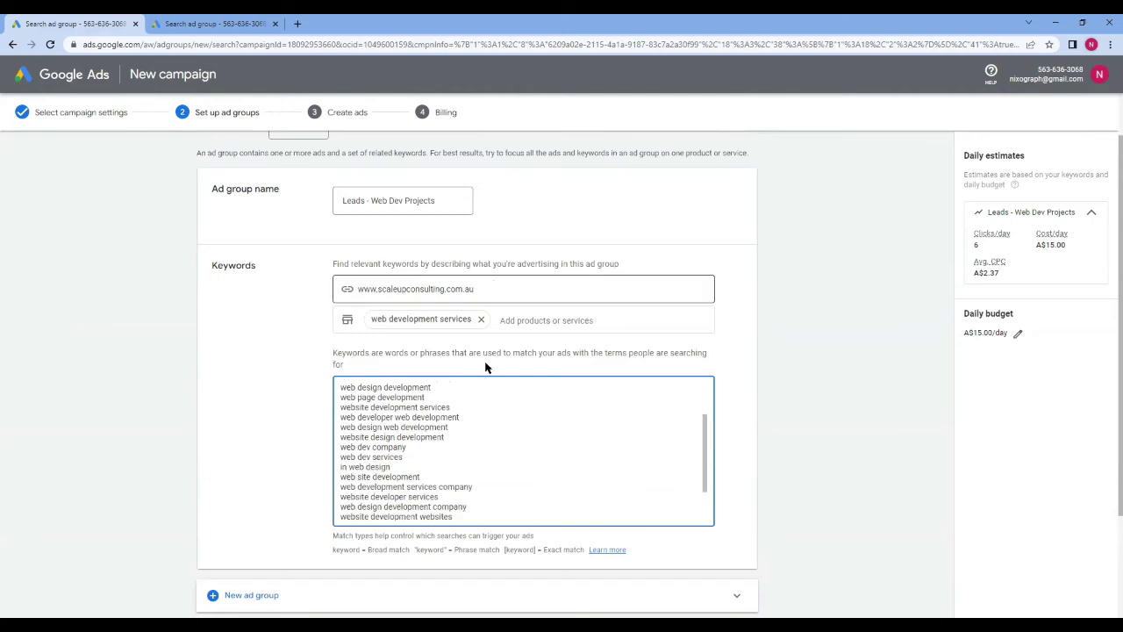
{"action": "scroll", "coordinate": [497, 480], "scroll_direction": "up", "scroll_amount": 1}
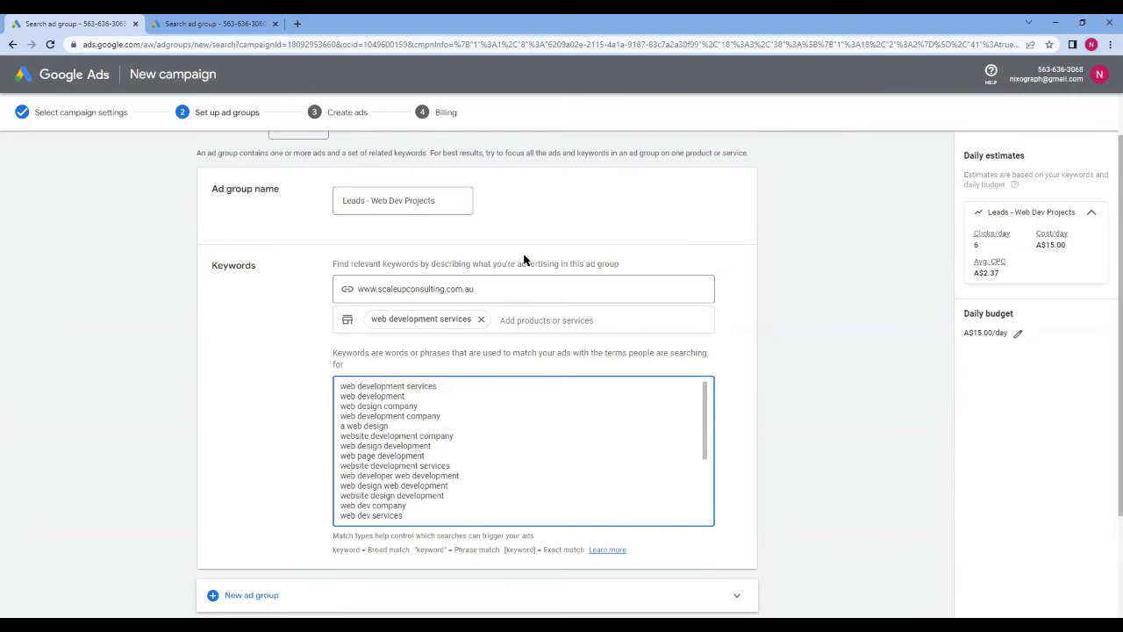
{"action": "left_click", "coordinate": [496, 289]}
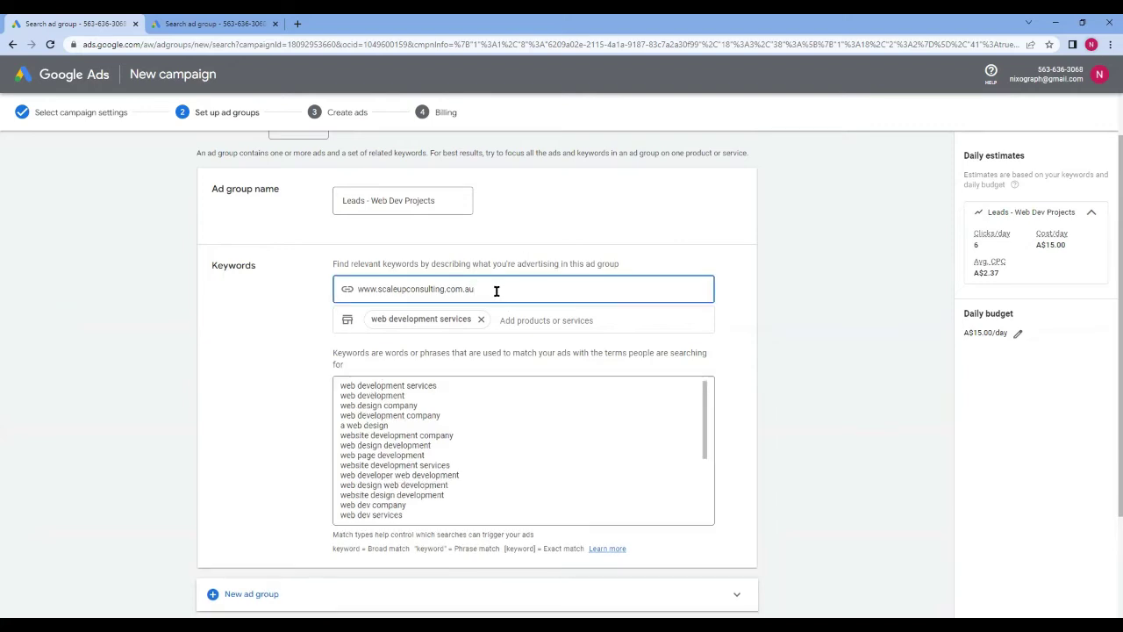
{"action": "scroll", "coordinate": [541, 454], "scroll_direction": "down", "scroll_amount": 3}
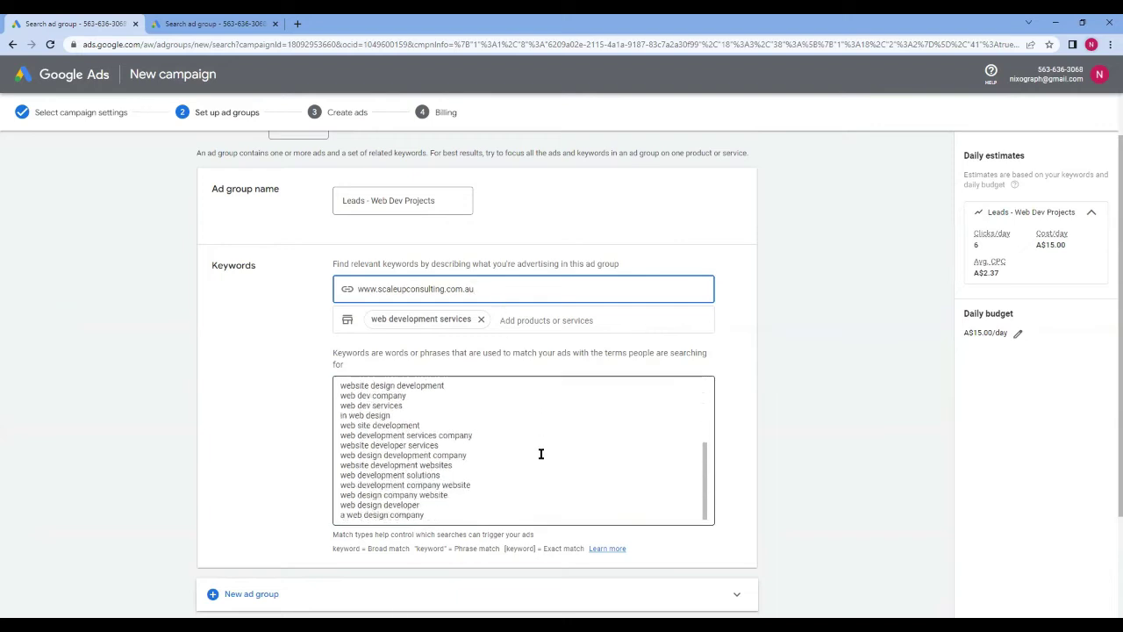
- Remove the generic "web development" keyword and its empty line from the ad group's keyword list
{"action": "scroll", "coordinate": [541, 454], "scroll_direction": "up", "scroll_amount": 5}
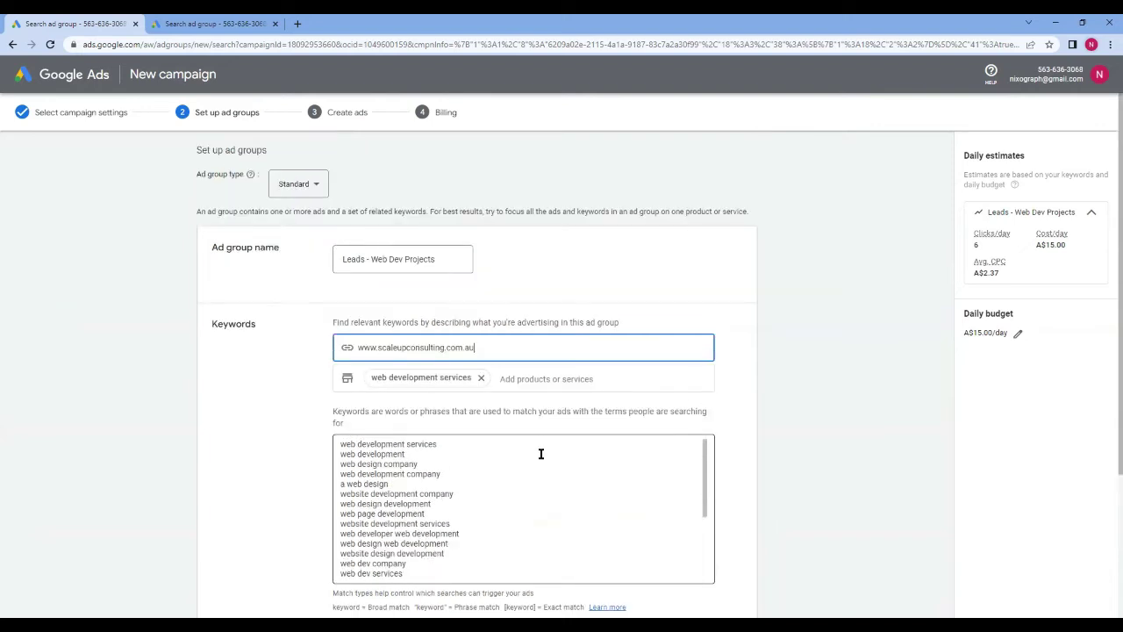
{"action": "scroll", "coordinate": [307, 488], "scroll_direction": "down", "scroll_amount": 1}
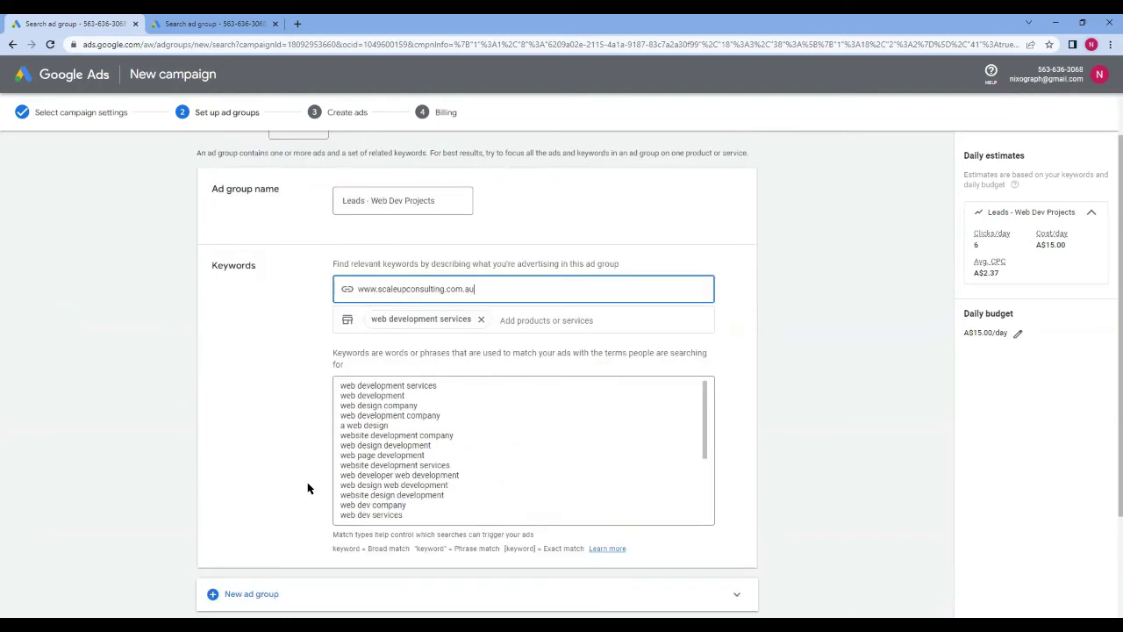
{"action": "left_click", "coordinate": [451, 391]}
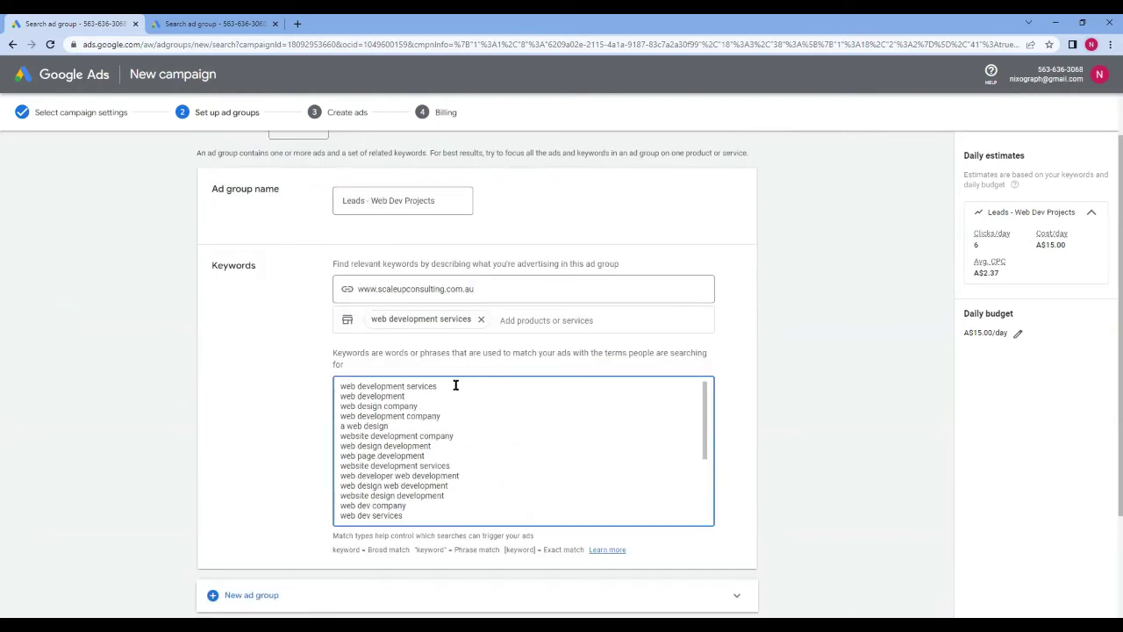
{"action": "left_click_drag", "start_coordinate": [406, 395], "coordinate": [338, 397]}
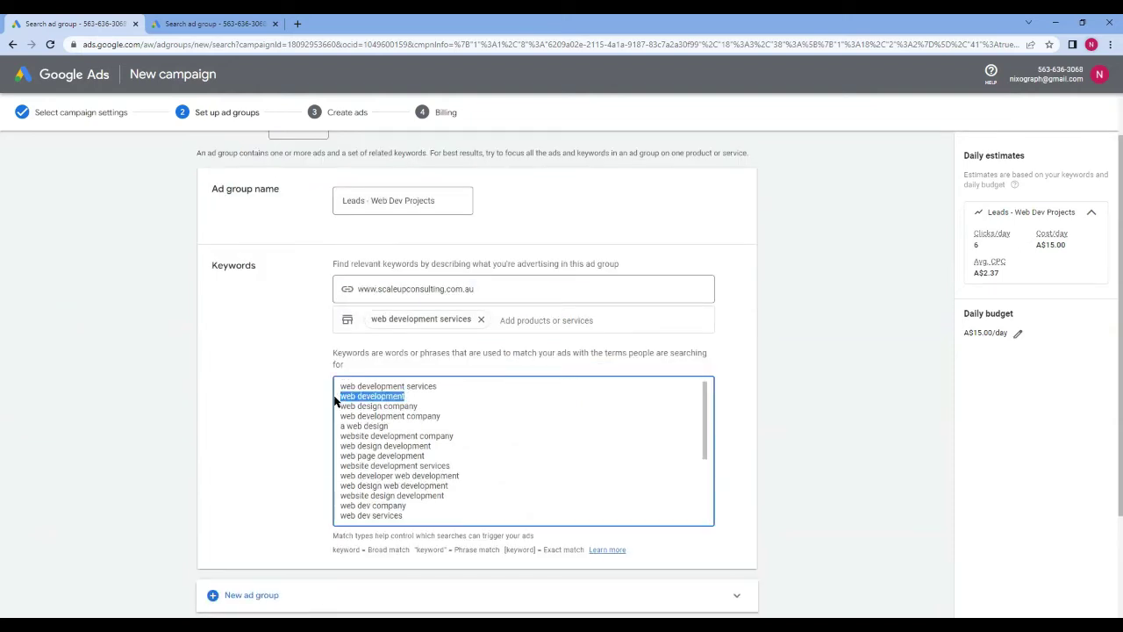
{"action": "key", "text": "BackSpace"}
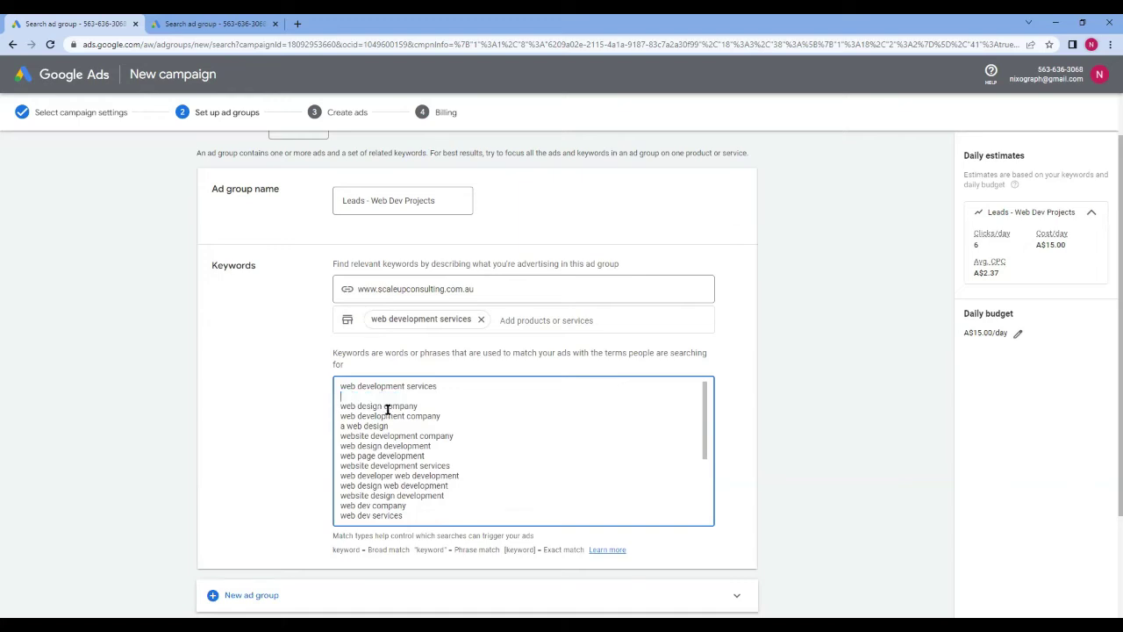
{"action": "key", "text": "Delete"}
- Delete the "a web design" and "in web design" keywords from the ad group's keyword list
{"action": "left_click_drag", "start_coordinate": [426, 396], "coordinate": [327, 401]}
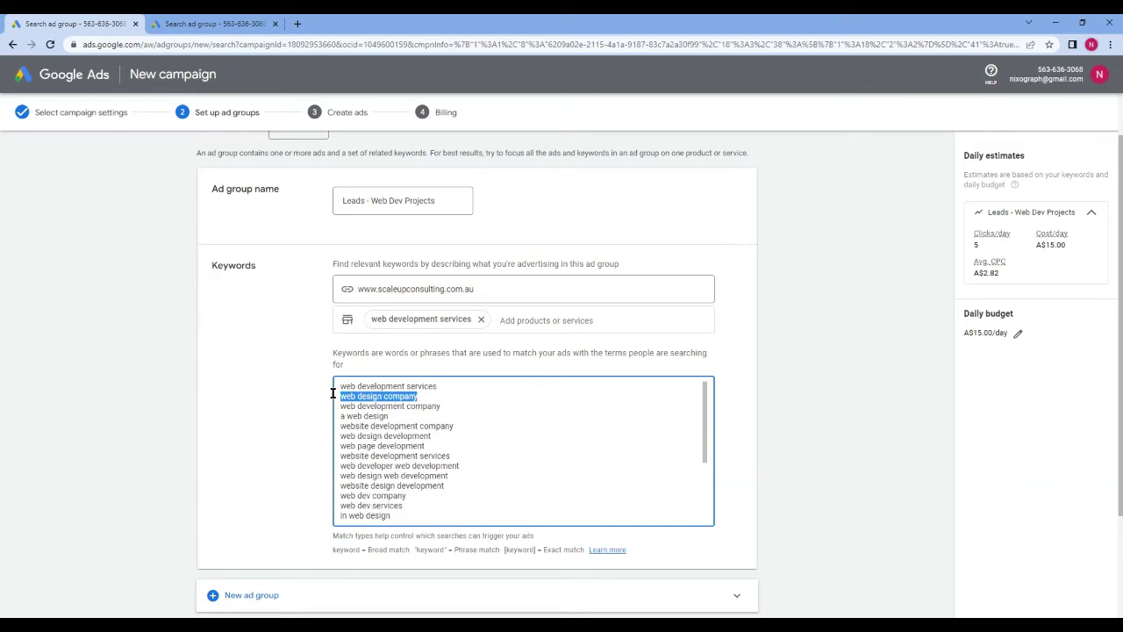
{"action": "left_click", "coordinate": [450, 404]}
{"action": "scroll", "coordinate": [434, 492], "scroll_direction": "down", "scroll_amount": 3}
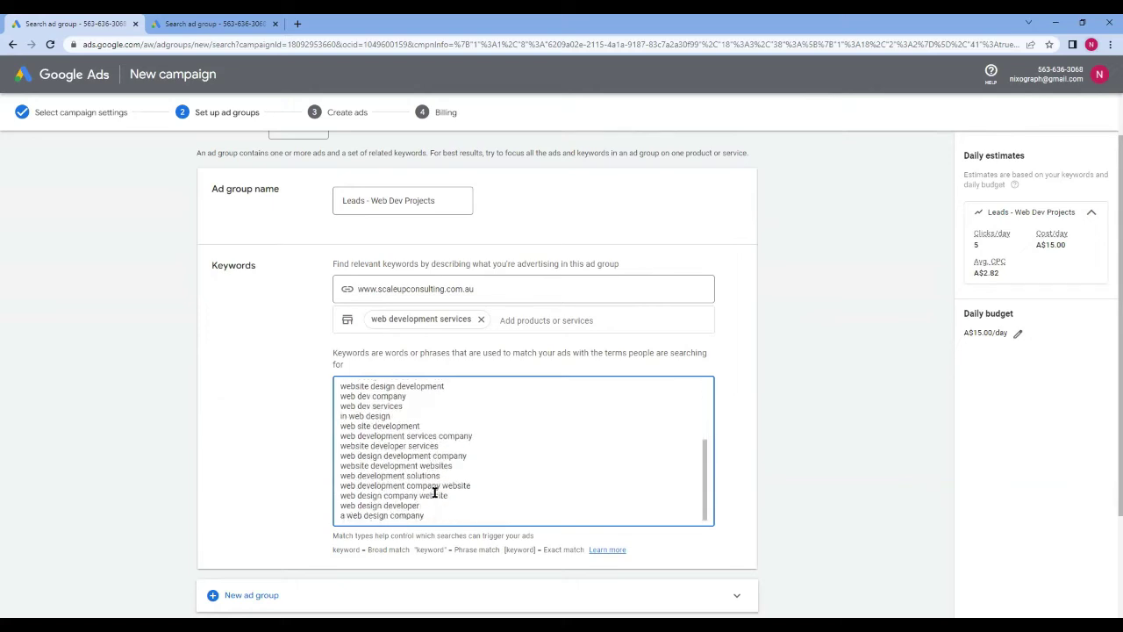
{"action": "scroll", "coordinate": [434, 491], "scroll_direction": "down", "scroll_amount": 2}
{"action": "scroll", "coordinate": [427, 391], "scroll_direction": "up", "scroll_amount": 3}
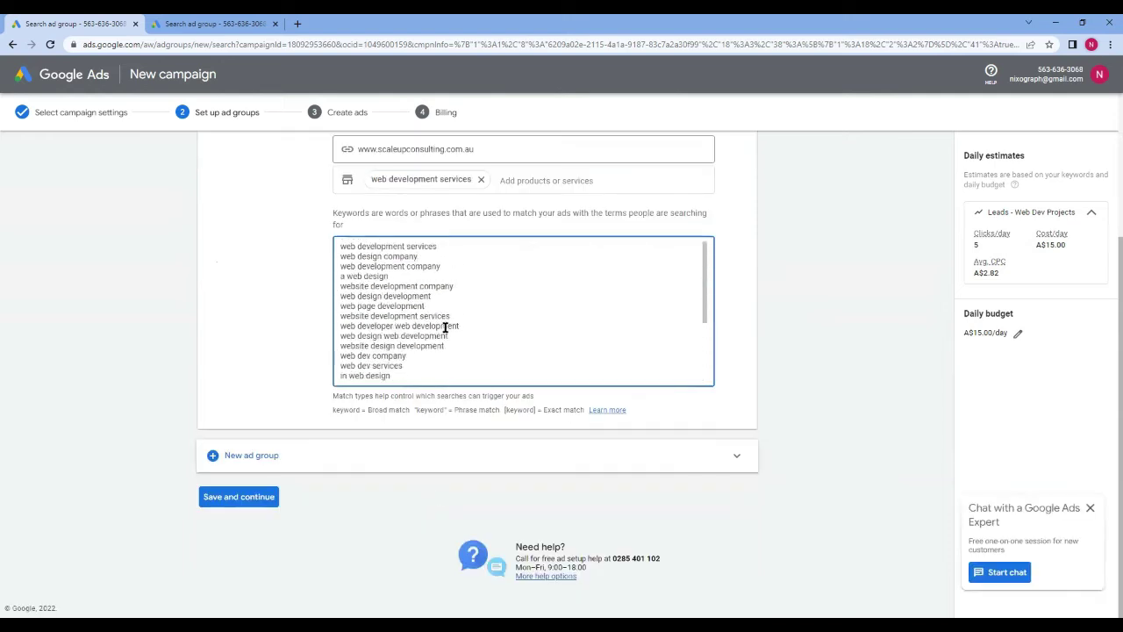
{"action": "scroll", "coordinate": [414, 358], "scroll_direction": "up", "scroll_amount": 2}
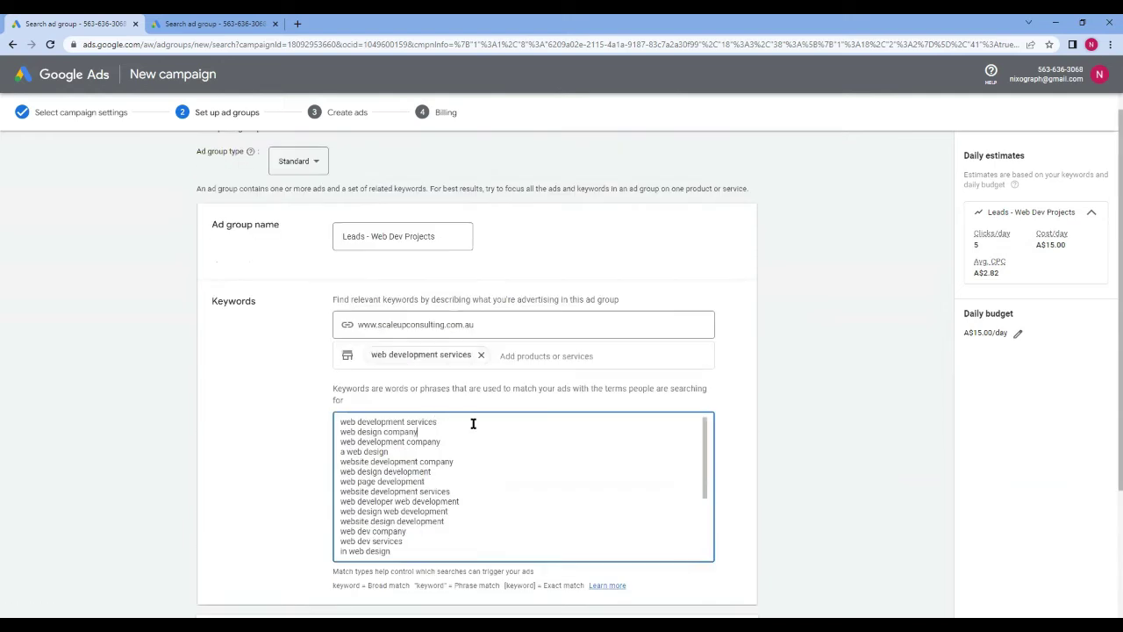
{"action": "left_click_drag", "start_coordinate": [392, 452], "coordinate": [339, 452]}
{"action": "key", "text": "BackSpace"}
{"action": "key", "text": "BackSpace"}
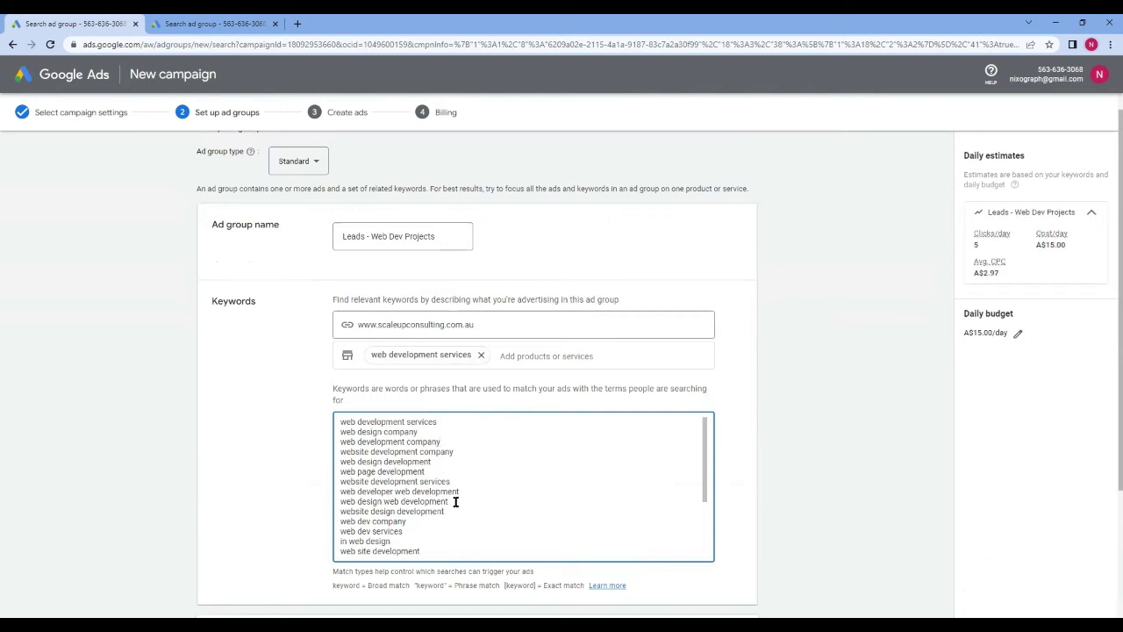
{"action": "left_click_drag", "start_coordinate": [387, 541], "coordinate": [341, 545]}
{"action": "key", "text": "BackSpace"}
{"action": "key", "text": "BackSpace"}
- Examine the remaining keywords from first to last together with the broad, phrase and exact match notation
{"action": "scroll", "coordinate": [426, 531], "scroll_direction": "down", "scroll_amount": 3}
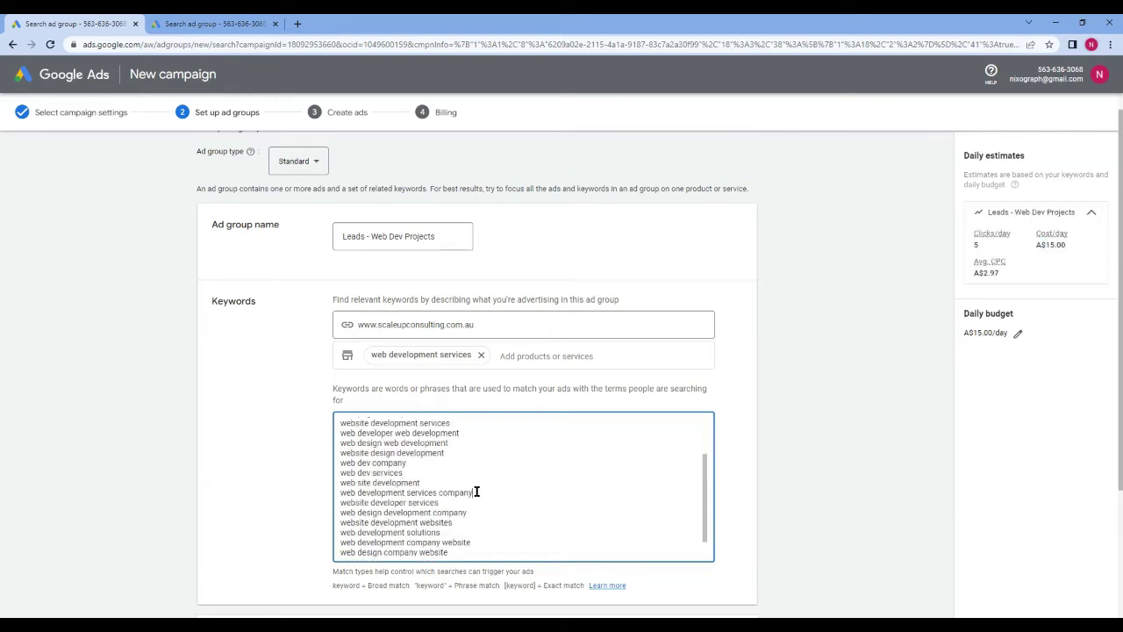
{"action": "scroll", "coordinate": [477, 491], "scroll_direction": "down", "scroll_amount": 3}
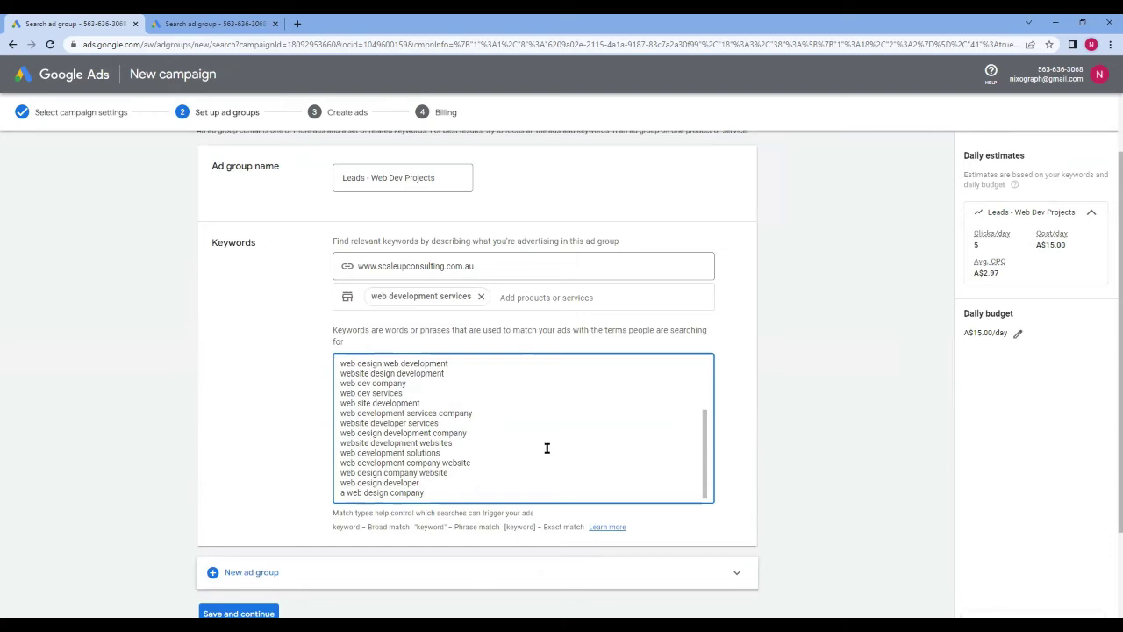
{"action": "scroll", "coordinate": [547, 450], "scroll_direction": "up", "scroll_amount": 3}
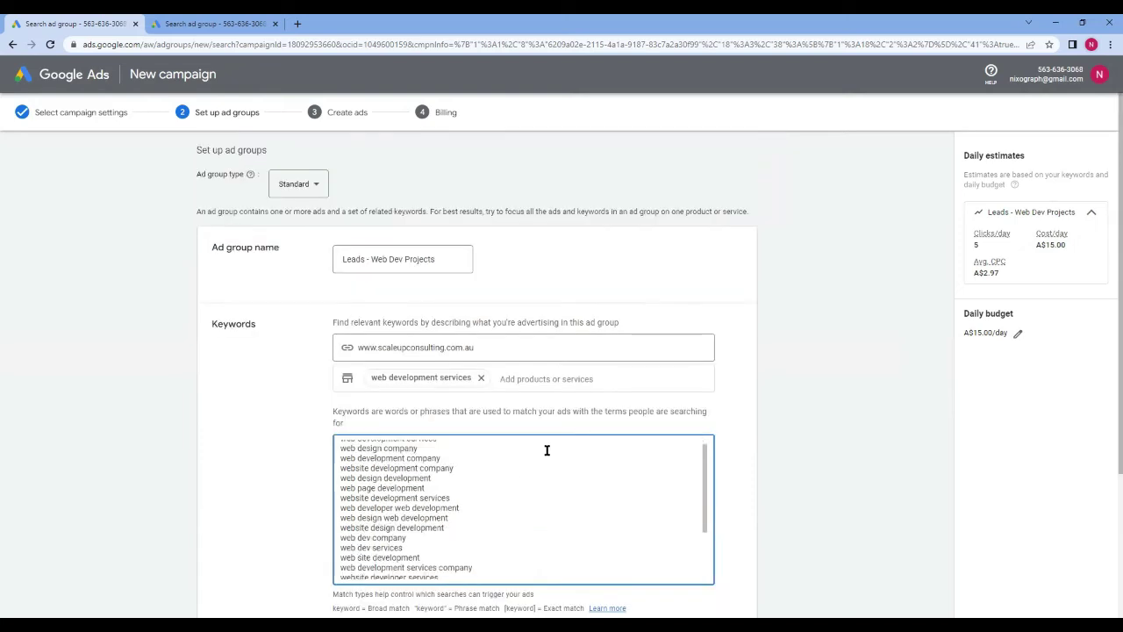
{"action": "scroll", "coordinate": [547, 450], "scroll_direction": "down", "scroll_amount": 2}
{"action": "scroll", "coordinate": [547, 450], "scroll_direction": "down", "scroll_amount": 4}
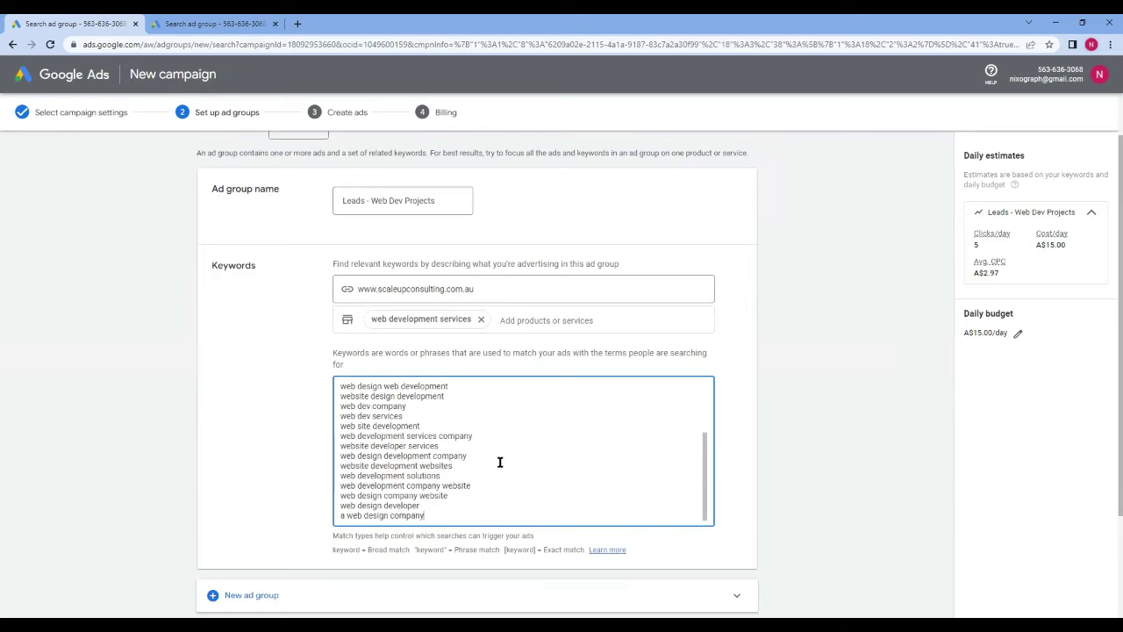
{"action": "left_click", "coordinate": [365, 548]}
{"action": "scroll", "coordinate": [424, 500], "scroll_direction": "up", "scroll_amount": 5}
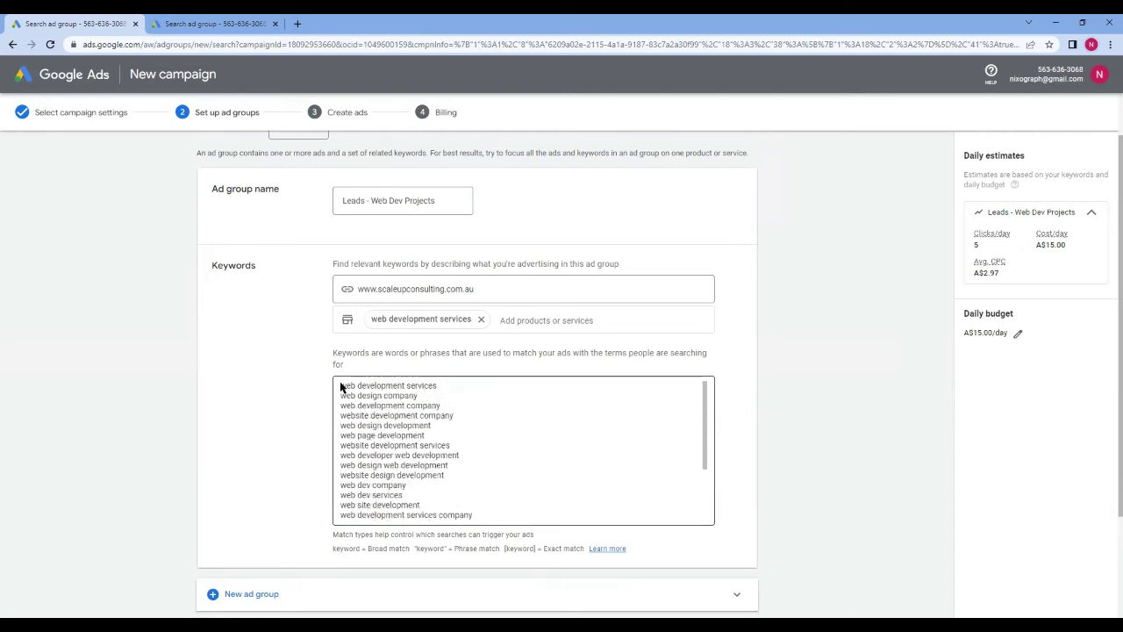
{"action": "left_click", "coordinate": [400, 392]}
{"action": "scroll", "coordinate": [404, 404], "scroll_direction": "down", "scroll_amount": 3}
{"action": "scroll", "coordinate": [421, 421], "scroll_direction": "up", "scroll_amount": 3}
{"action": "left_click", "coordinate": [446, 387]}
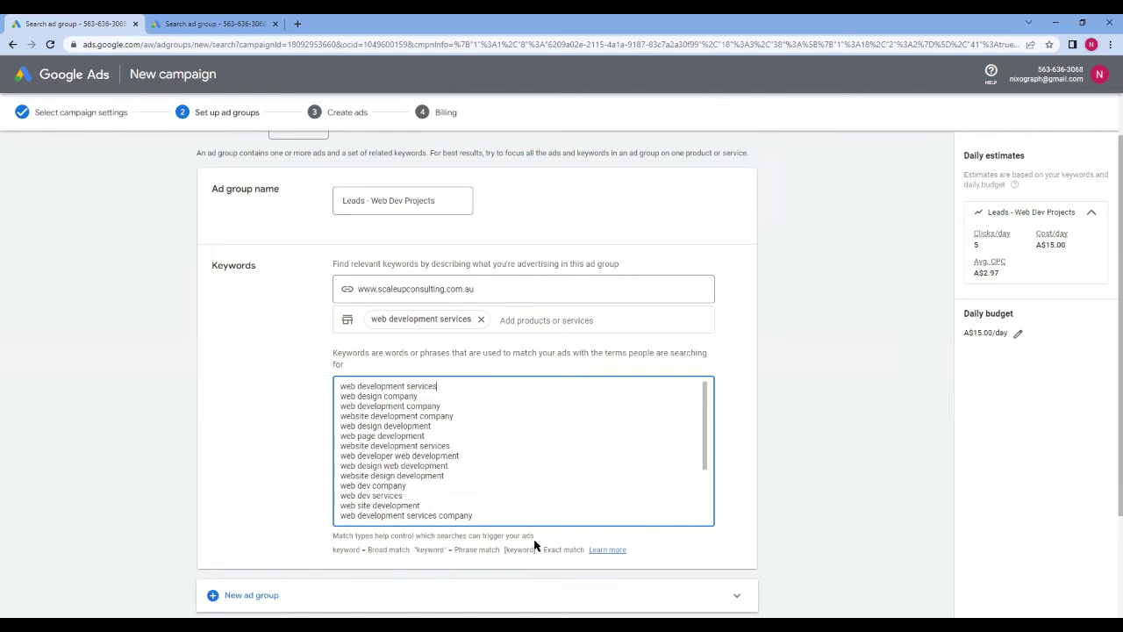
{"action": "left_click", "coordinate": [474, 418]}
{"action": "left_click", "coordinate": [447, 383]}
- Make "web development services" an exact match keyword by enclosing it in square brackets
{"action": "left_click", "coordinate": [340, 387]}
{"action": "type", "text": "\""}
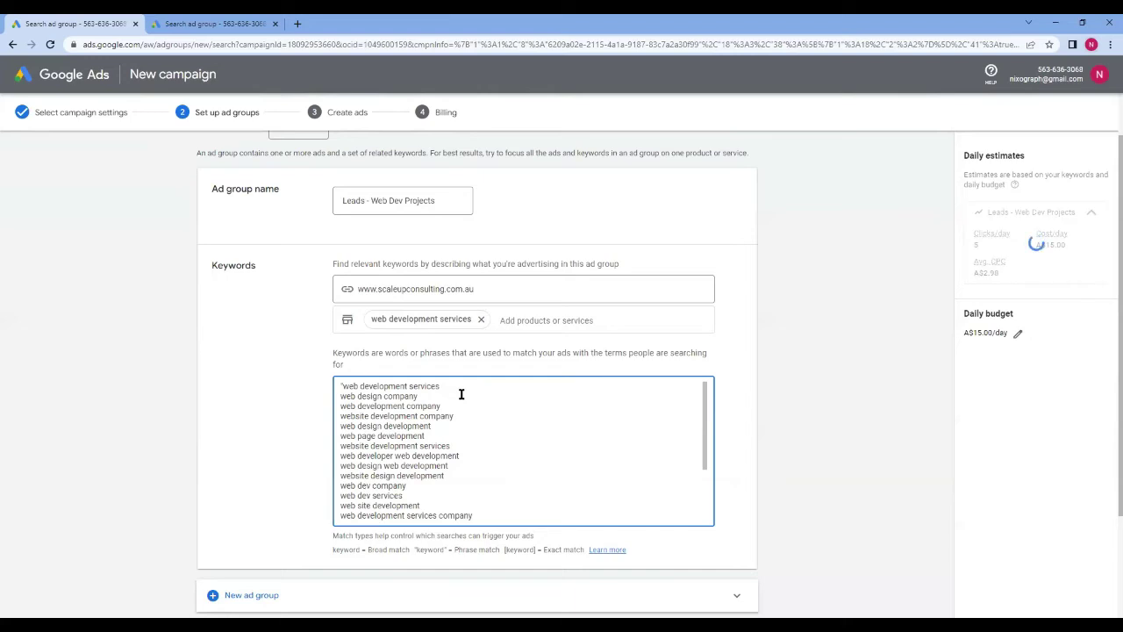
{"action": "key", "text": "BackSpace"}
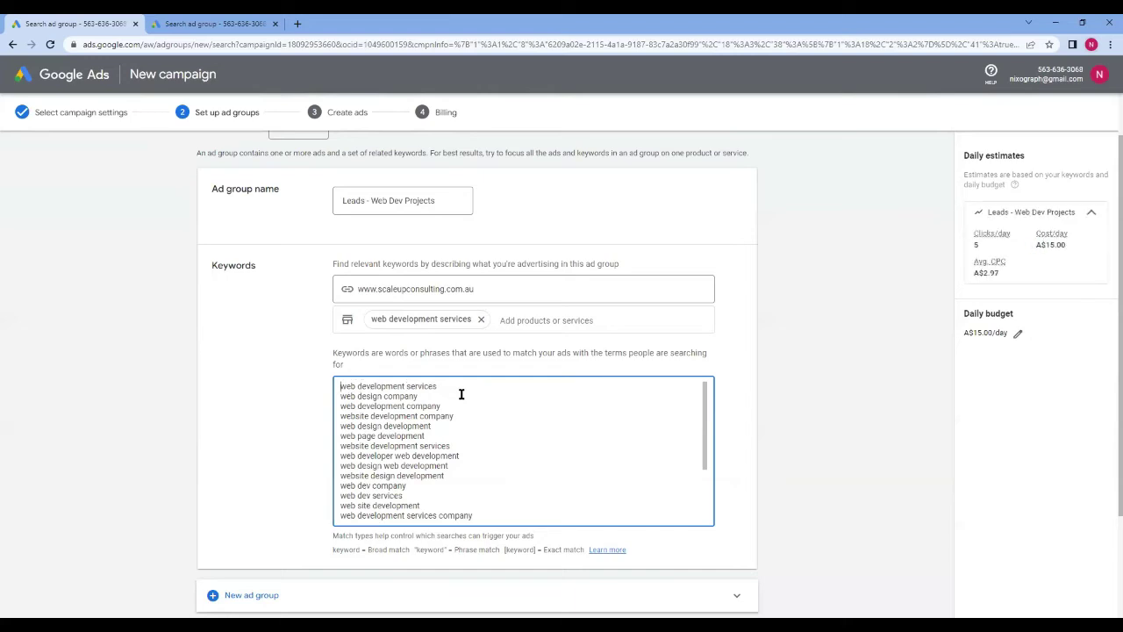
{"action": "type", "text": "["}
{"action": "key", "text": "End"}
{"action": "type", "text": "]"}
{"action": "left_click_drag", "start_coordinate": [444, 386], "coordinate": [334, 387]}
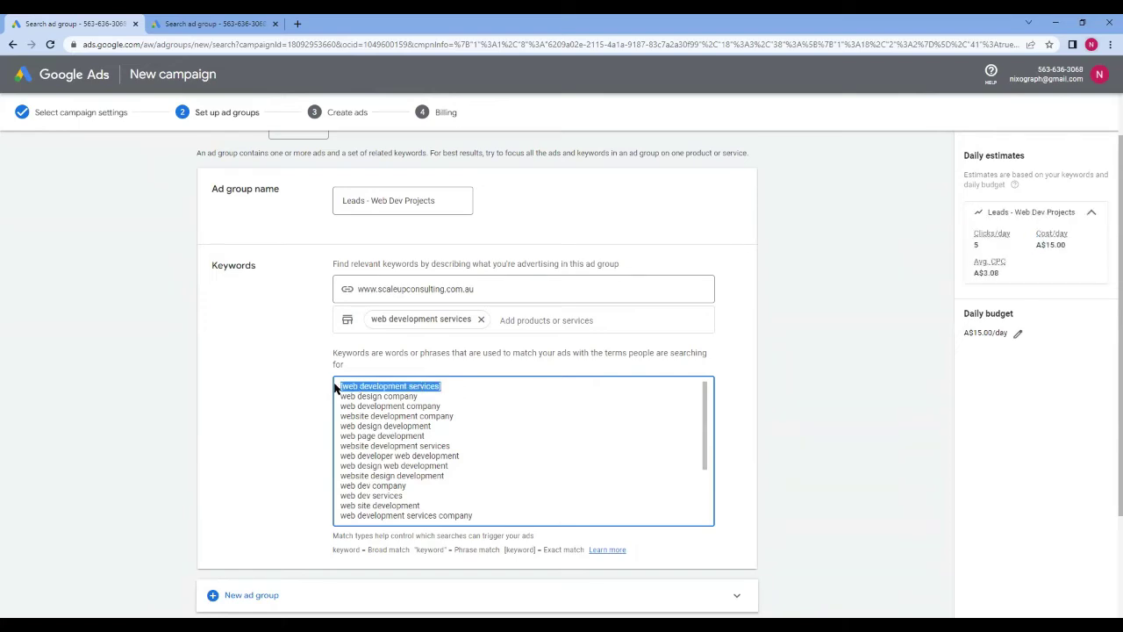
{"action": "left_click", "coordinate": [345, 387]}
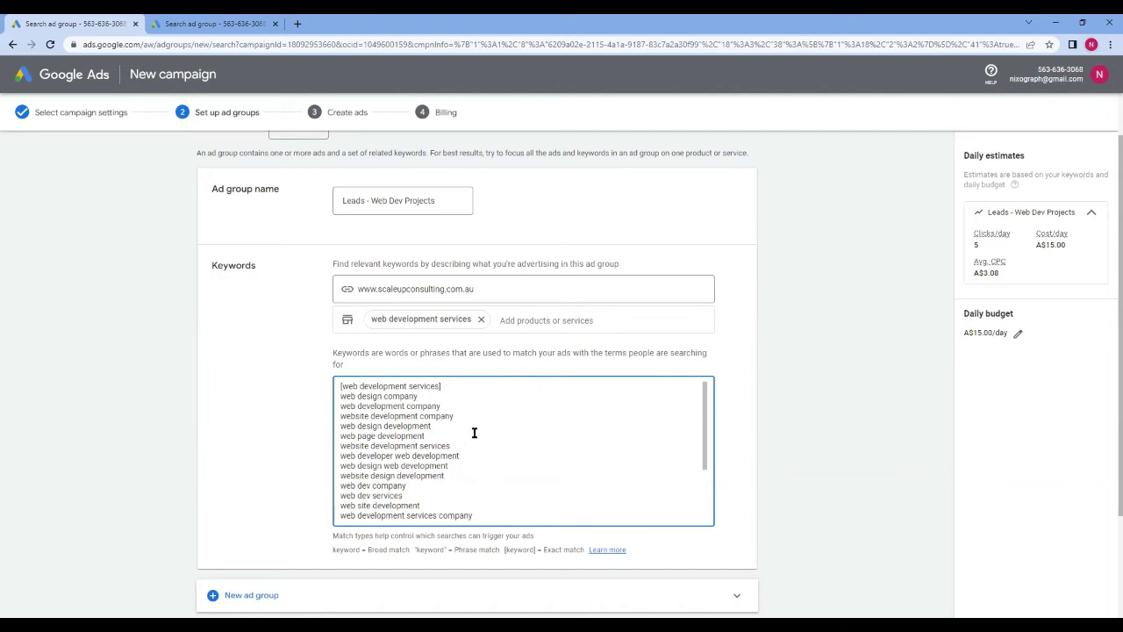
- Review the full keyword list for a term suited to a different match type
{"action": "scroll", "coordinate": [494, 487], "scroll_direction": "down", "scroll_amount": 3}
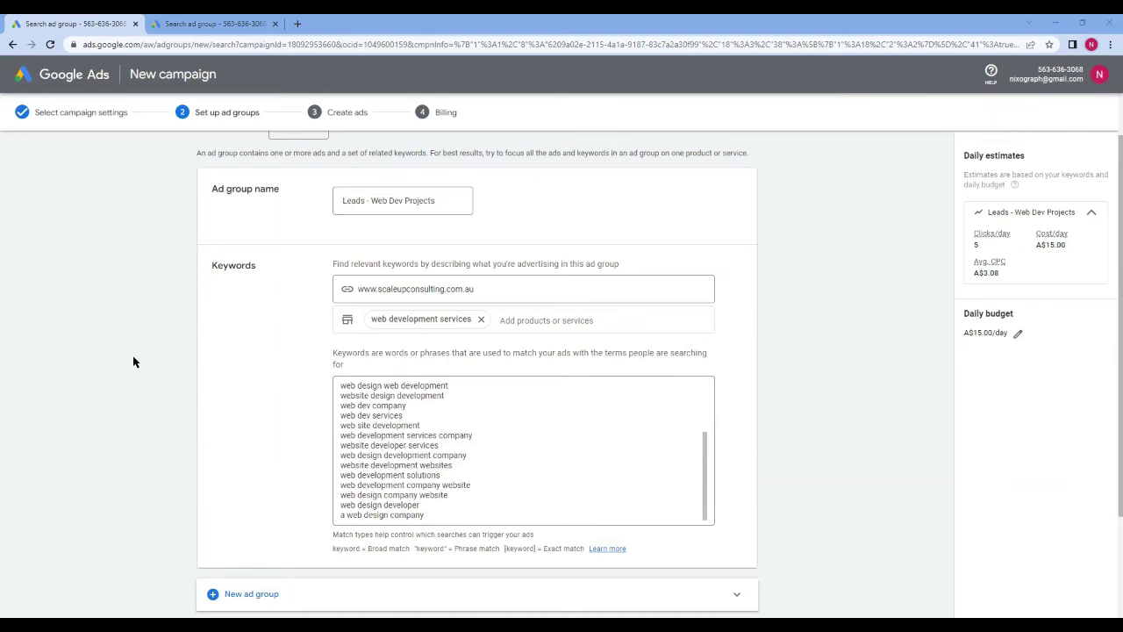
{"action": "scroll", "coordinate": [471, 411], "scroll_direction": "up", "scroll_amount": 5}
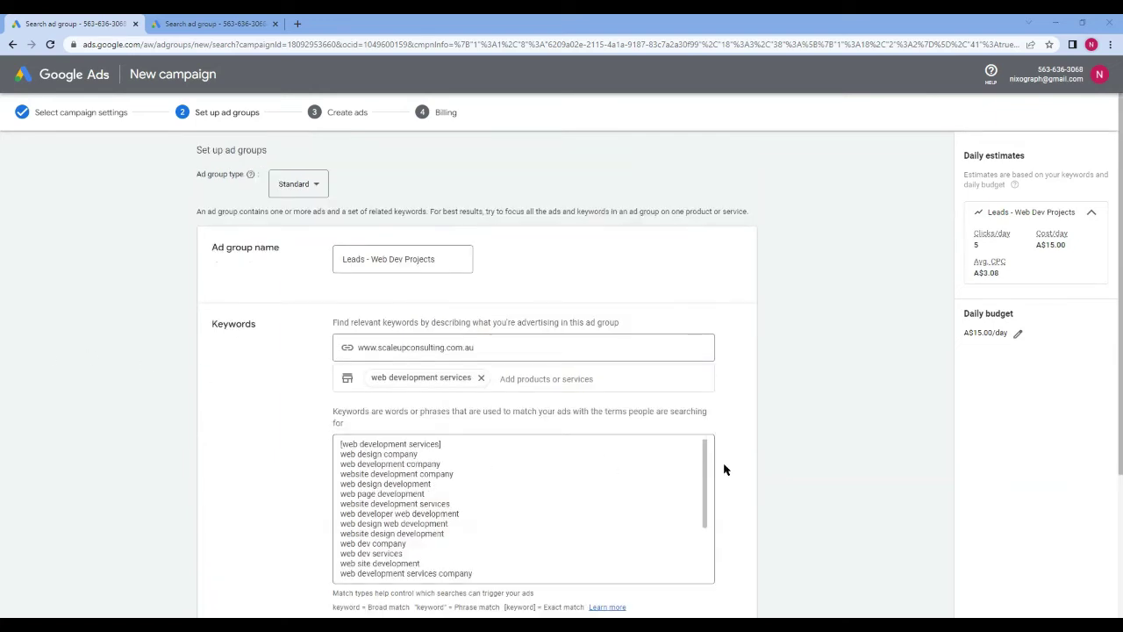
{"action": "scroll", "coordinate": [724, 470], "scroll_direction": "down", "scroll_amount": 1}
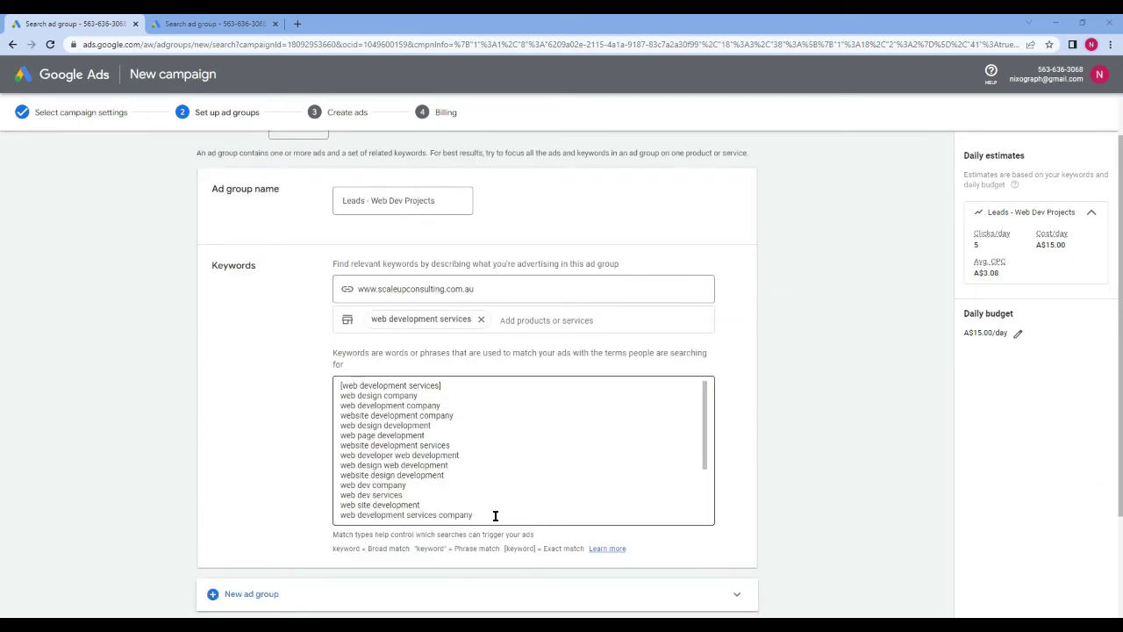
{"action": "scroll", "coordinate": [496, 516], "scroll_direction": "down", "scroll_amount": 3}
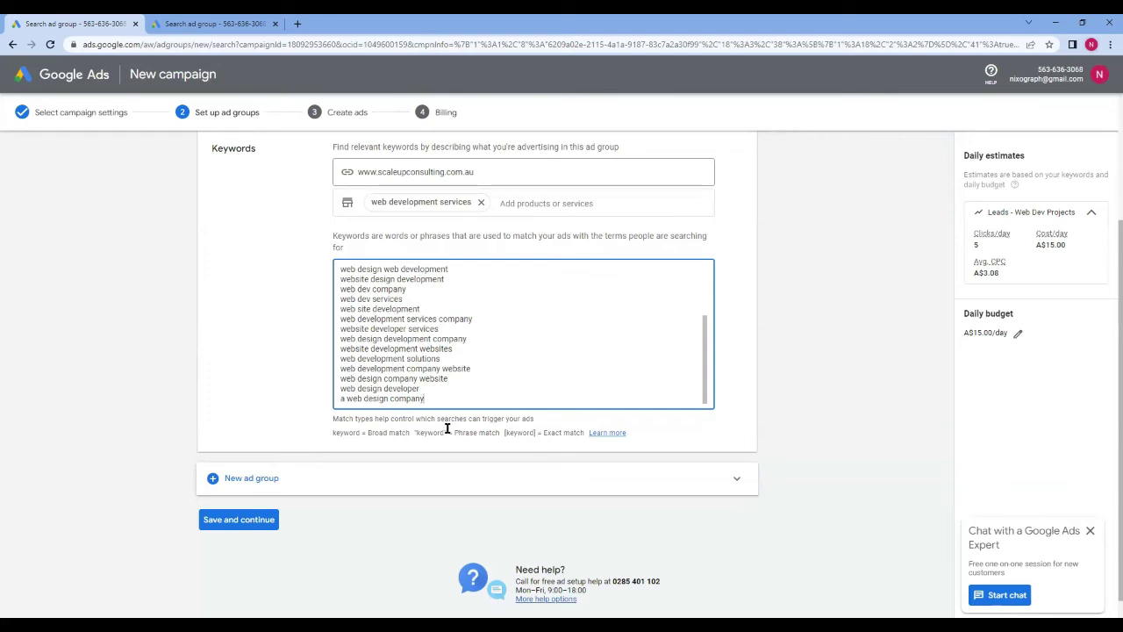
{"action": "scroll", "coordinate": [473, 372], "scroll_direction": "up", "scroll_amount": 5}
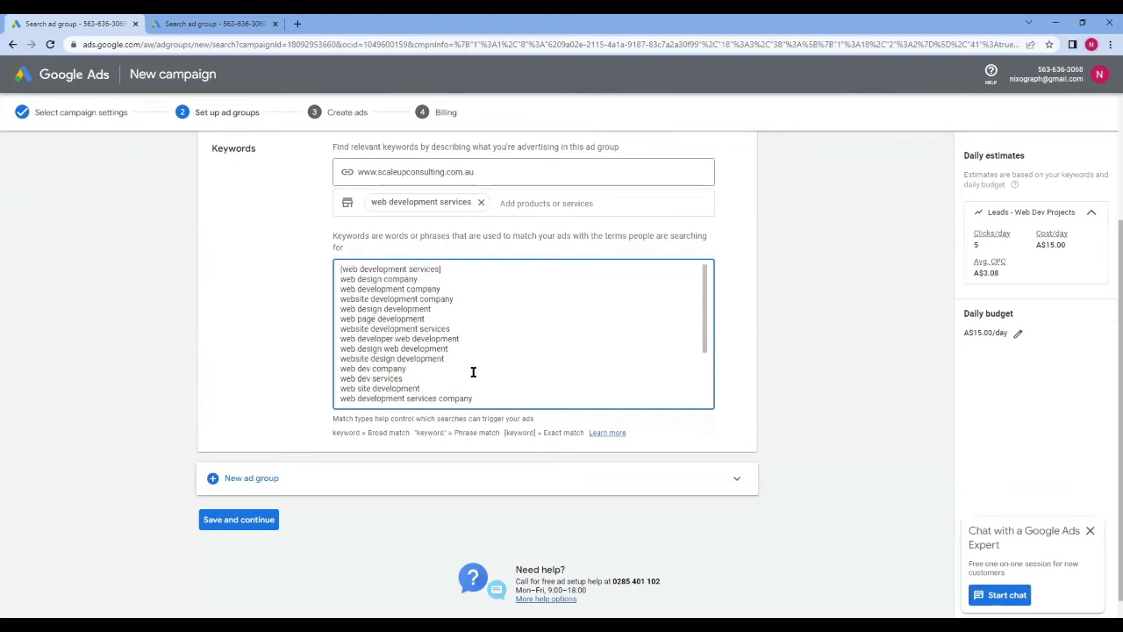
{"action": "scroll", "coordinate": [473, 372], "scroll_direction": "down", "scroll_amount": 5}
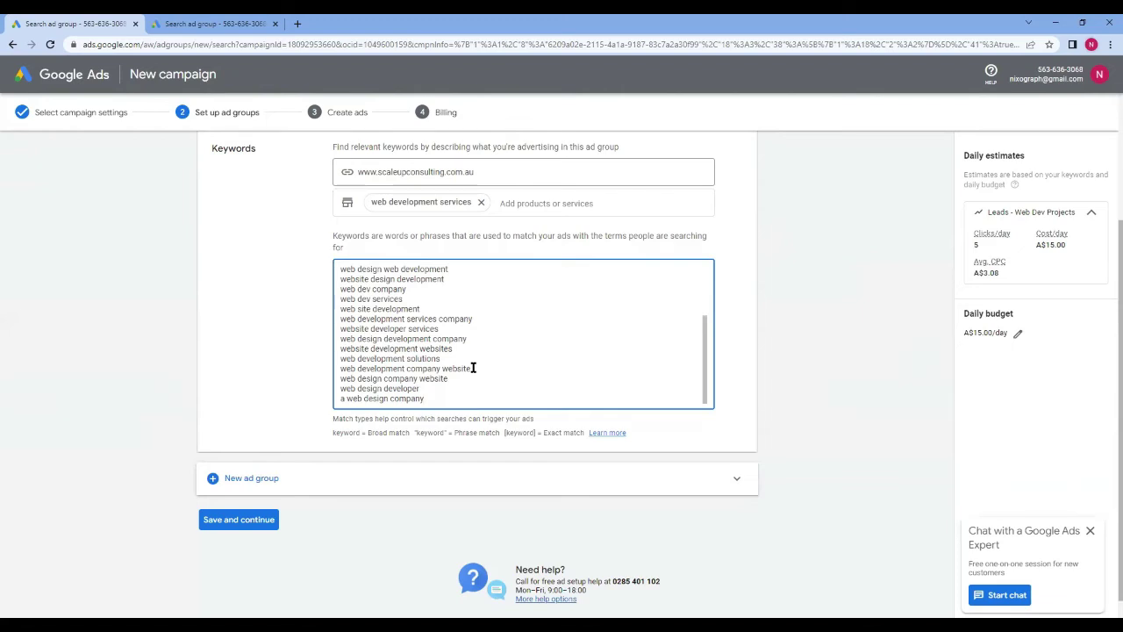
{"action": "scroll", "coordinate": [481, 363], "scroll_direction": "up", "scroll_amount": 1}
{"action": "scroll", "coordinate": [482, 363], "scroll_direction": "up", "scroll_amount": 3}
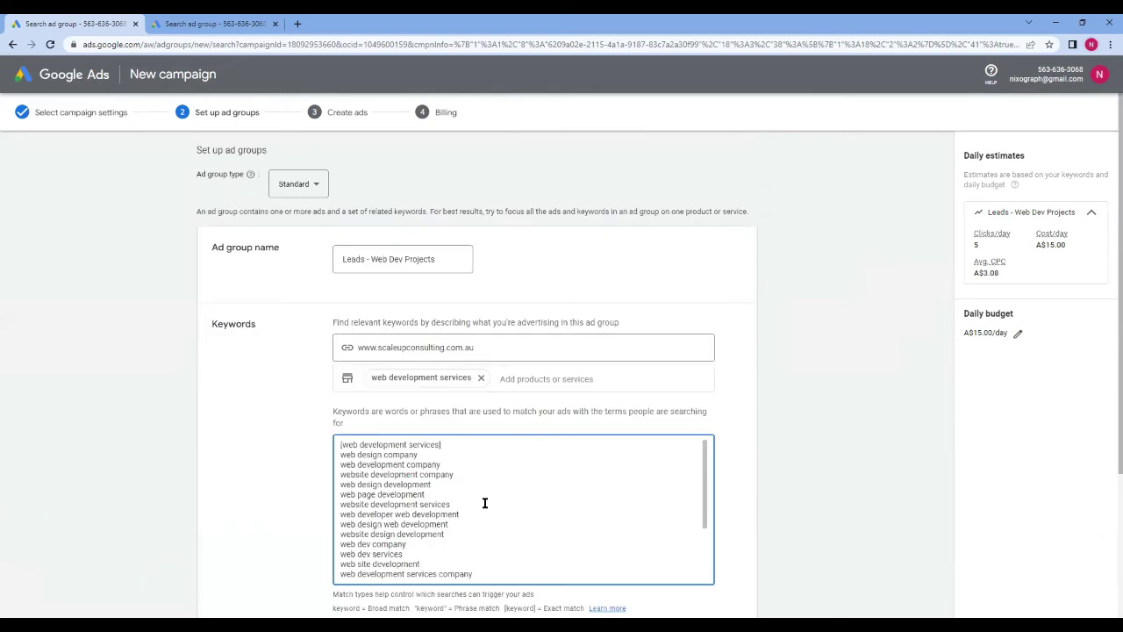
{"action": "scroll", "coordinate": [471, 509], "scroll_direction": "down", "scroll_amount": 4}
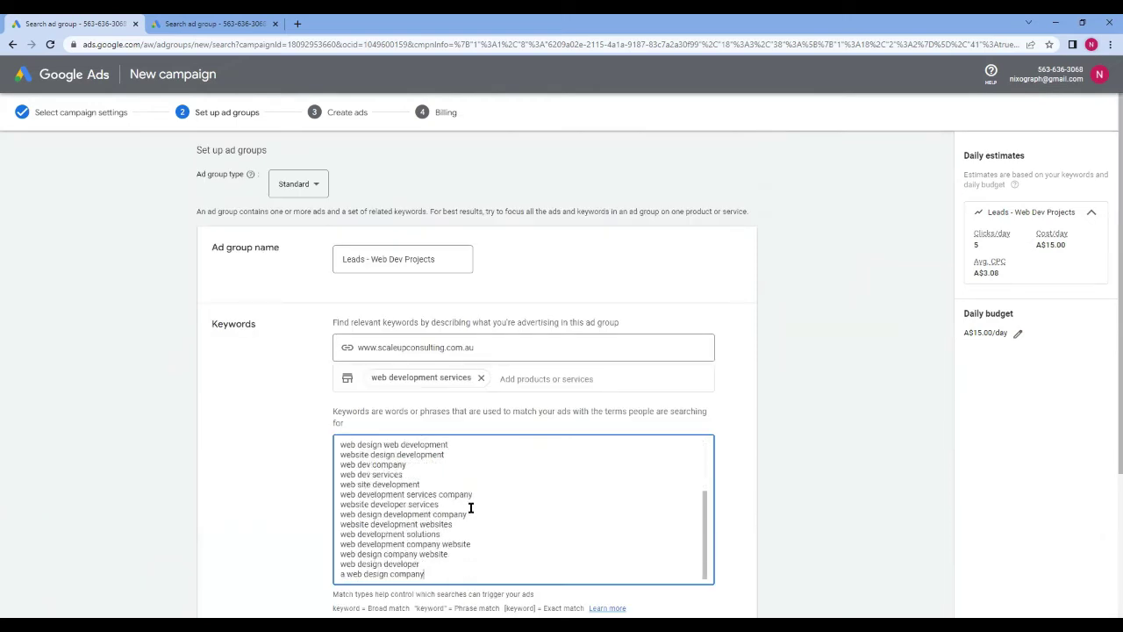
{"action": "scroll", "coordinate": [470, 508], "scroll_direction": "down", "scroll_amount": 2}
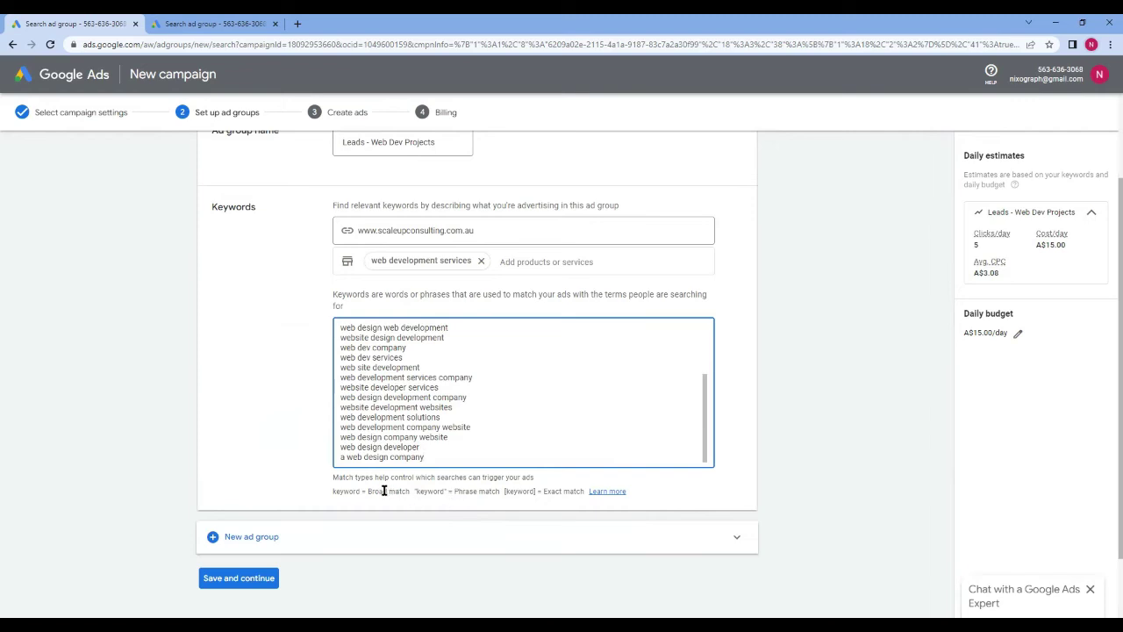
- Change "web dev services" to the phrase match keyword "web dev services for hire", enclosed in double quotes
{"action": "left_click", "coordinate": [341, 378]}
{"action": "type", "text": "\""}
{"action": "type", "text": " for hire"}
- Save the ad group with its keywords and look over the URL, headline and description fields for creating the ad
{"action": "scroll", "coordinate": [544, 435], "scroll_direction": "up", "scroll_amount": 3}
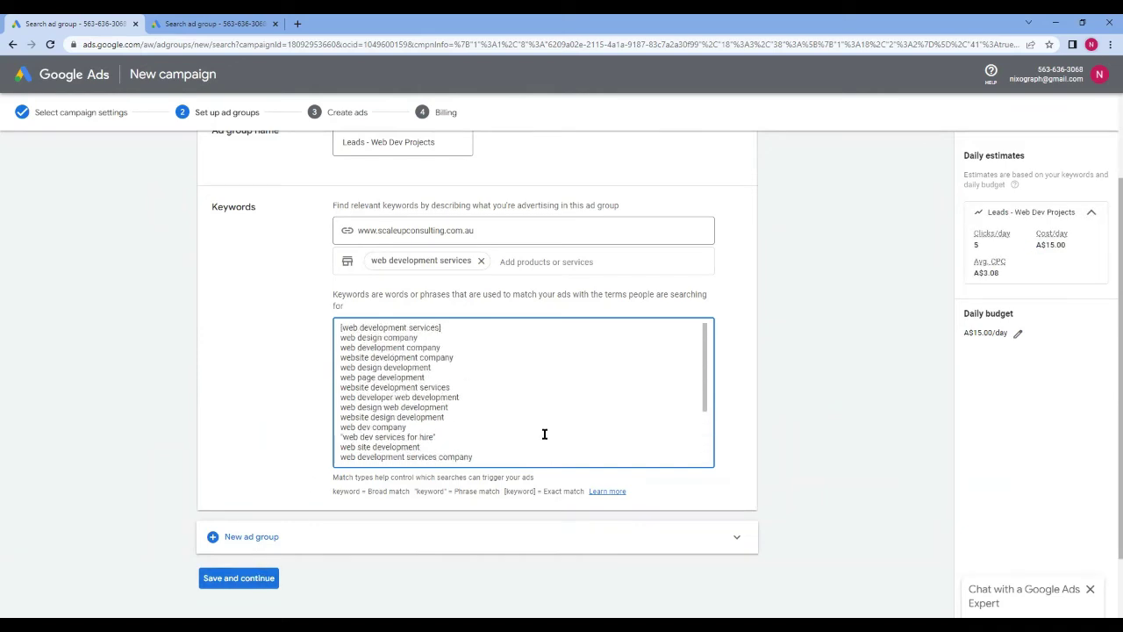
{"action": "scroll", "coordinate": [544, 434], "scroll_direction": "down", "scroll_amount": 3}
{"action": "scroll", "coordinate": [246, 494], "scroll_direction": "down", "scroll_amount": 2}
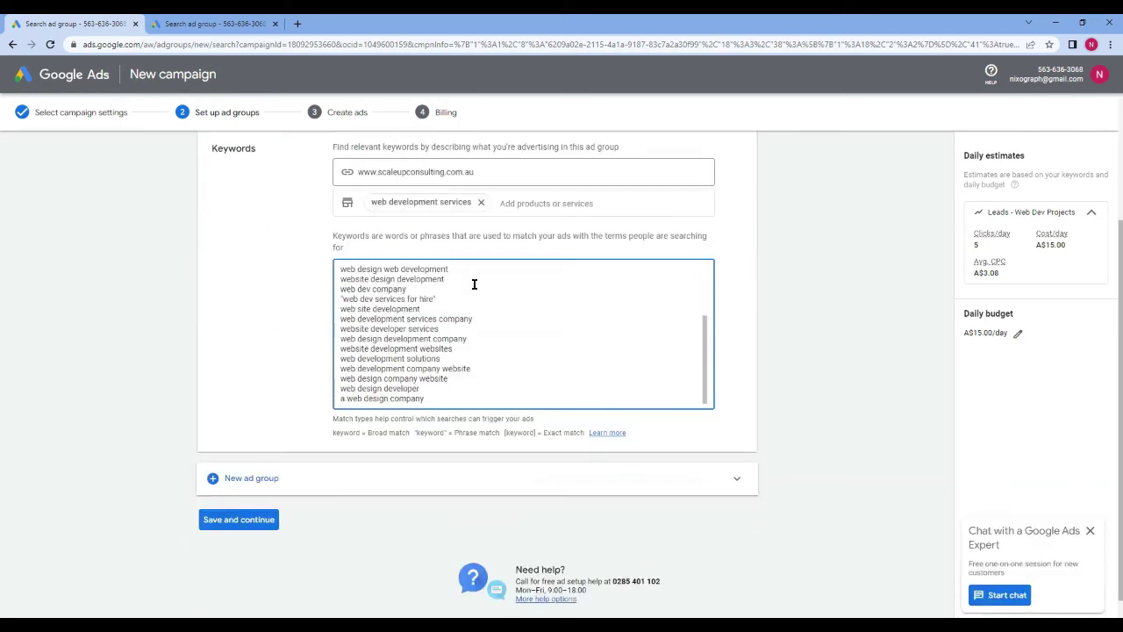
{"action": "left_click", "coordinate": [271, 520]}
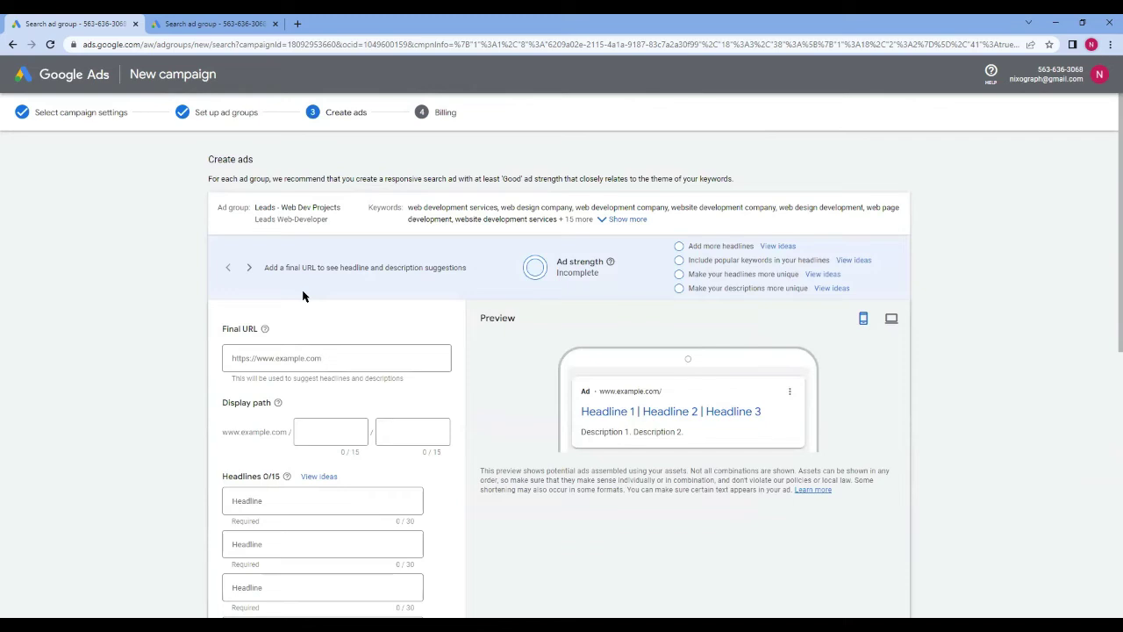
{"action": "scroll", "coordinate": [303, 297], "scroll_direction": "down", "scroll_amount": 2}
{"action": "scroll", "coordinate": [302, 297], "scroll_direction": "down", "scroll_amount": 1}
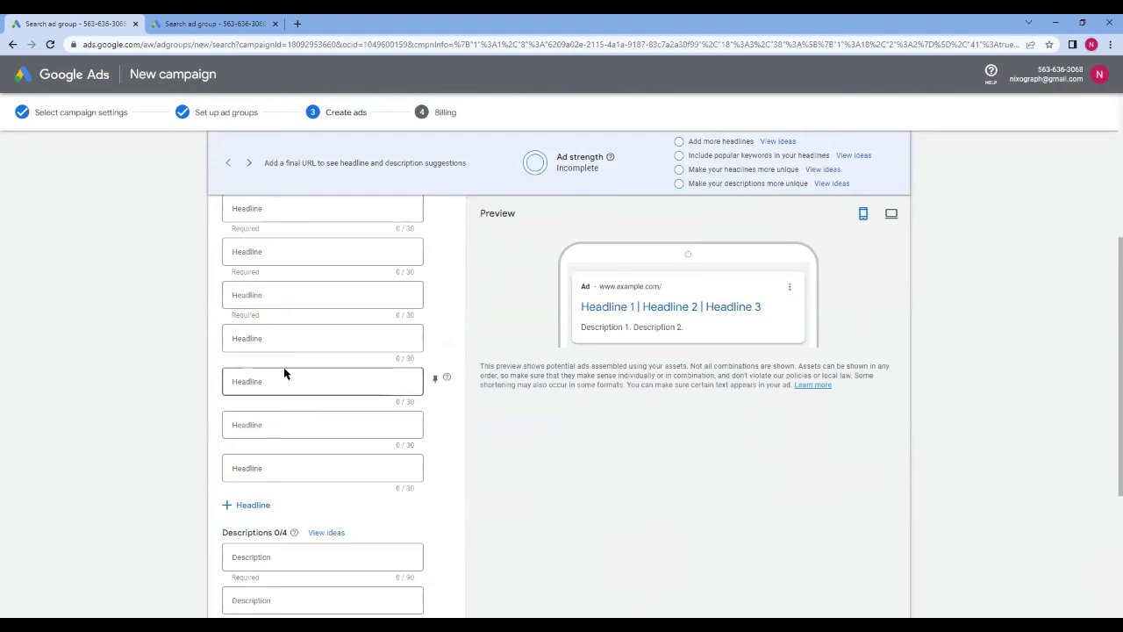
{"action": "scroll", "coordinate": [336, 374], "scroll_direction": "up", "scroll_amount": 2}
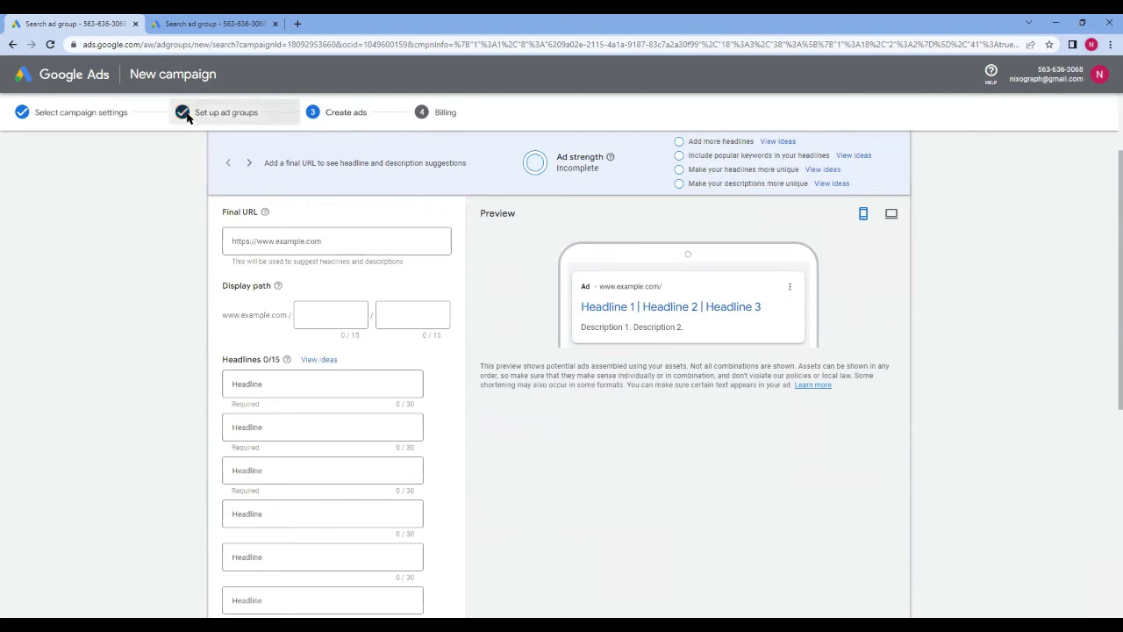
{"action": "scroll", "coordinate": [378, 303], "scroll_direction": "up", "scroll_amount": 1}
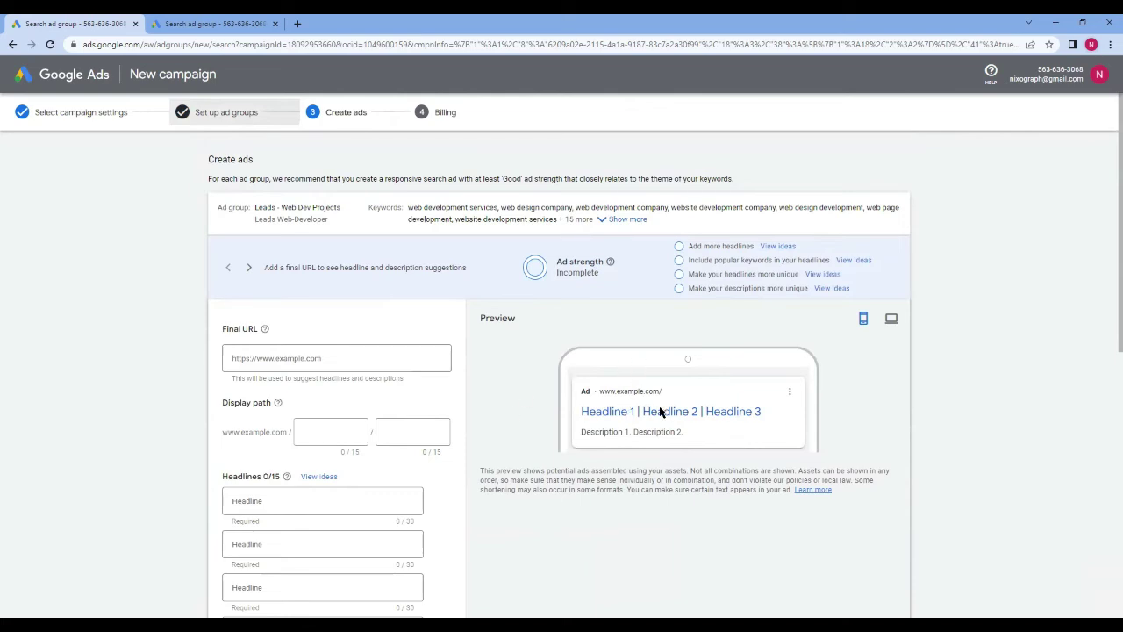
- Set the ad's final URL to the copied scaleupconsulting.com.au page address beginning with /best-app-develop
{"action": "scroll", "coordinate": [661, 411], "scroll_direction": "down", "scroll_amount": 1}
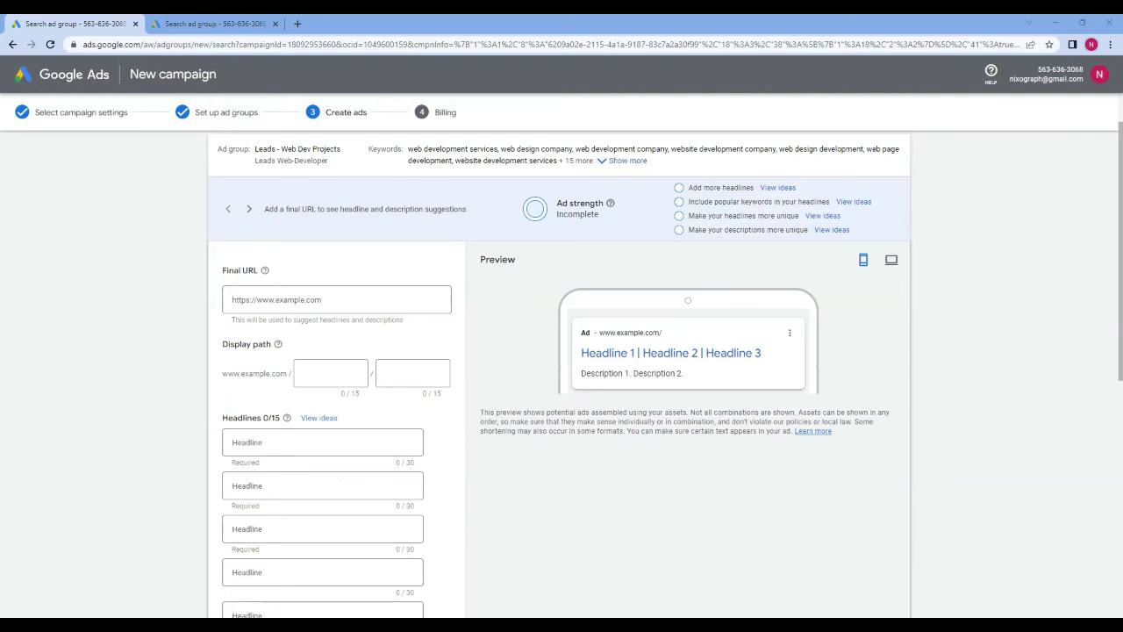
{"action": "left_click", "coordinate": [274, 301]}
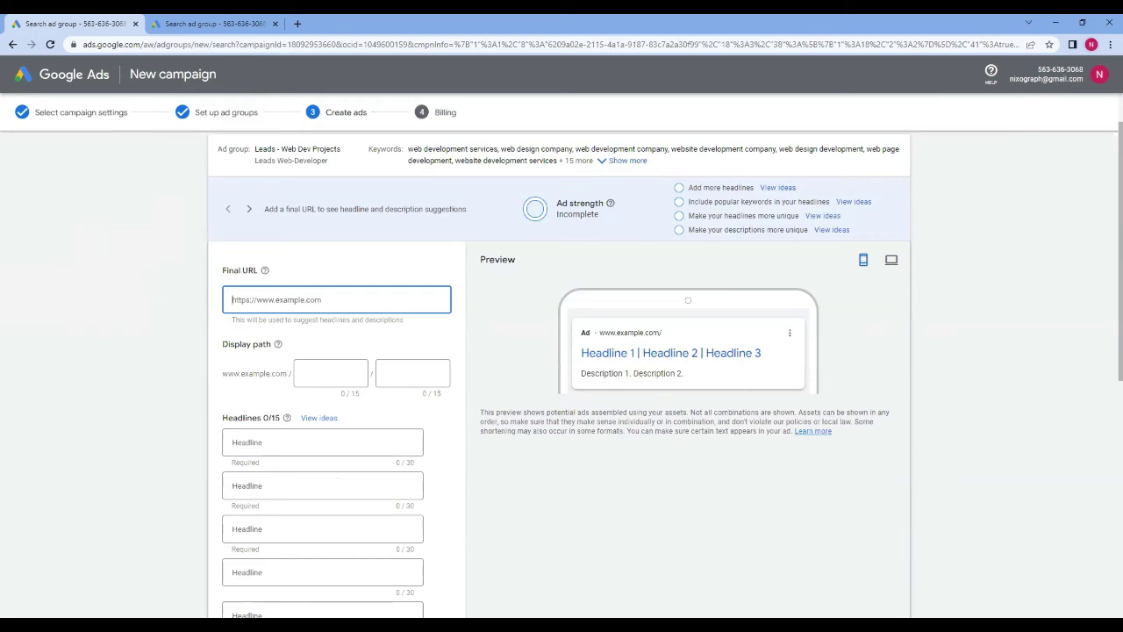
{"action": "type", "text": "be"}
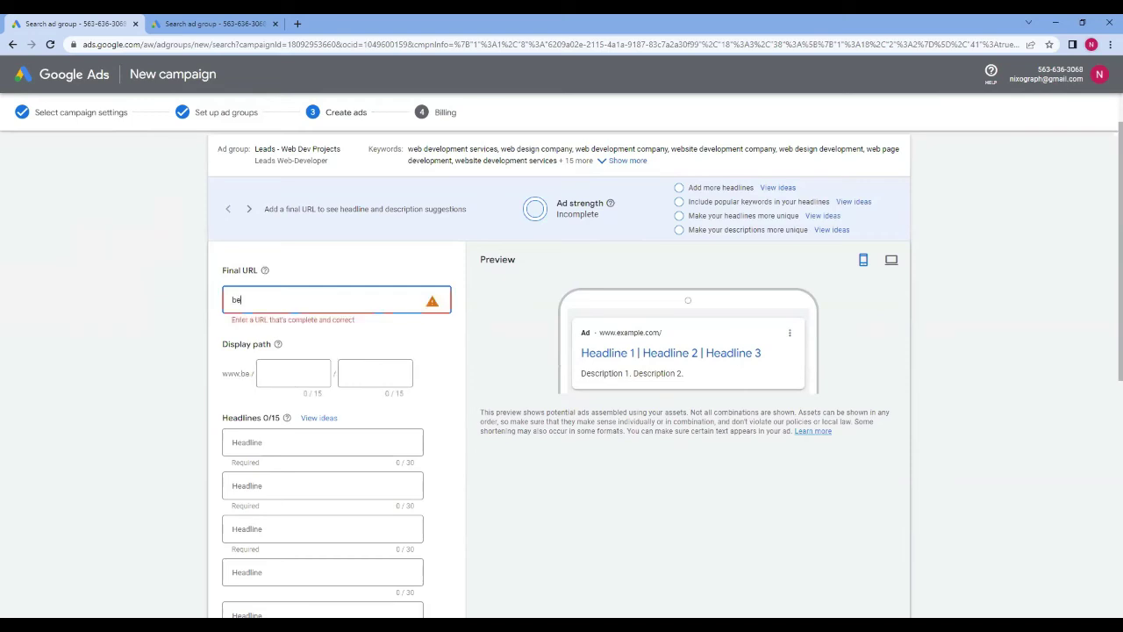
{"action": "key", "text": "alt+Tab"}
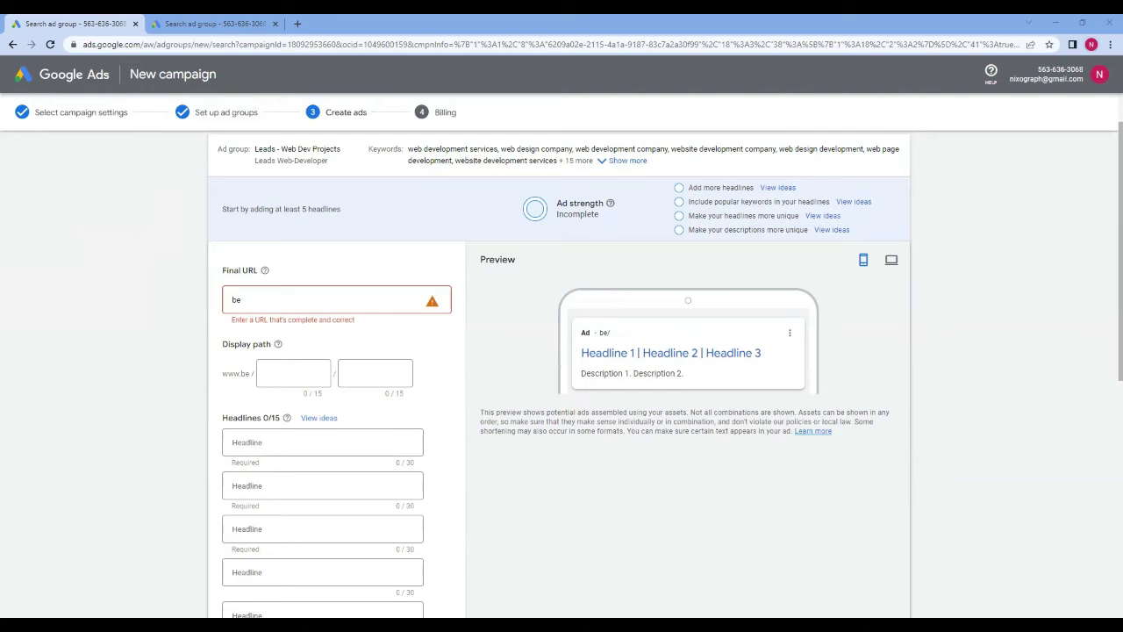
{"action": "left_click_drag", "start_coordinate": [268, 296], "coordinate": [124, 301]}
{"action": "key", "text": "ctrl+v"}
- Fill in the two display path parts with "best-developers" and "for-hire"
{"action": "scroll", "coordinate": [390, 354], "scroll_direction": "down", "scroll_amount": 2}
{"action": "left_click", "coordinate": [272, 270]}
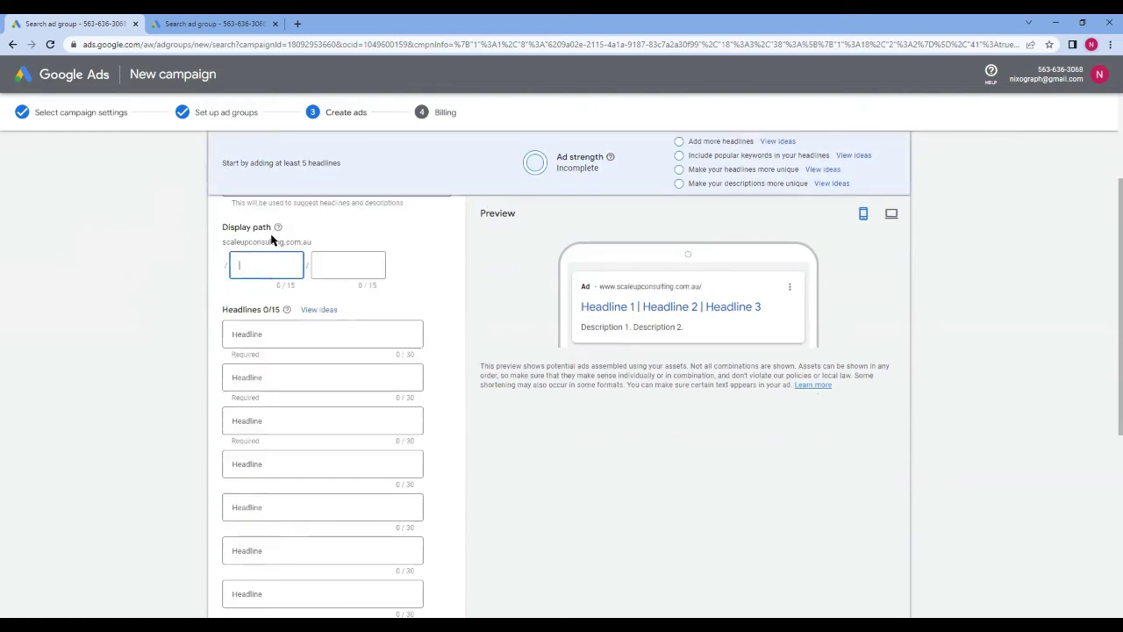
{"action": "type", "text": "best"}
{"action": "key", "text": "BackSpace"}
{"action": "key", "text": "BackSpace"}
{"action": "key", "text": "BackSpace"}
{"action": "key", "text": "BackSpace"}
{"action": "type", "text": "best -developers"}
{"action": "left_click", "coordinate": [337, 271]}
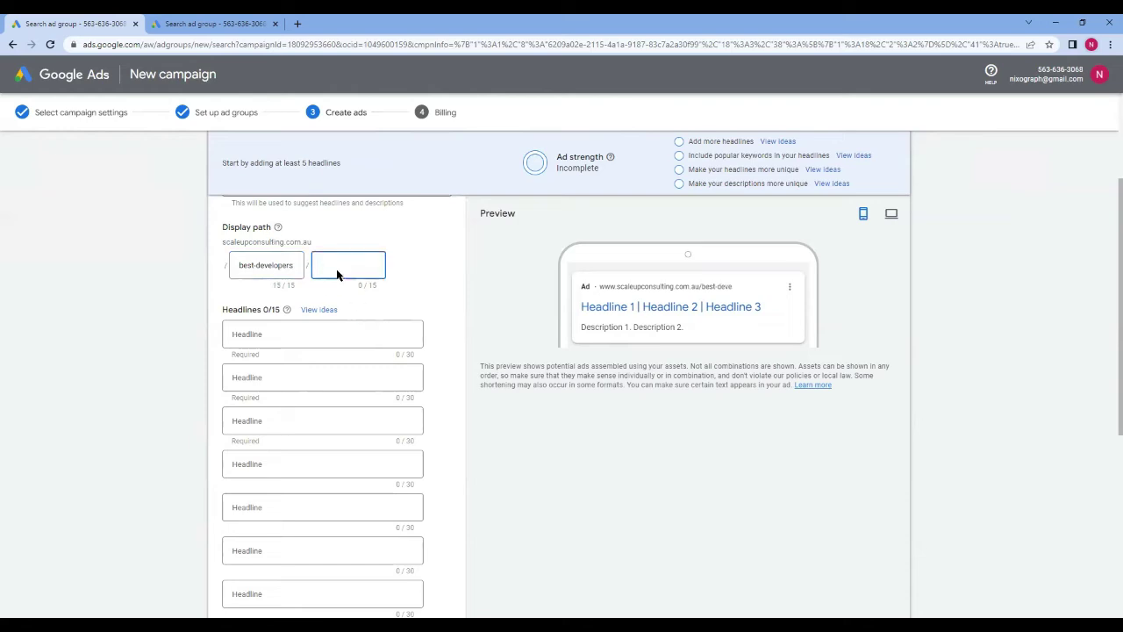
{"action": "type", "text": "or-hire"}
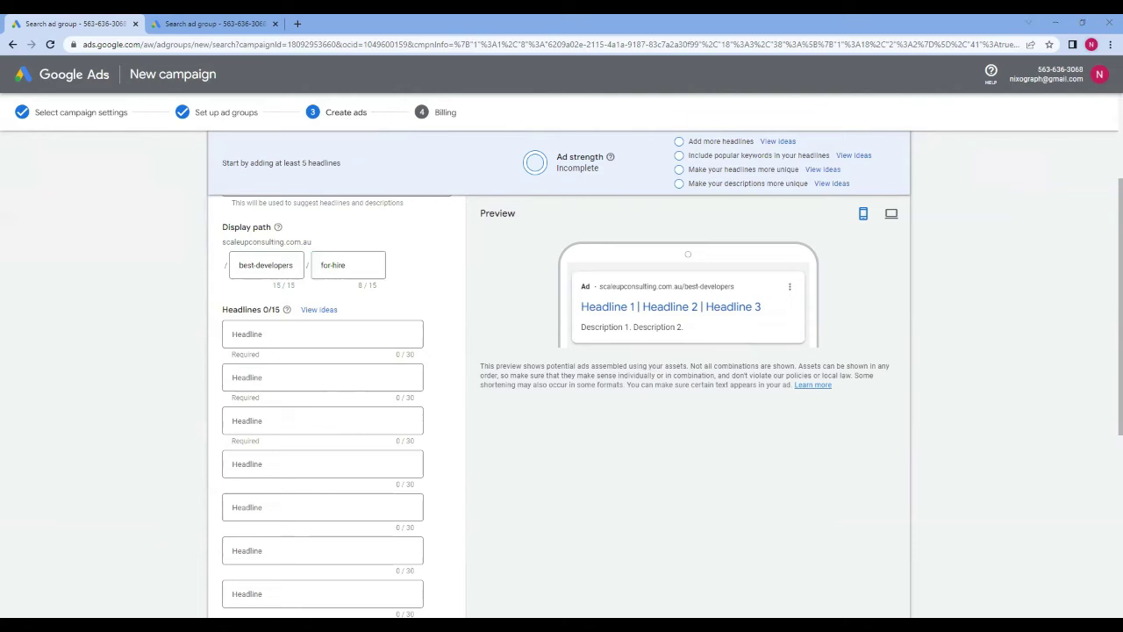
- Browse the headline ideas and add the suggestions Client-Approved, Book A Free Consultation, Scaleup Consulting and Web Development as headlines
{"action": "left_click", "coordinate": [777, 142]}
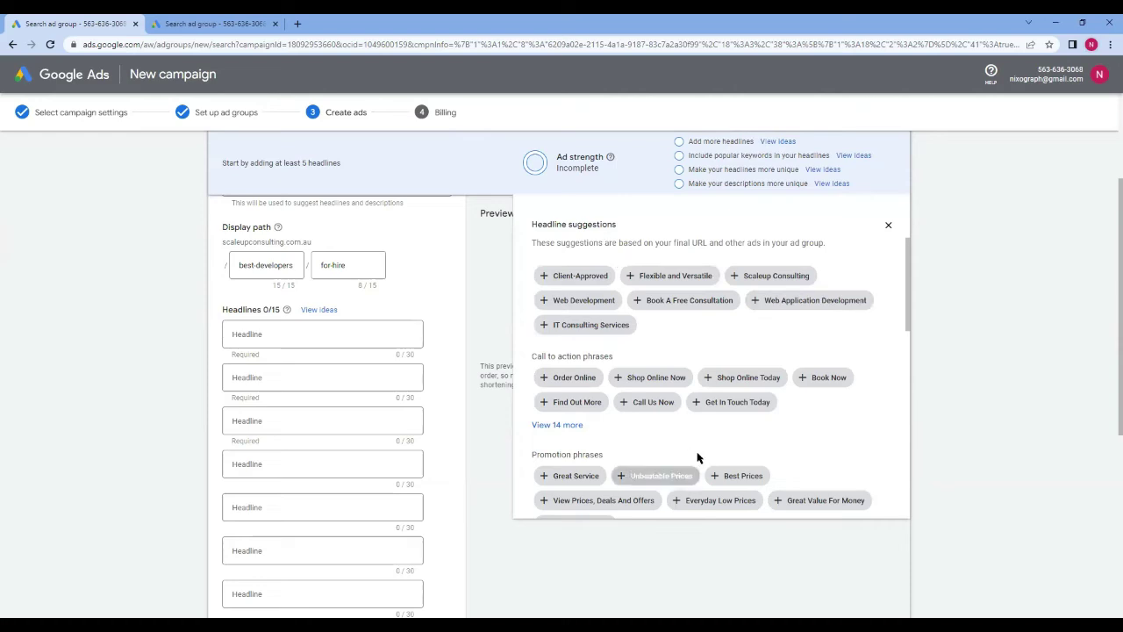
{"action": "scroll", "coordinate": [764, 406], "scroll_direction": "down", "scroll_amount": 1}
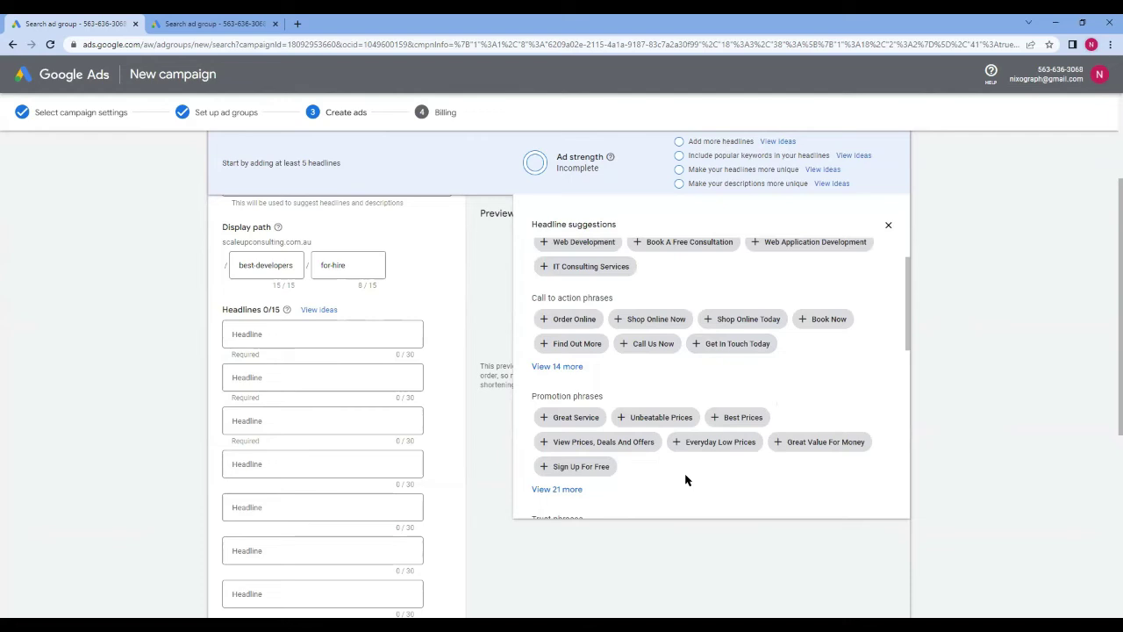
{"action": "scroll", "coordinate": [686, 479], "scroll_direction": "down", "scroll_amount": 1}
{"action": "scroll", "coordinate": [686, 478], "scroll_direction": "down", "scroll_amount": 2}
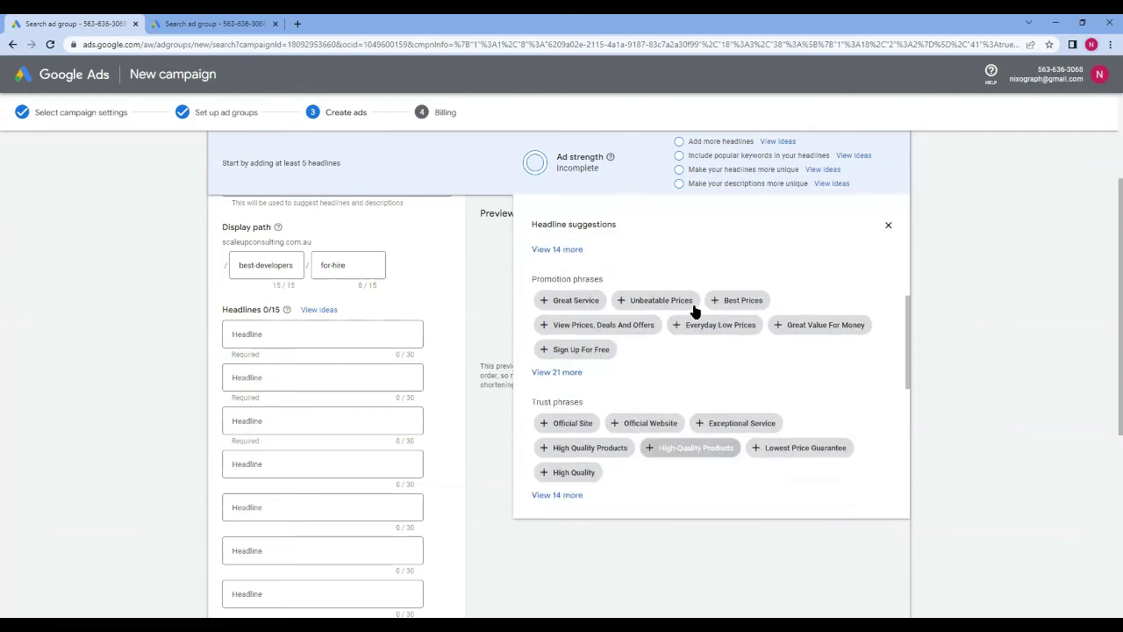
{"action": "left_click", "coordinate": [812, 328]}
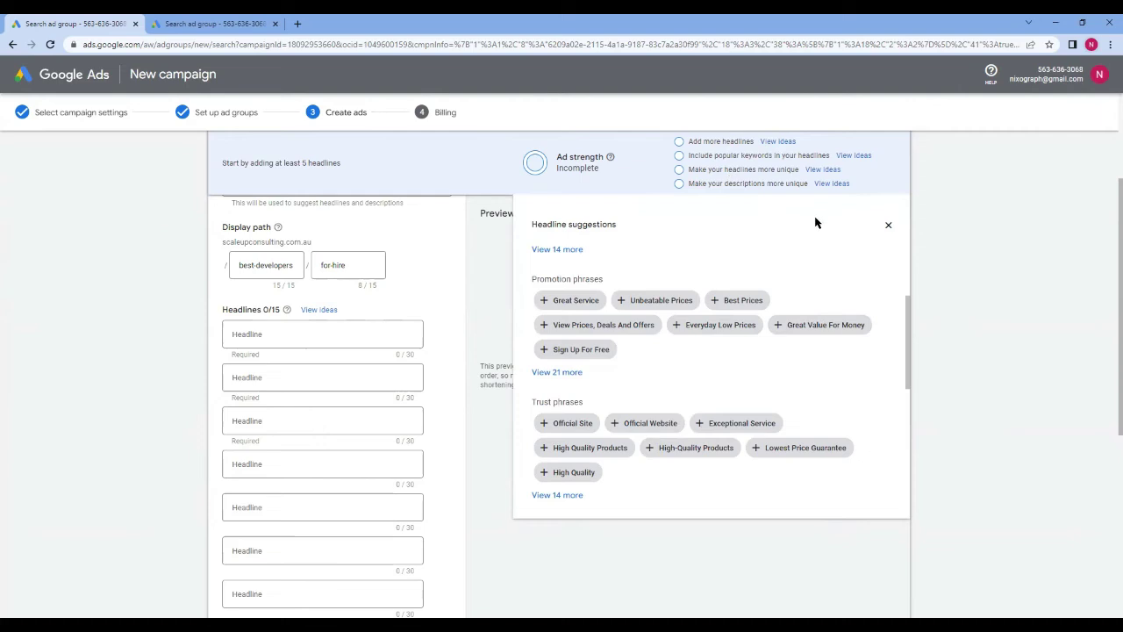
{"action": "left_click", "coordinate": [889, 227]}
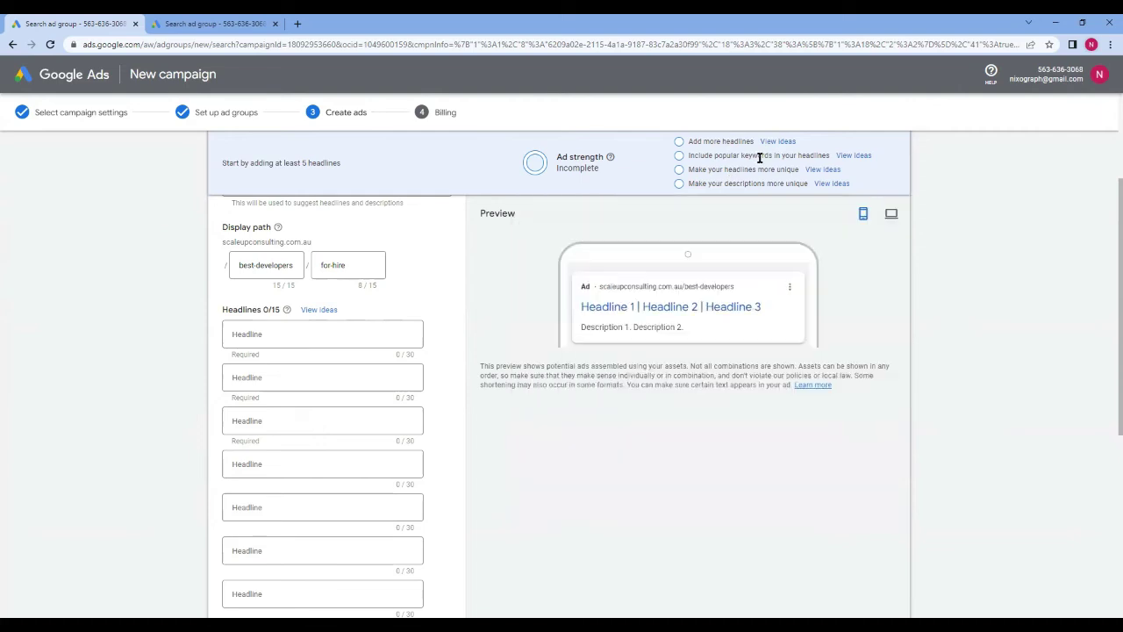
{"action": "left_click", "coordinate": [252, 348]}
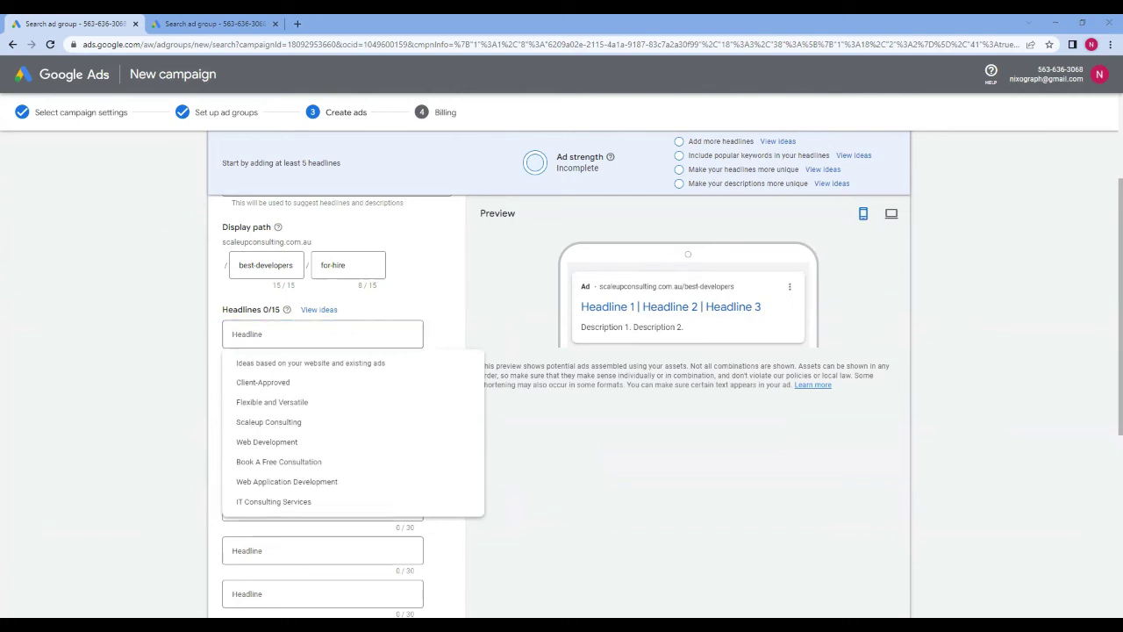
{"action": "left_click", "coordinate": [764, 142]}
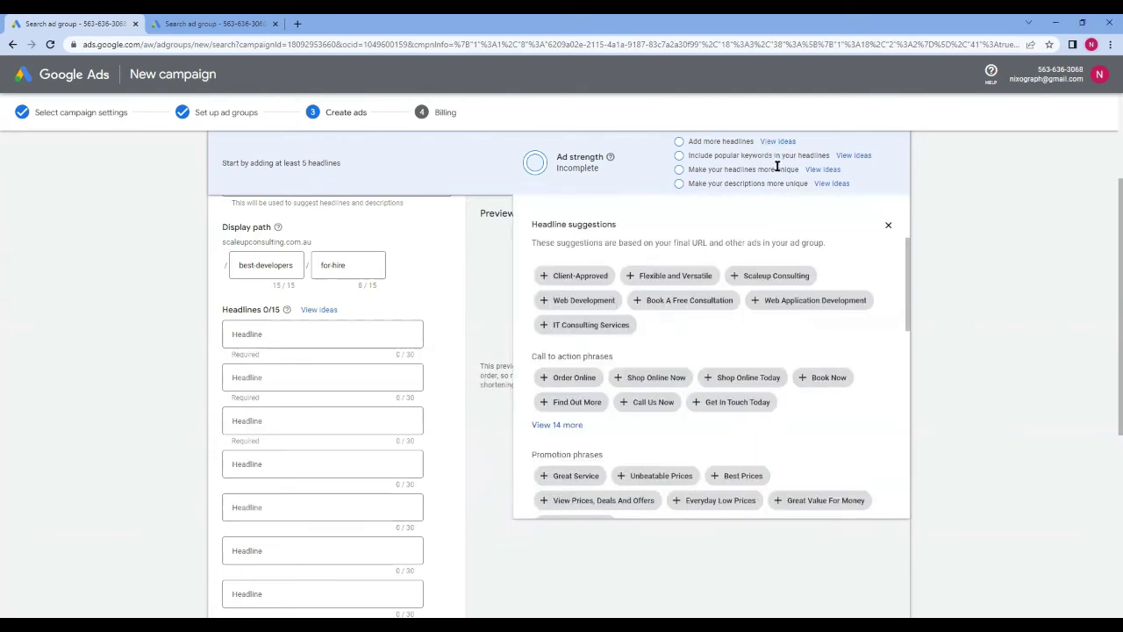
{"action": "left_click", "coordinate": [643, 302]}
{"action": "left_click", "coordinate": [666, 278]}
{"action": "left_click", "coordinate": [694, 281]}
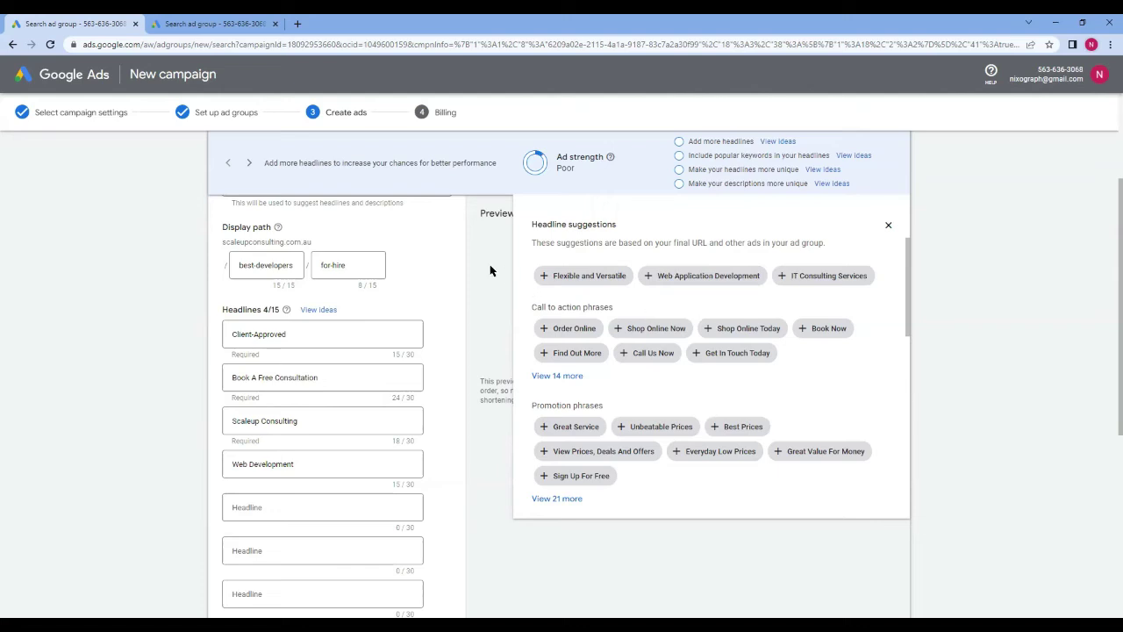
{"action": "left_click", "coordinate": [890, 227]}
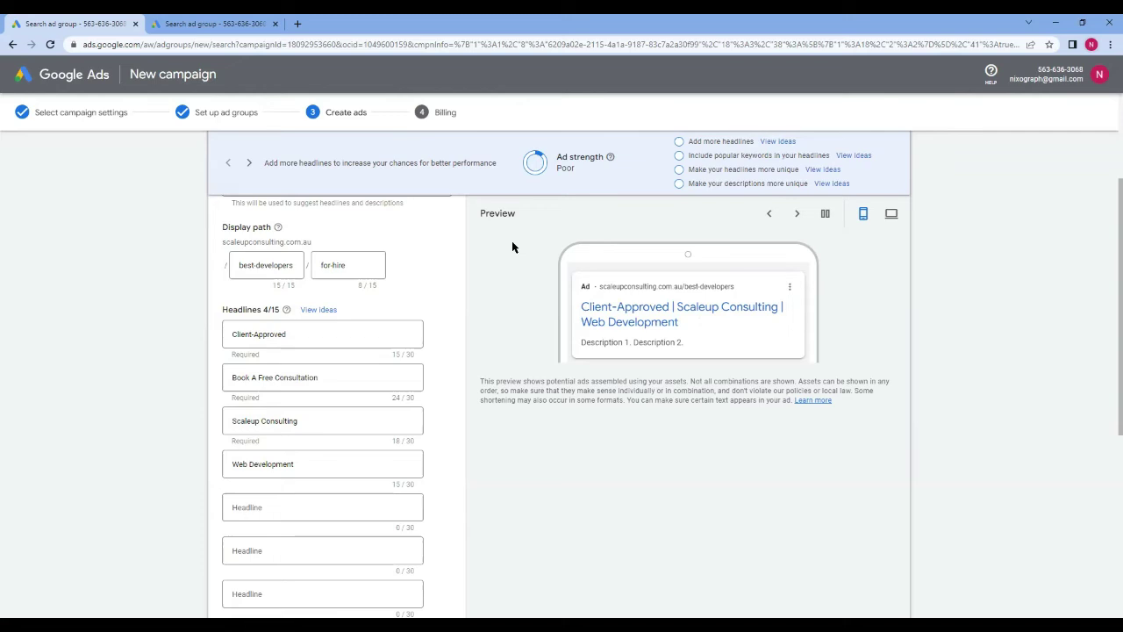
- Review the ad's URL, display path and headline fields, and check another headline combination in the ad preview
{"action": "left_click", "coordinate": [345, 381]}
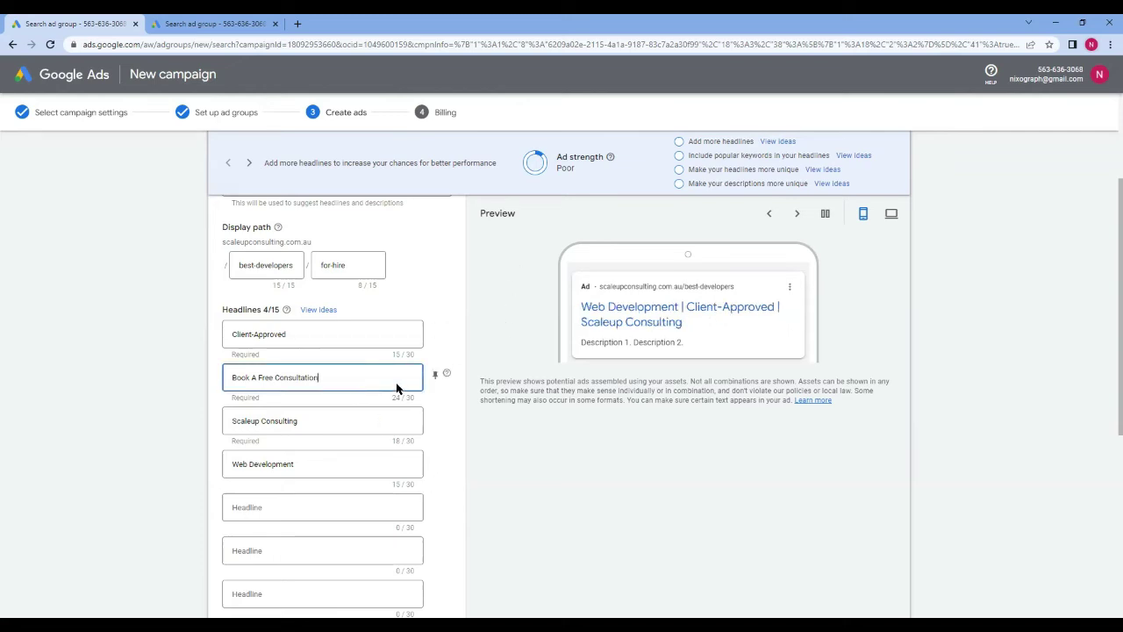
{"action": "scroll", "coordinate": [379, 388], "scroll_direction": "down", "scroll_amount": 1}
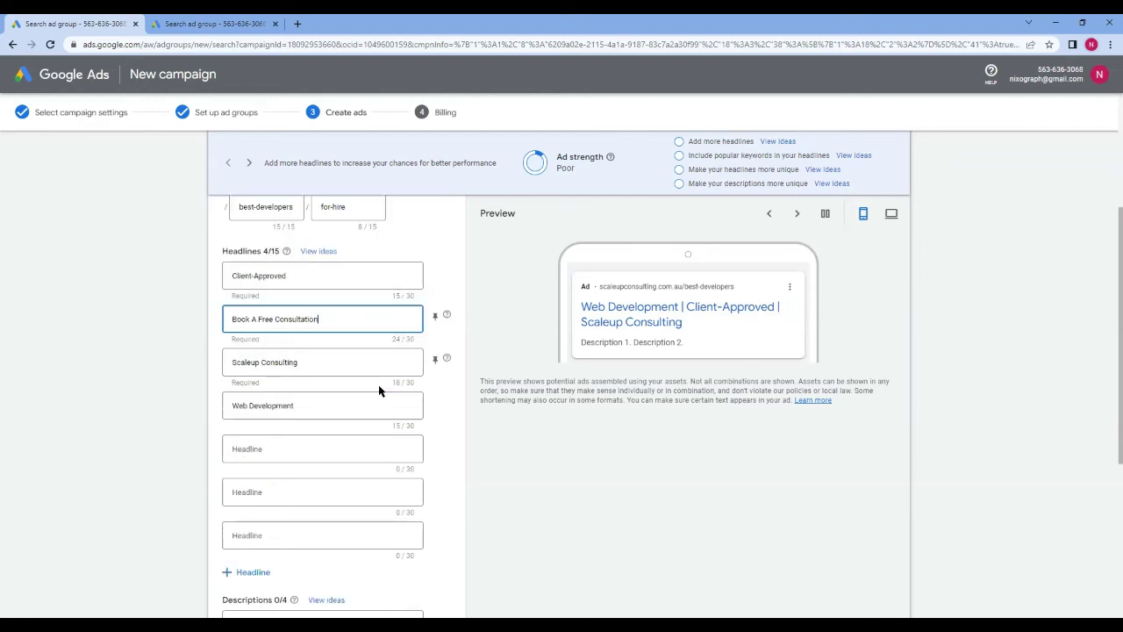
{"action": "scroll", "coordinate": [379, 391], "scroll_direction": "down", "scroll_amount": 2}
{"action": "scroll", "coordinate": [380, 390], "scroll_direction": "up", "scroll_amount": 5}
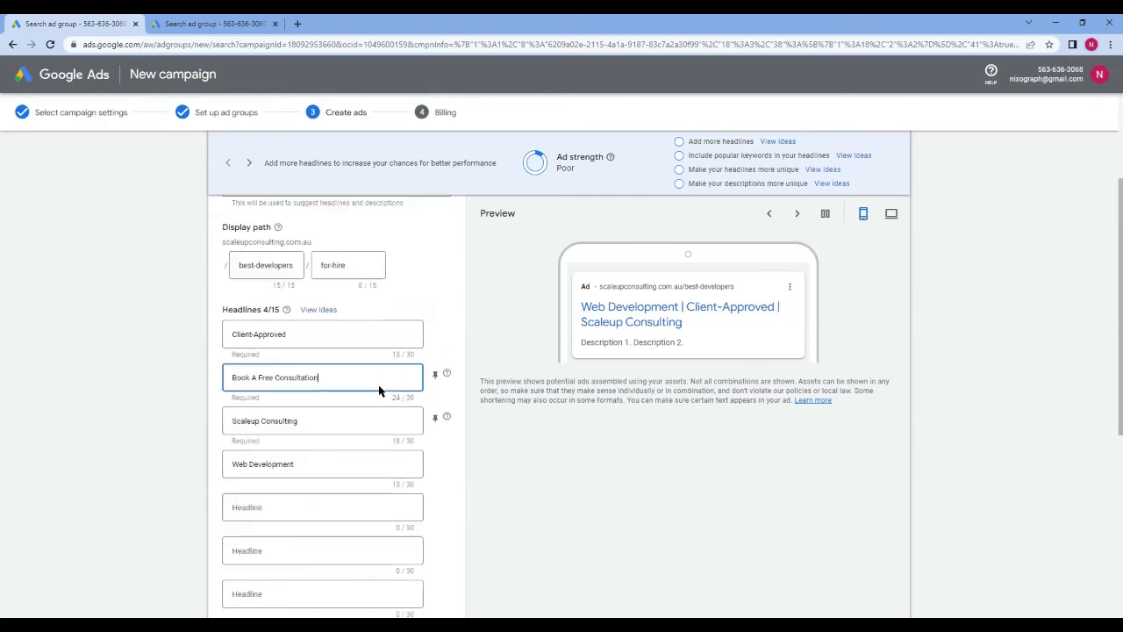
{"action": "scroll", "coordinate": [379, 391], "scroll_direction": "down", "scroll_amount": 3}
{"action": "scroll", "coordinate": [378, 385], "scroll_direction": "up", "scroll_amount": 4}
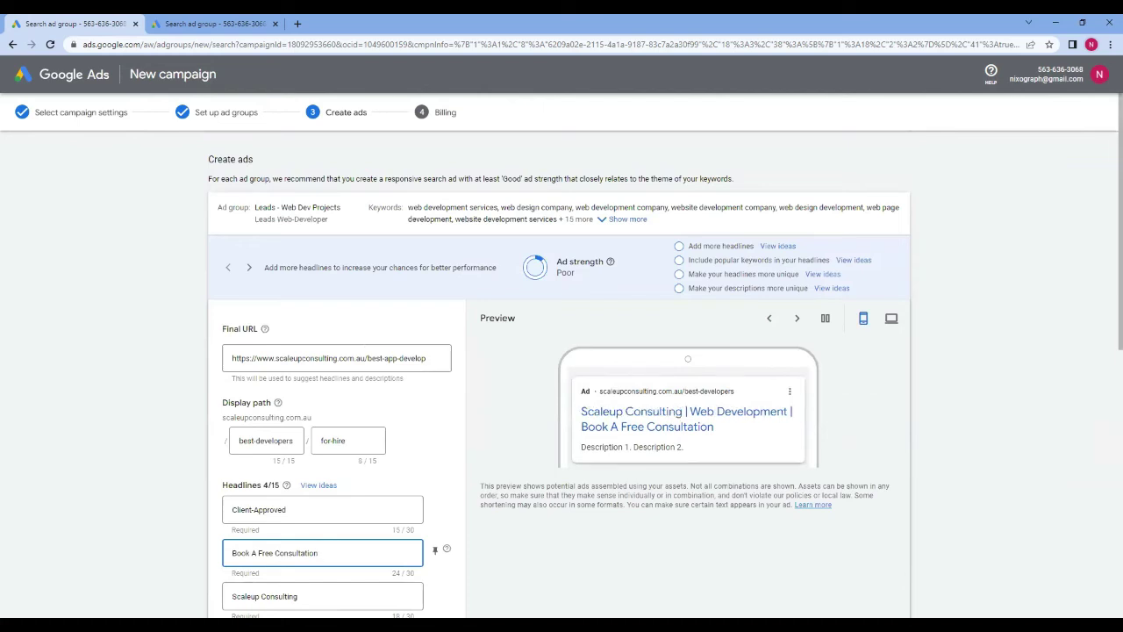
{"action": "scroll", "coordinate": [303, 374], "scroll_direction": "down", "scroll_amount": 1}
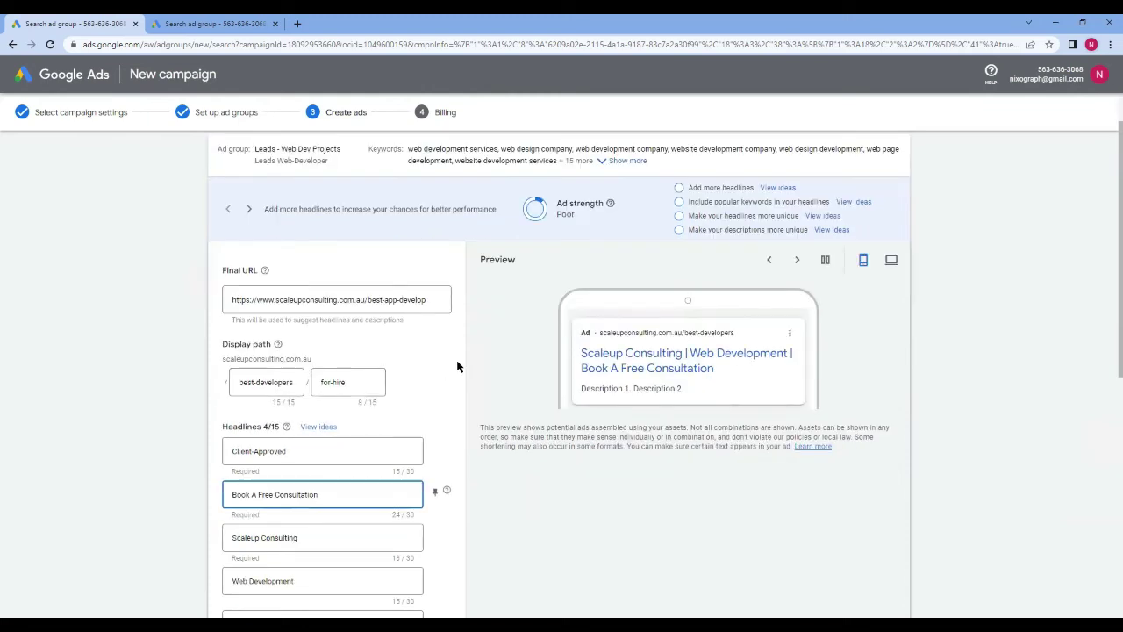
{"action": "left_click", "coordinate": [771, 262]}
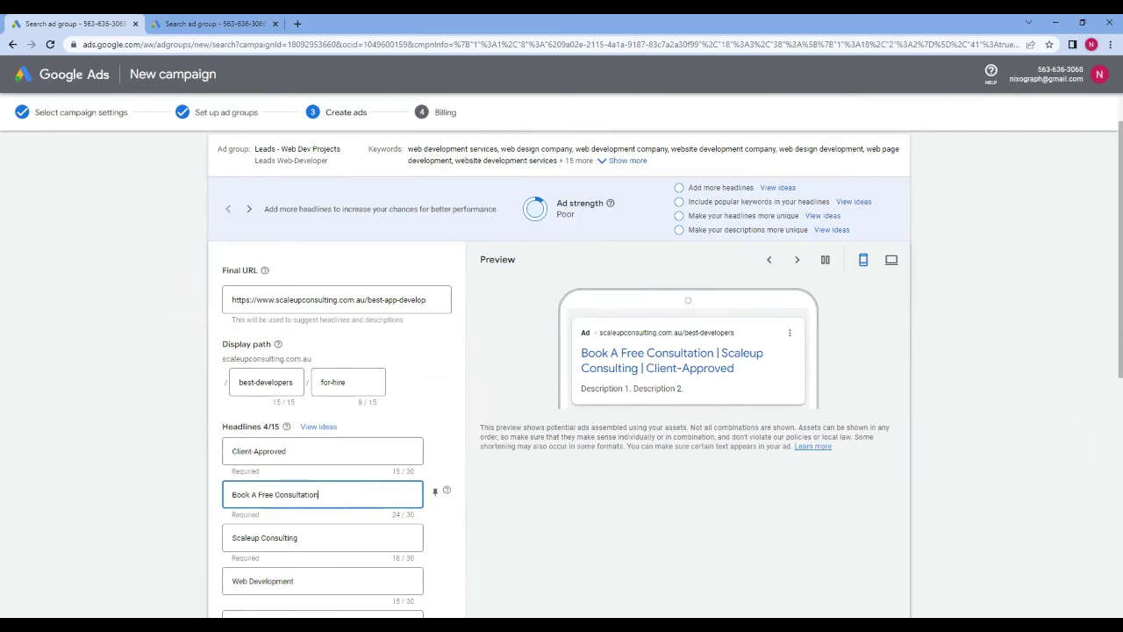
- Replace the first headline, Client-Approved, with "Book Free Consultation"
{"action": "left_click", "coordinate": [313, 450]}
{"action": "scroll", "coordinate": [392, 437], "scroll_direction": "down", "scroll_amount": 1}
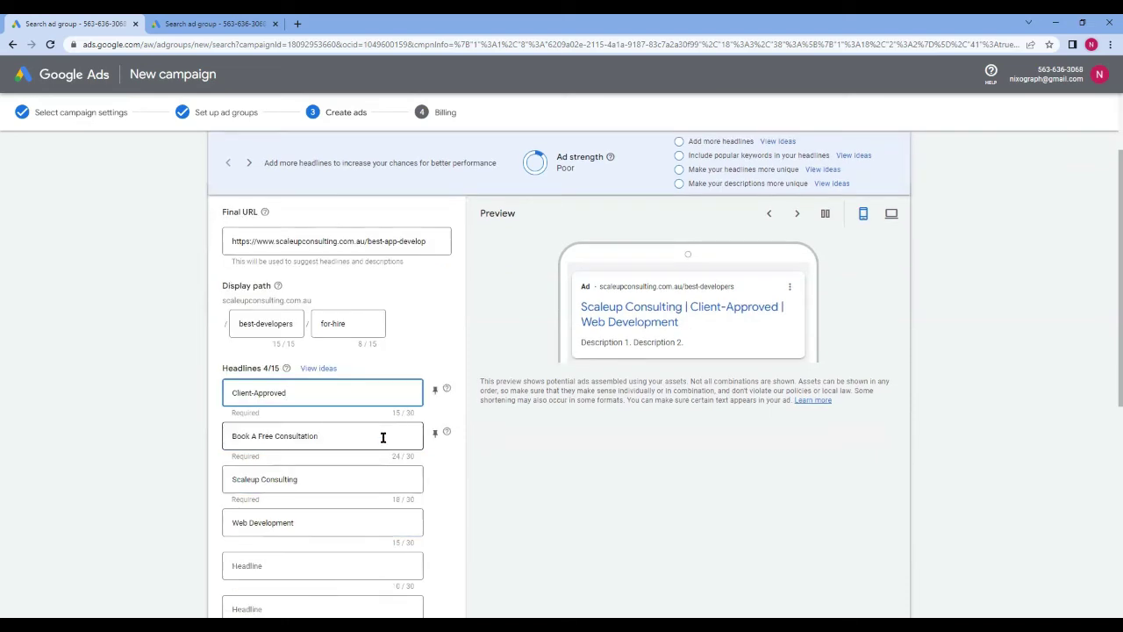
{"action": "left_click_drag", "start_coordinate": [313, 398], "coordinate": [184, 395]}
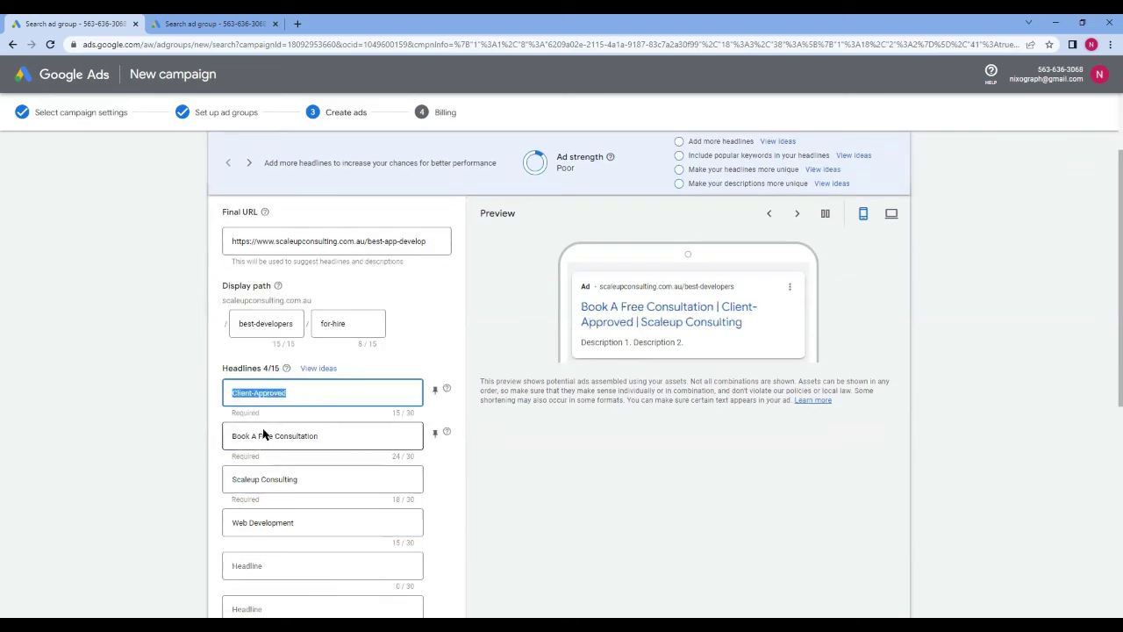
{"action": "key", "text": "BackSpace"}
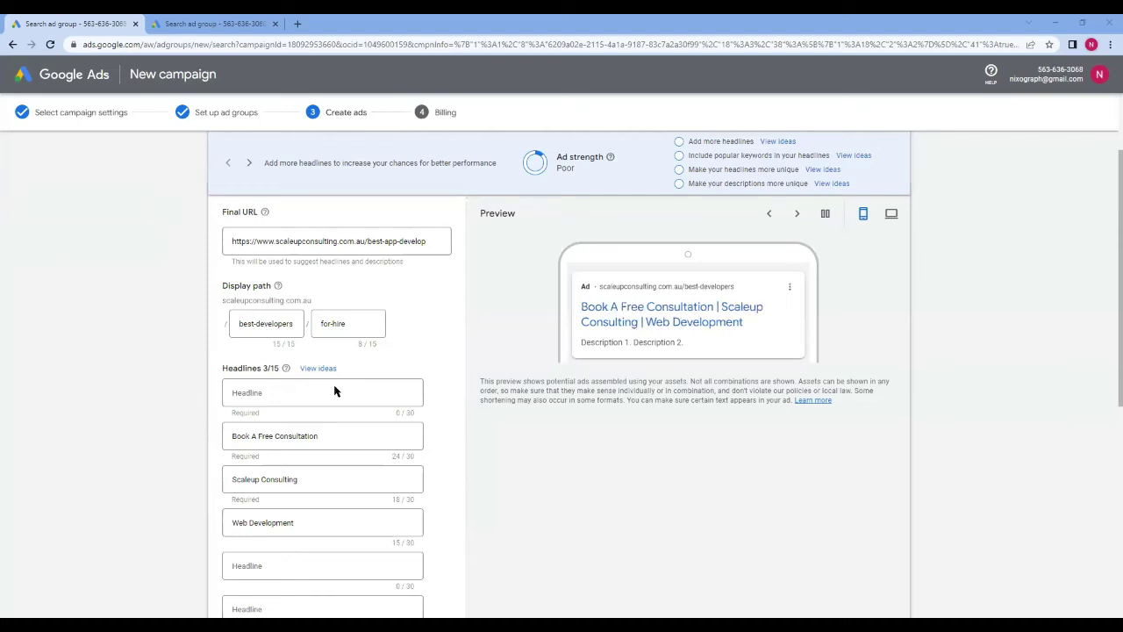
{"action": "left_click", "coordinate": [285, 392]}
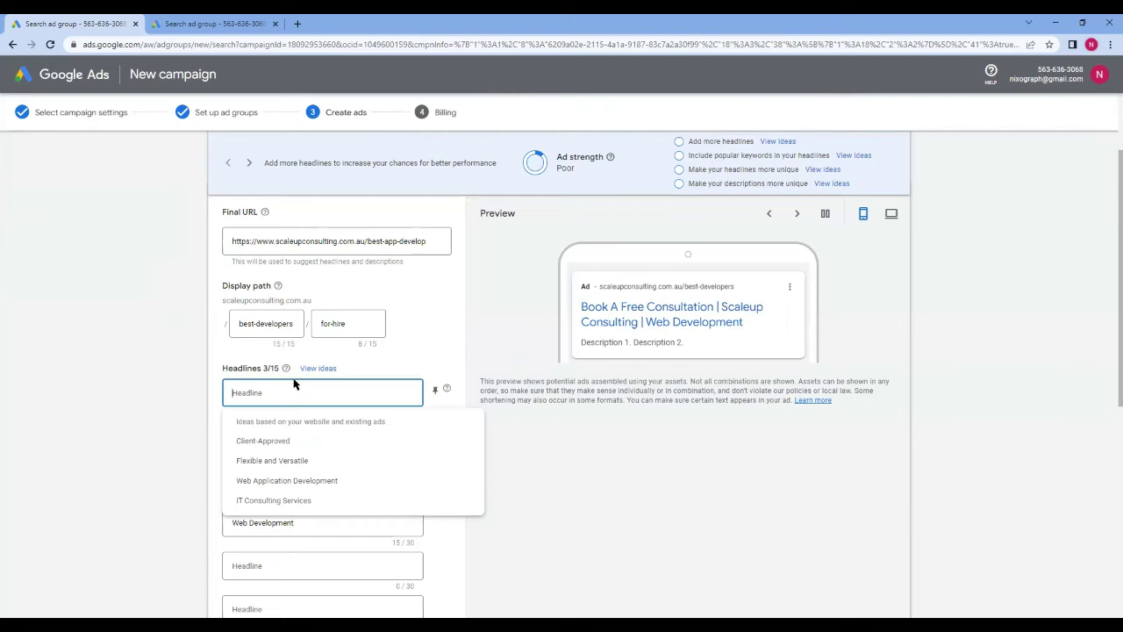
{"action": "type", "text": "Boo"}
{"action": "type", "text": "k"}
{"action": "type", "text": " a"}
{"action": "type", "text": " Free C"}
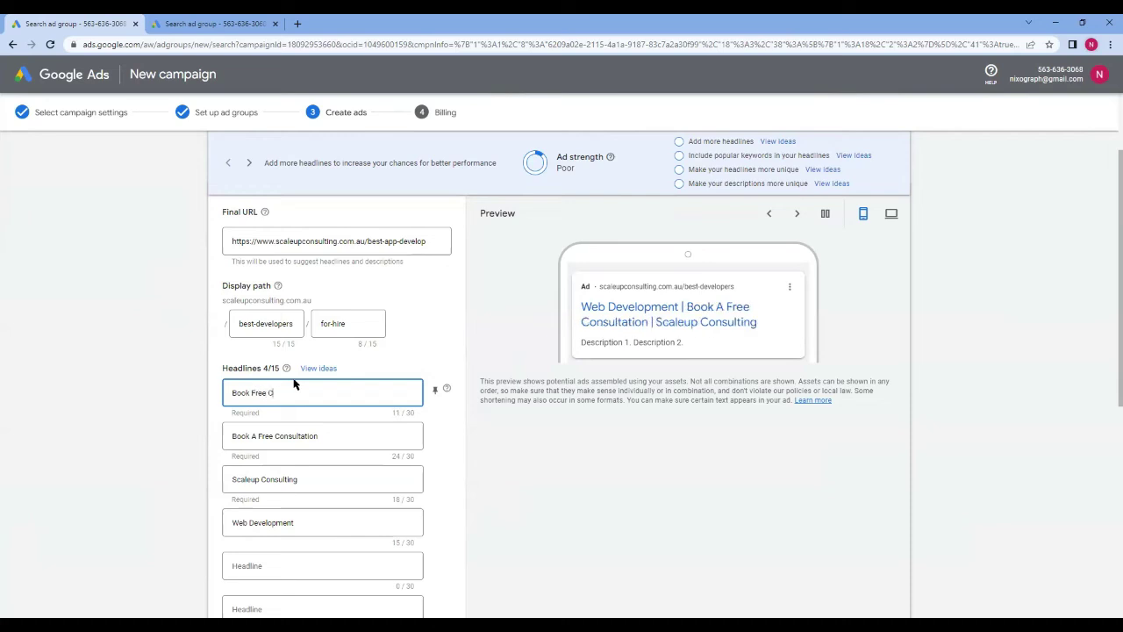
{"action": "type", "text": "onsultation"}
- Replace the second headline with "Rate Starts at $50.00"
{"action": "left_click_drag", "start_coordinate": [333, 443], "coordinate": [174, 433]}
{"action": "type", "text": "R"}
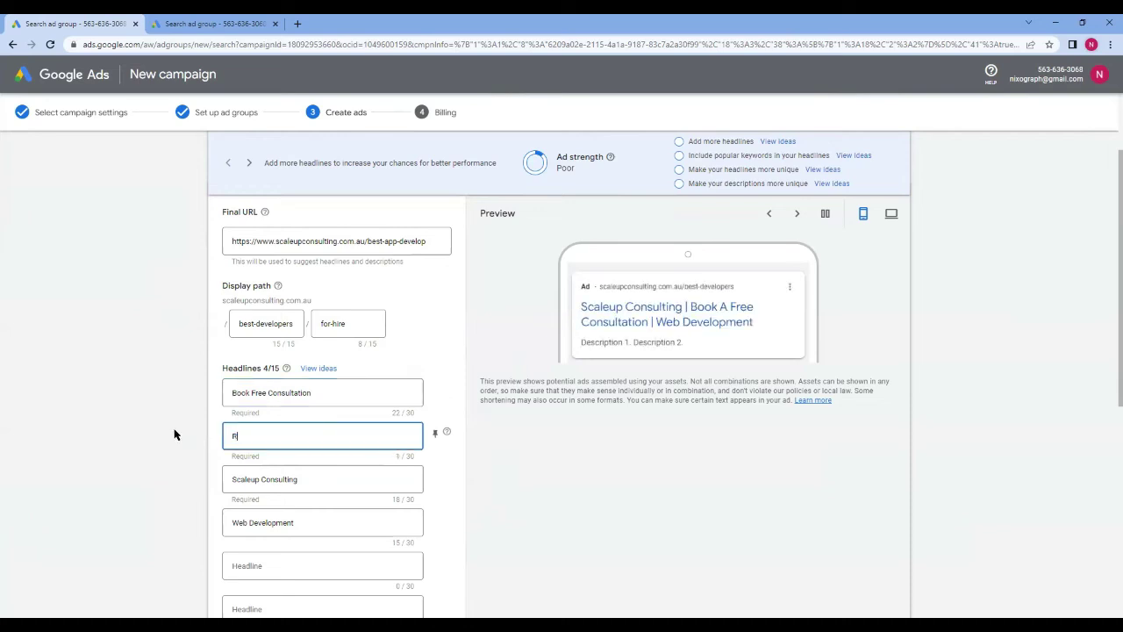
{"action": "type", "text": "ate Starts at"}
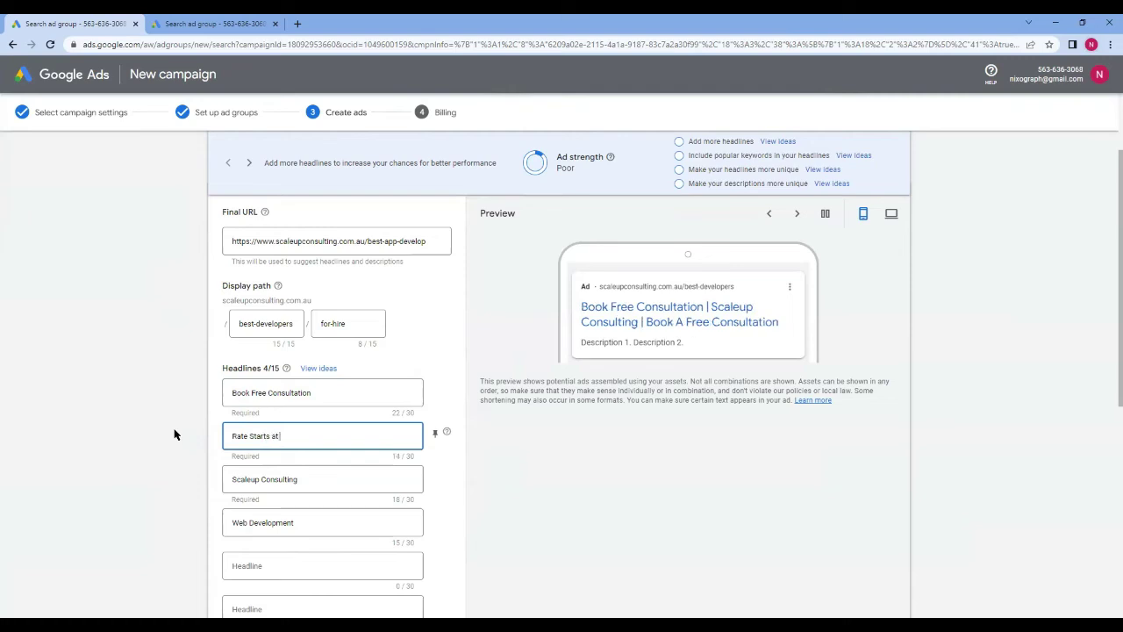
{"action": "scroll", "coordinate": [301, 436], "scroll_direction": "down", "scroll_amount": 1}
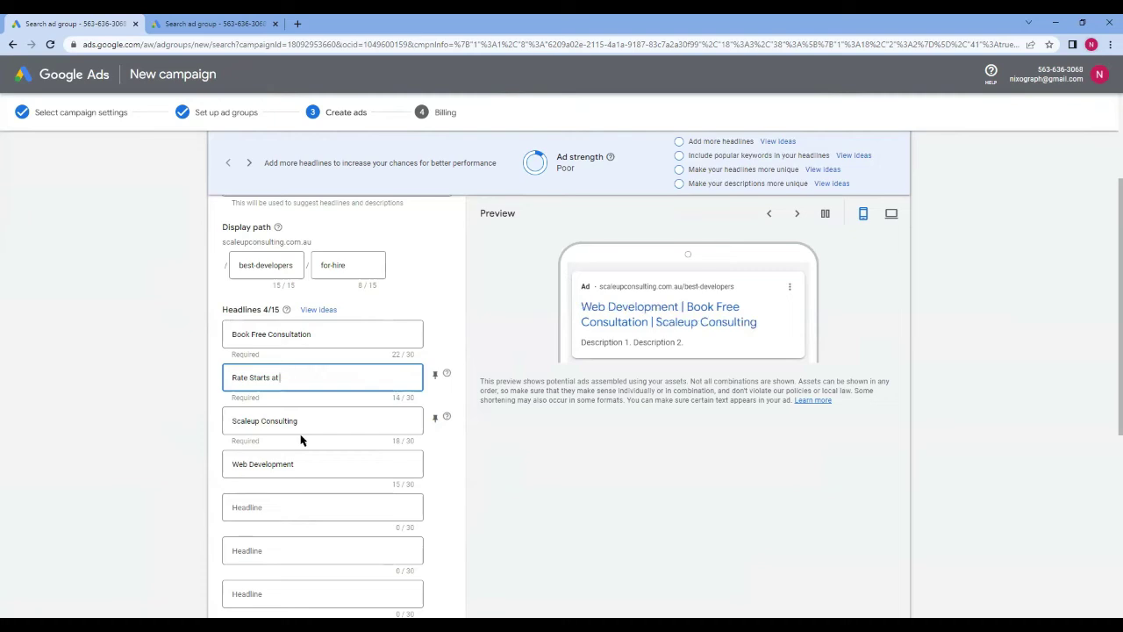
{"action": "type", "text": "$50.00"}
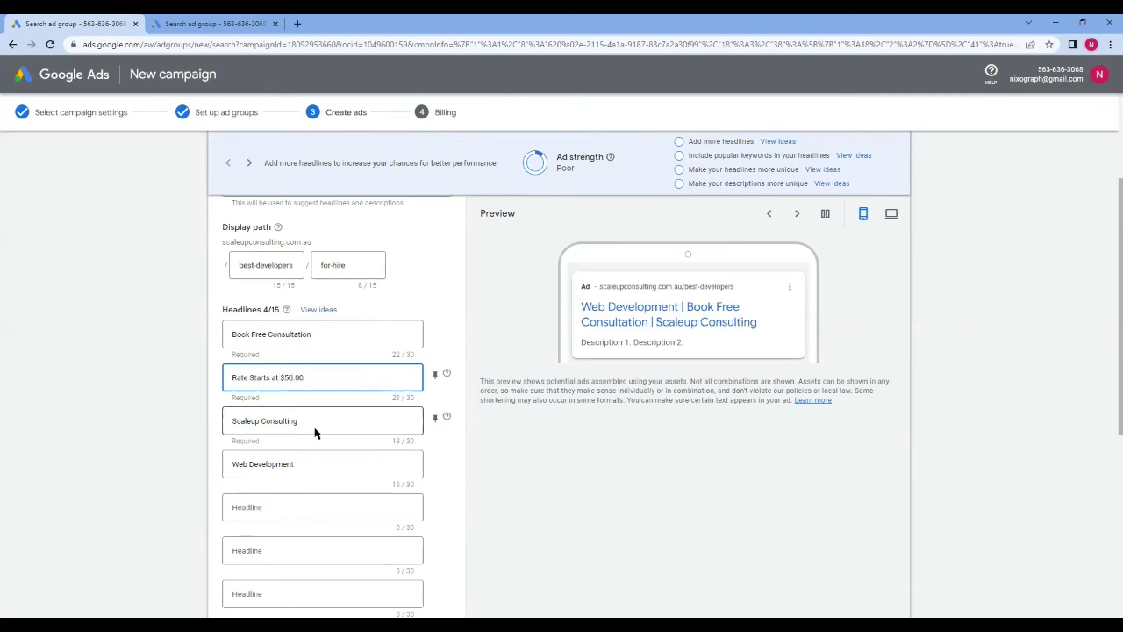
- Replace the third headline, Scaleup Consulting, with "Let's Scale Together"
{"action": "left_click", "coordinate": [328, 424]}
{"action": "left_click_drag", "start_coordinate": [329, 424], "coordinate": [120, 424]}
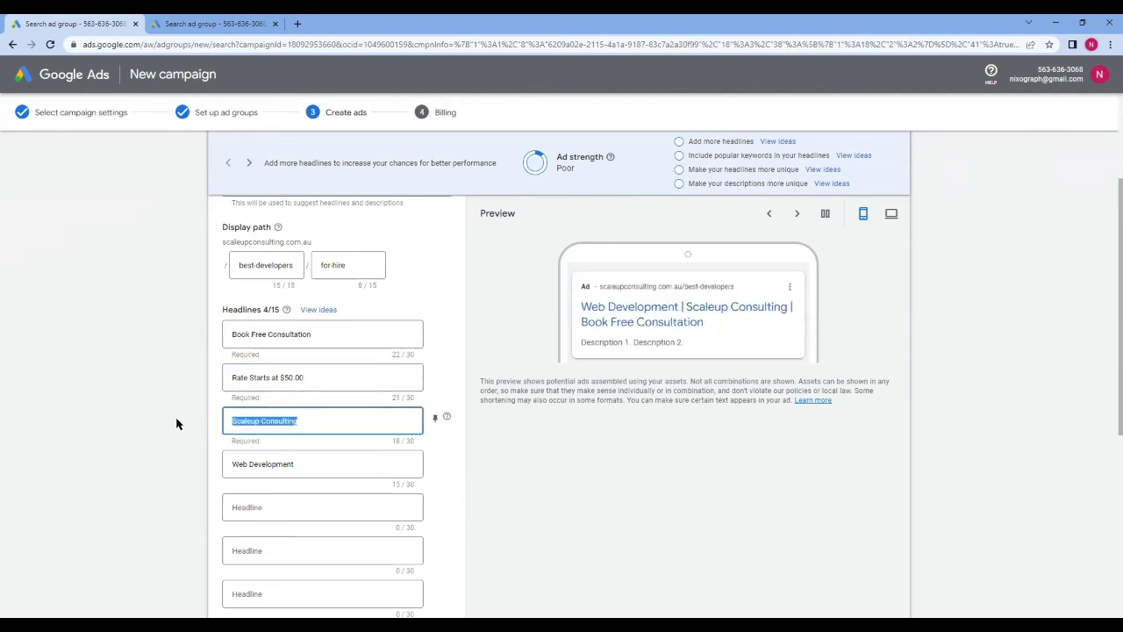
{"action": "type", "text": "Let's Scale"}
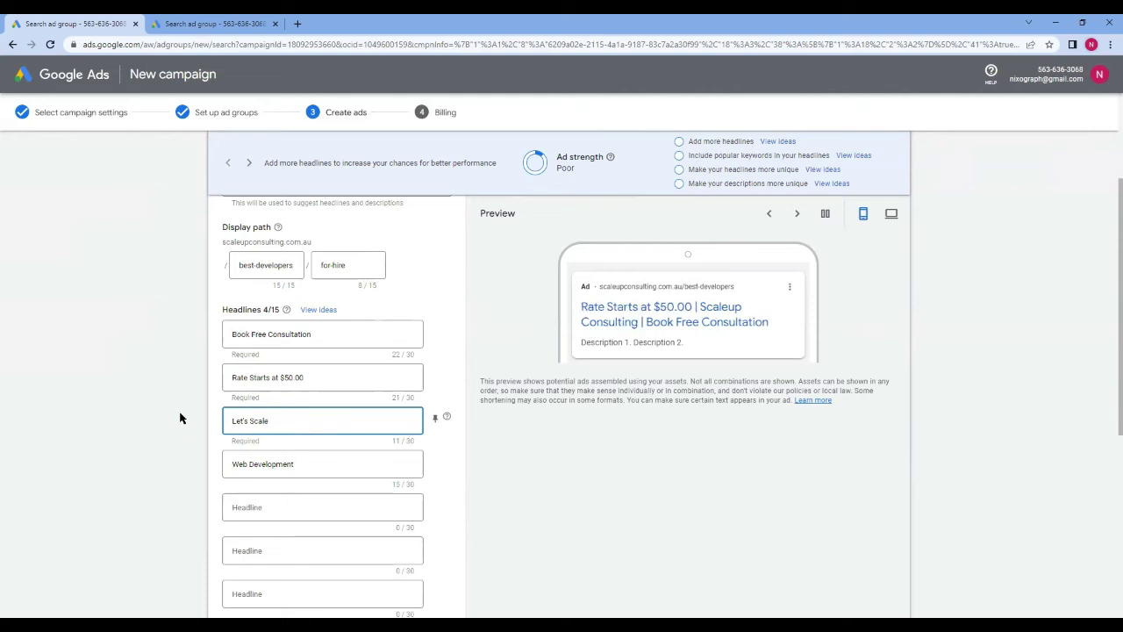
{"action": "type", "text": " Together"}
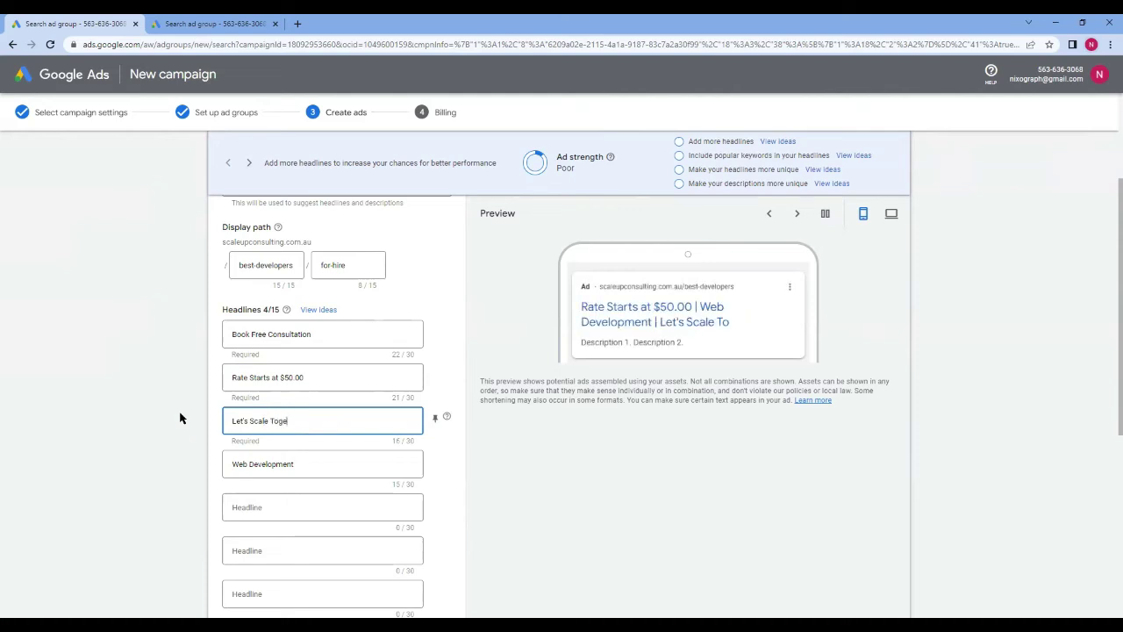
{"action": "left_click", "coordinate": [312, 507]}
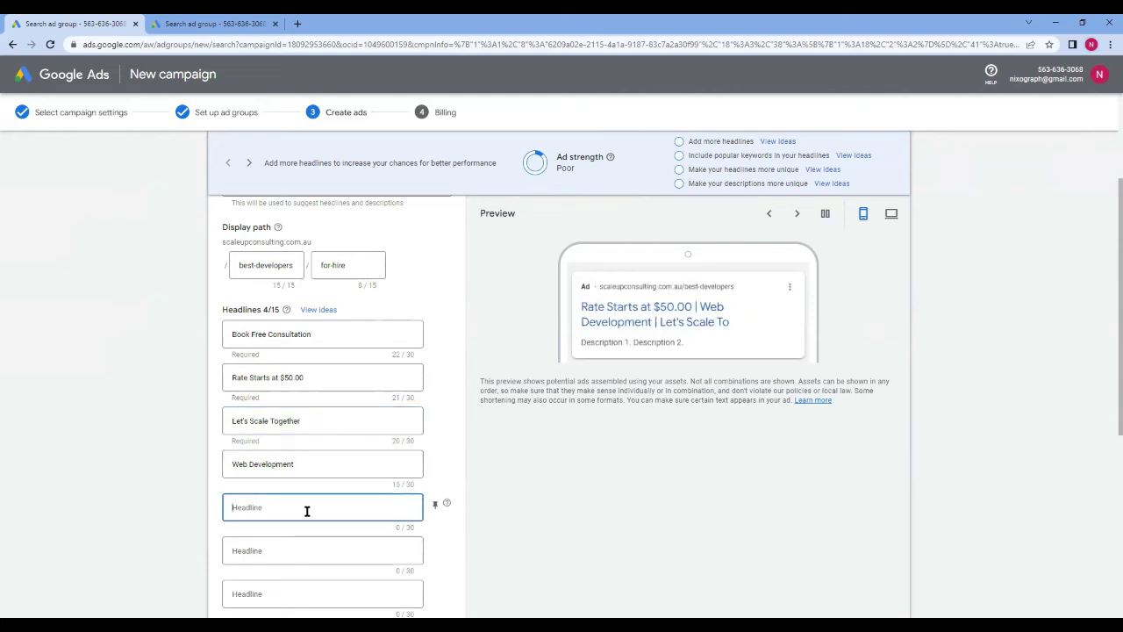
- Enter "Custom IT Solutions" as the fifth headline of the responsive search ad
{"action": "type", "text": "Custom ("}
{"action": "type", "text": "T SO"}
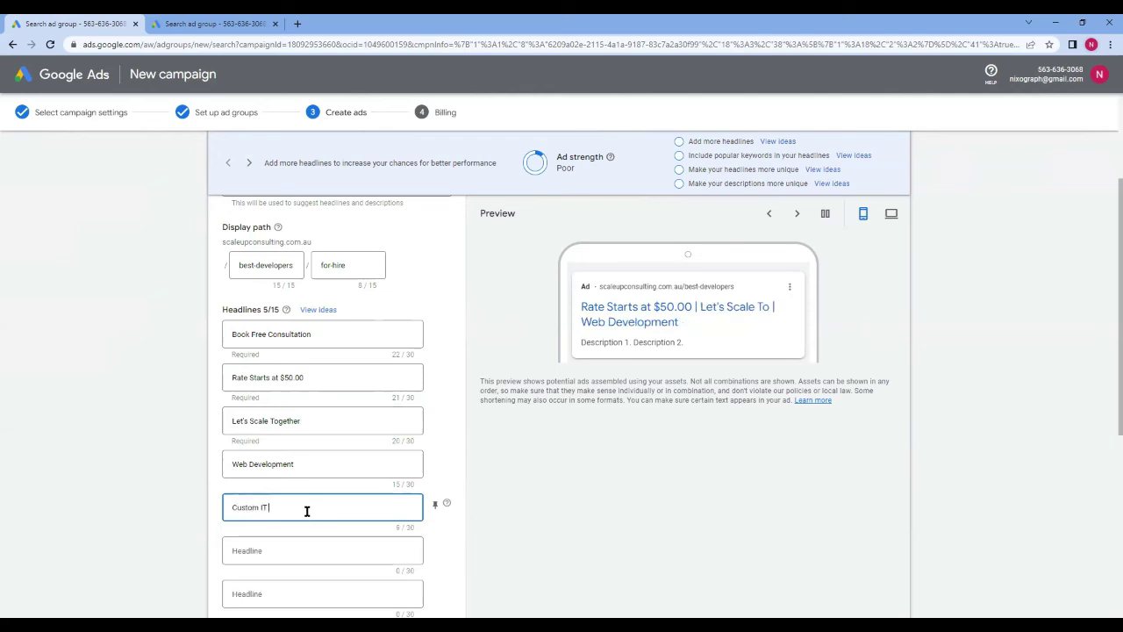
{"action": "key", "text": "BackSpace"}
{"action": "type", "text": "olutions"}
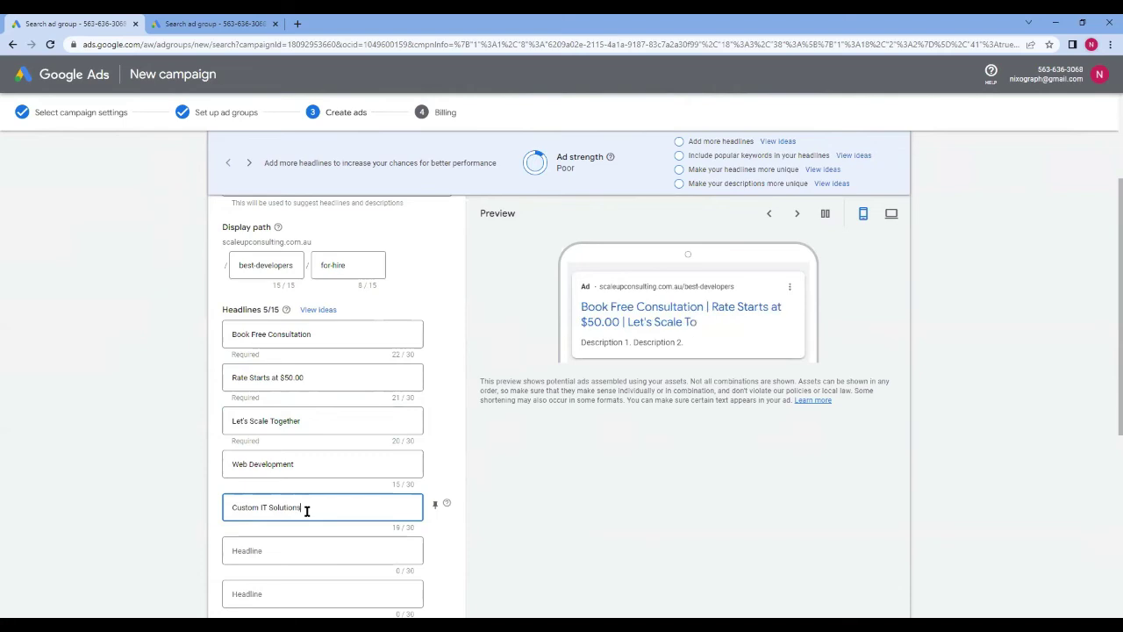
- Enter "Grow Your Business" as the sixth headline of the ad
{"action": "scroll", "coordinate": [294, 531], "scroll_direction": "down", "scroll_amount": 1}
{"action": "left_click", "coordinate": [275, 491]}
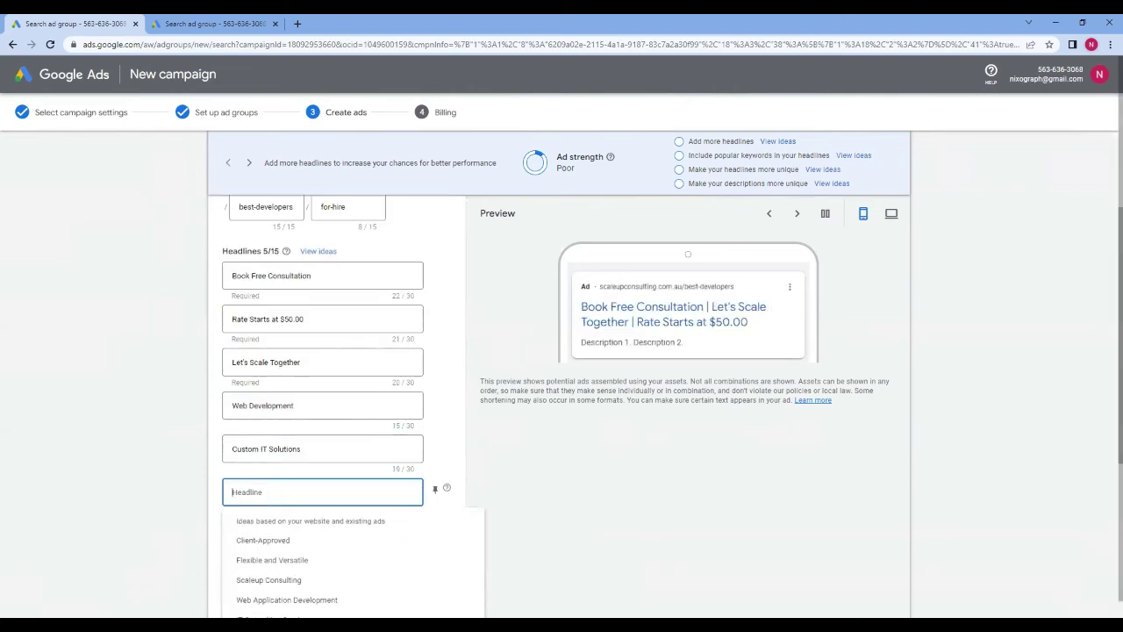
{"action": "key", "text": "alt+Tab"}
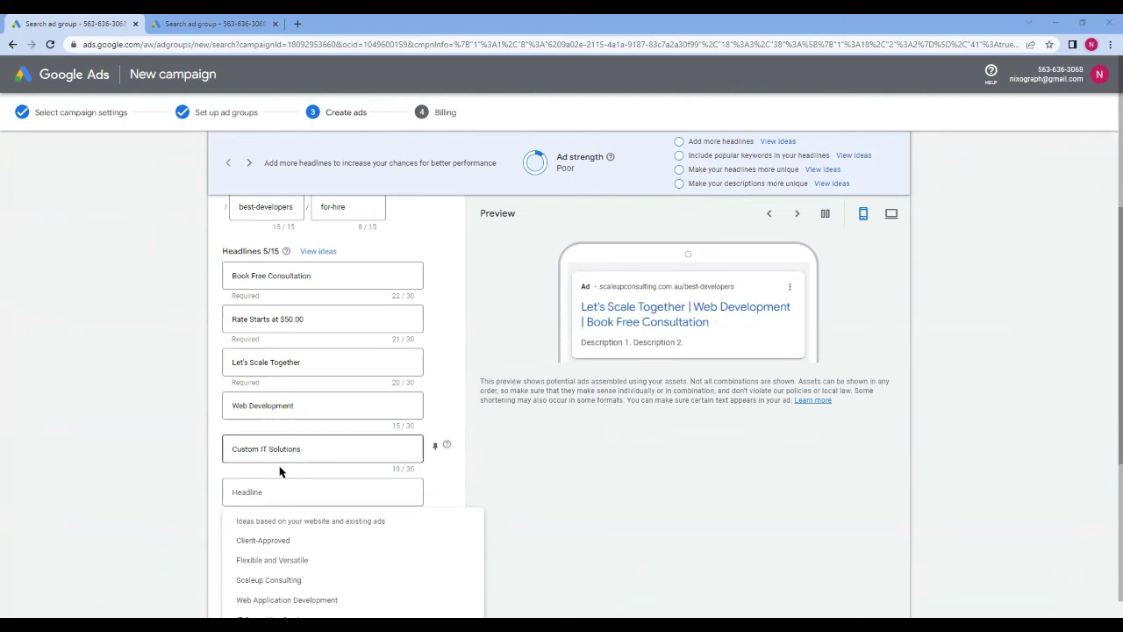
{"action": "left_click", "coordinate": [281, 495]}
{"action": "type", "text": "Grow"}
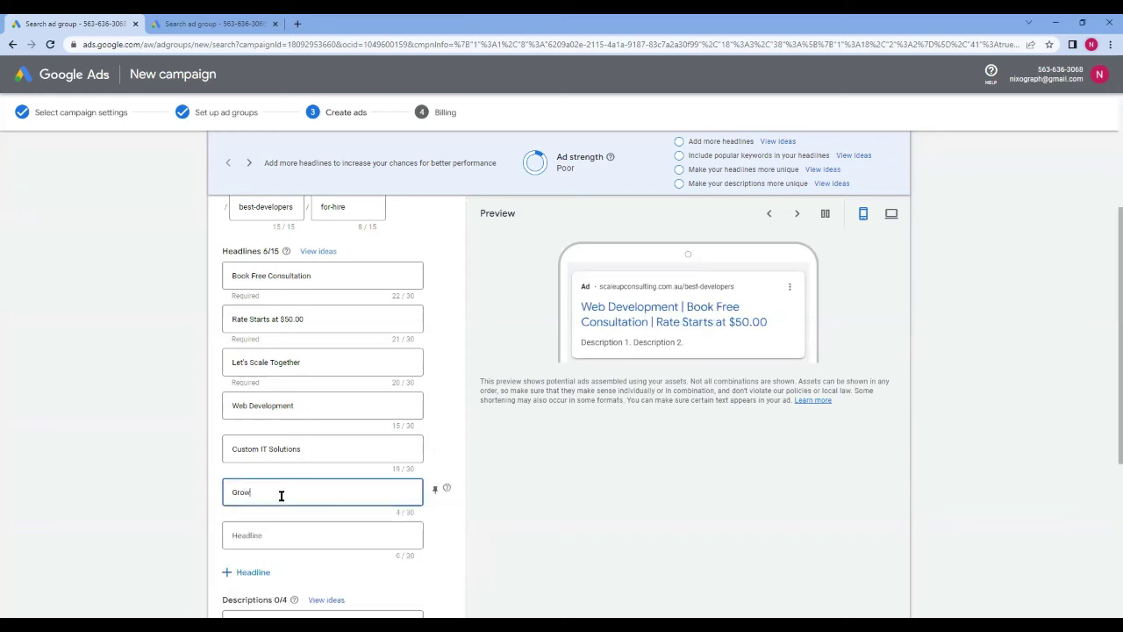
{"action": "type", "text": " Your Business"}
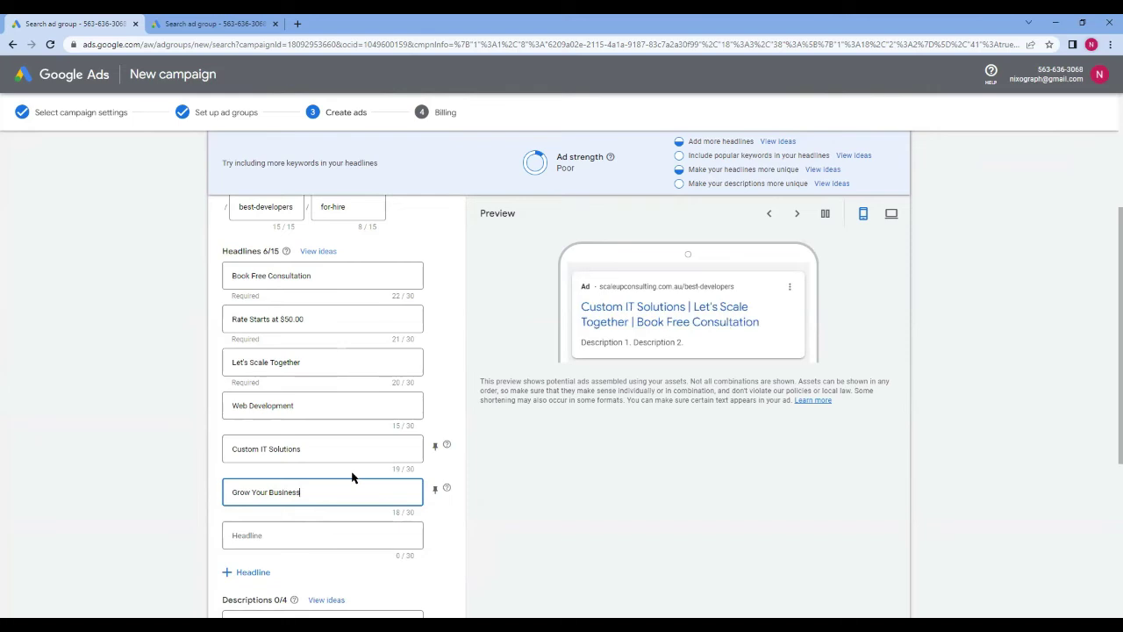
{"action": "scroll", "coordinate": [352, 476], "scroll_direction": "down", "scroll_amount": 2}
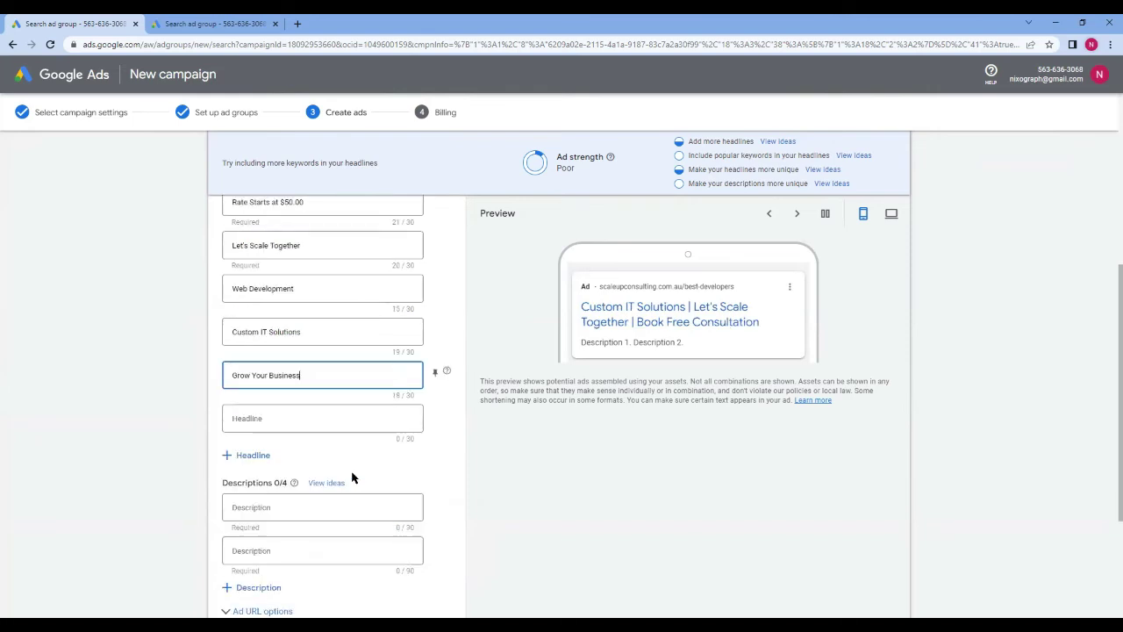
{"action": "left_click", "coordinate": [280, 418]}
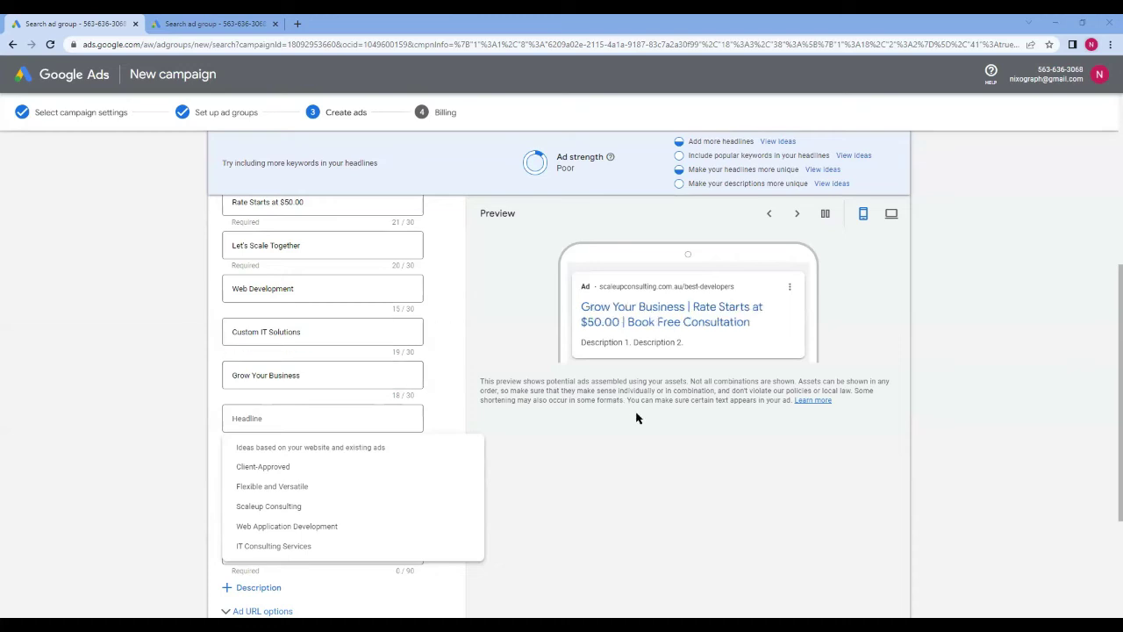
{"action": "left_click", "coordinate": [400, 370]}
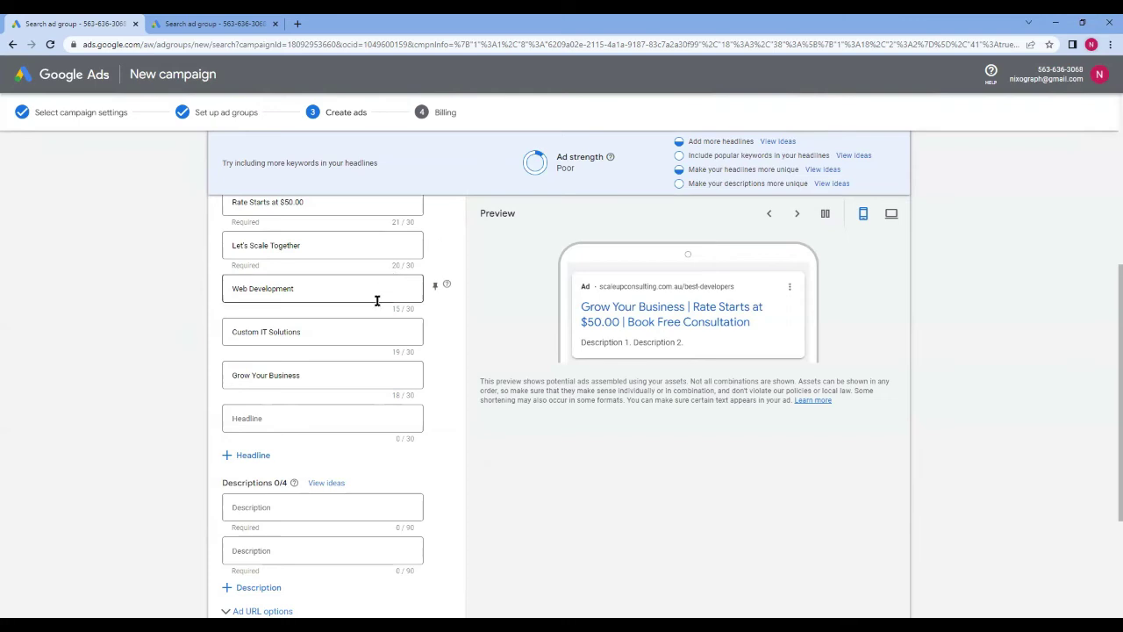
- Pin the "Rate Starts at $50.00" headline so that it shows only in position 3
{"action": "scroll", "coordinate": [377, 299], "scroll_direction": "up", "scroll_amount": 1}
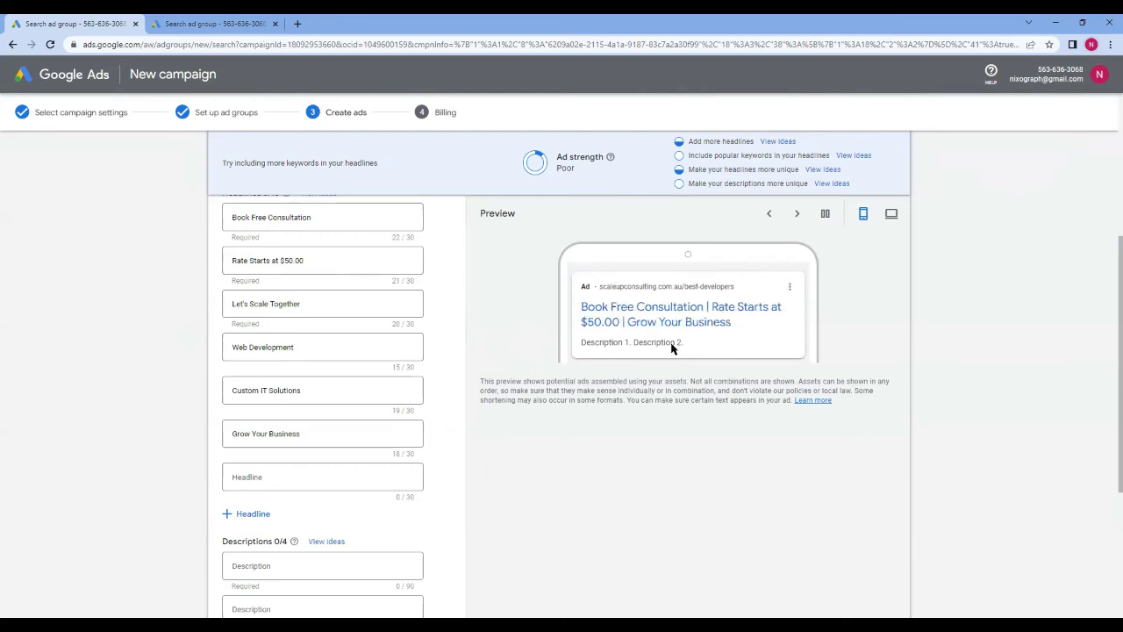
{"action": "mouse_move", "coordinate": [380, 284]}
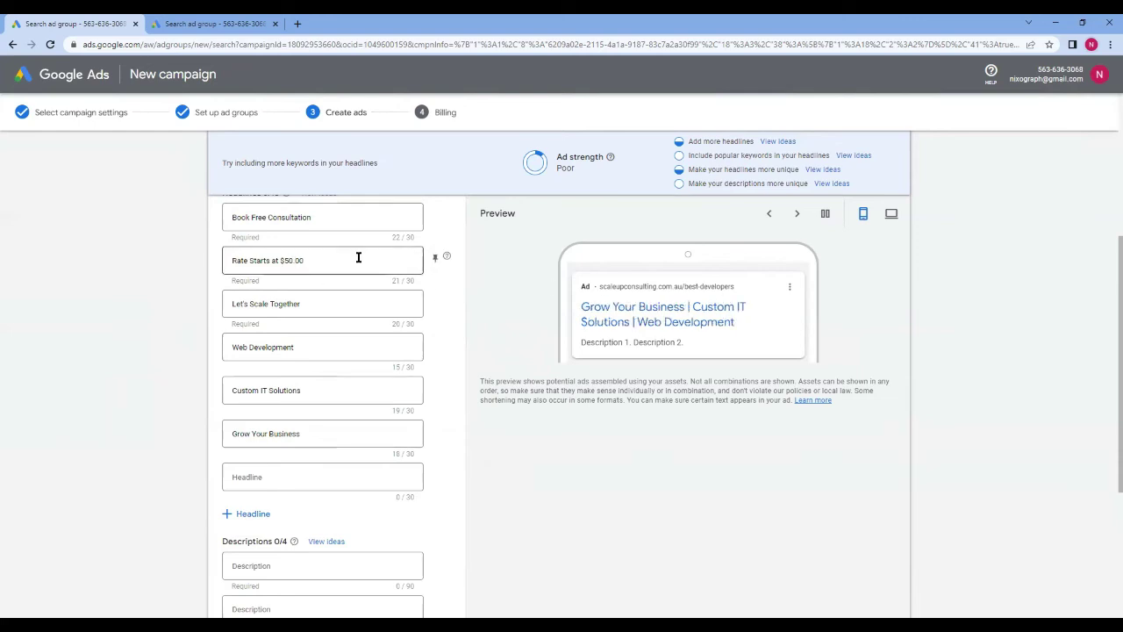
{"action": "left_click", "coordinate": [435, 258]}
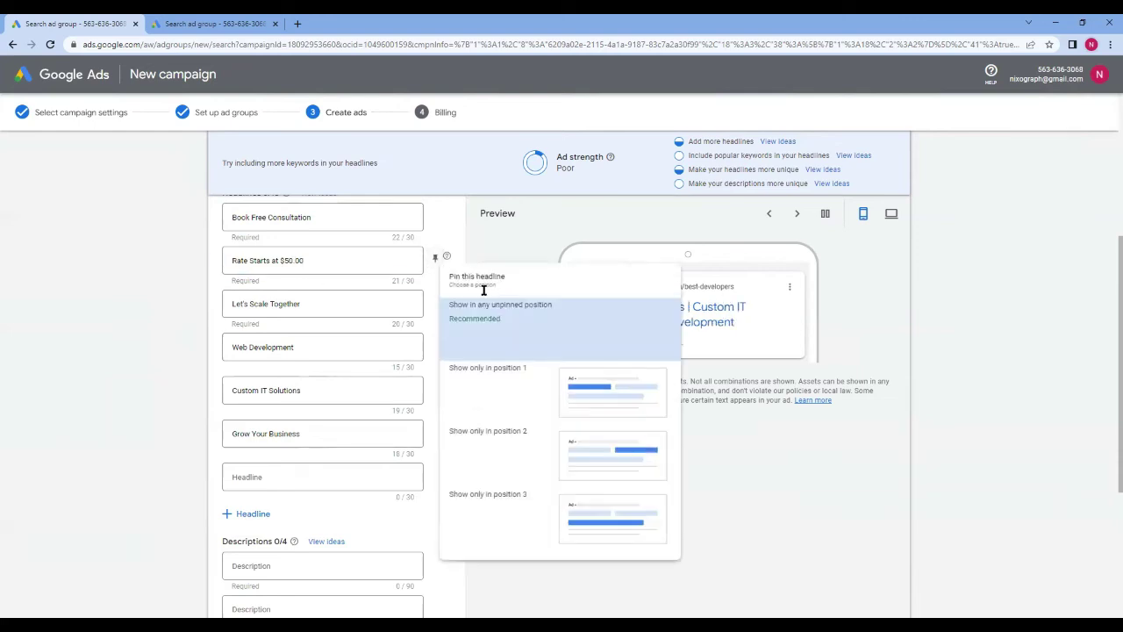
{"action": "left_click", "coordinate": [509, 507]}
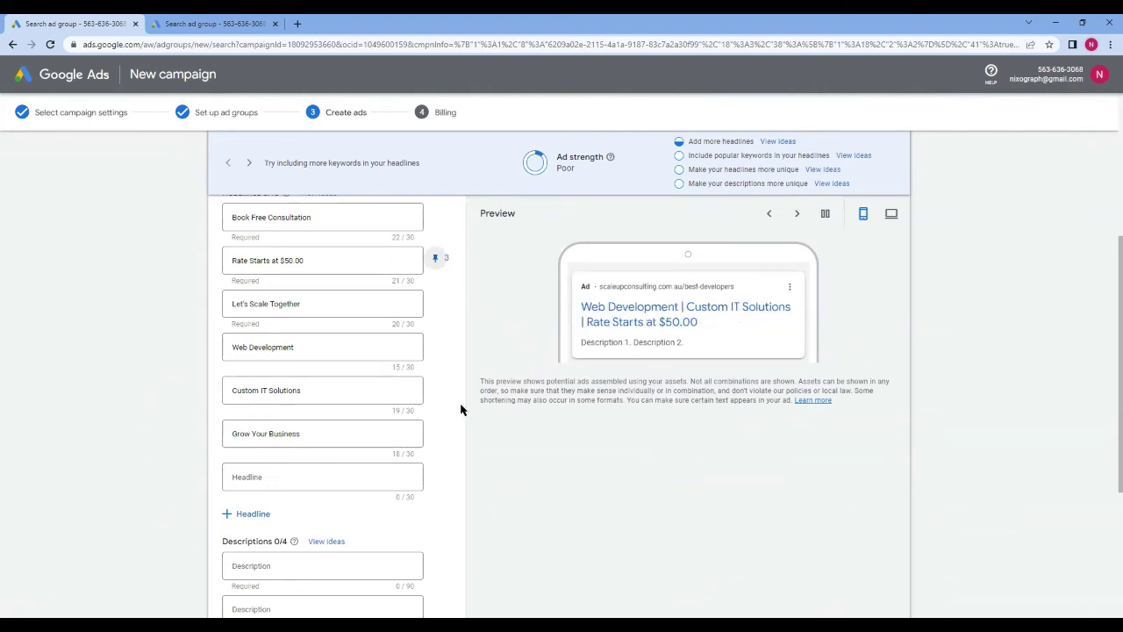
- Compare the ad's mobile and desktop previews, ending on the desktop version
{"action": "left_click", "coordinate": [893, 214]}
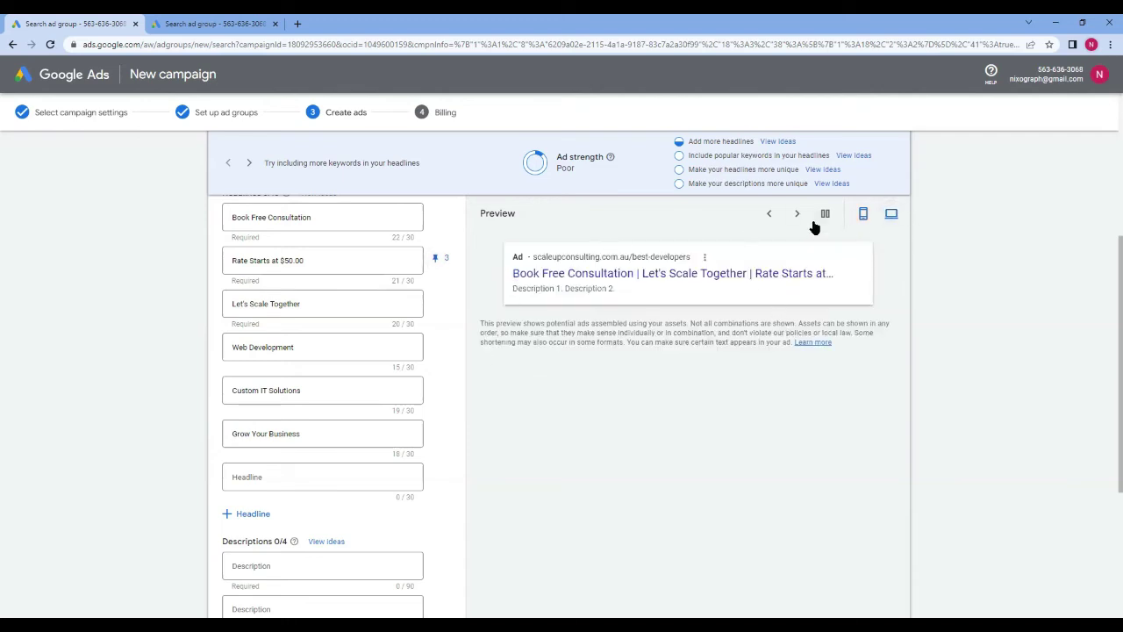
{"action": "left_click", "coordinate": [864, 214]}
{"action": "left_click", "coordinate": [891, 214]}
{"action": "left_click", "coordinate": [864, 213]}
{"action": "left_click", "coordinate": [892, 216]}
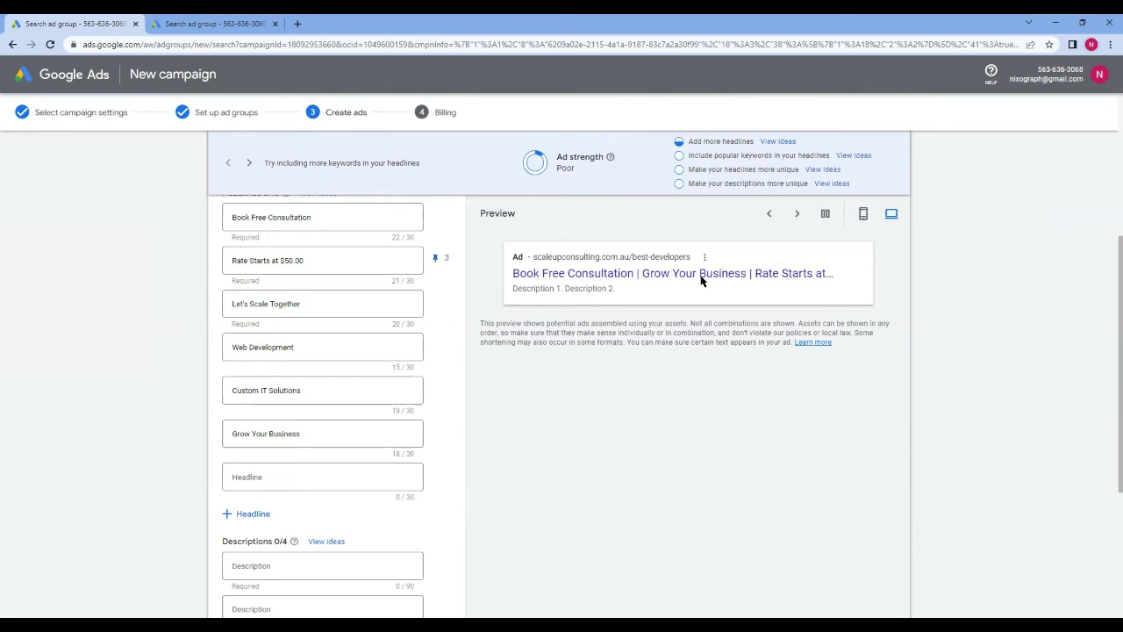
{"action": "scroll", "coordinate": [312, 421], "scroll_direction": "down", "scroll_amount": 1}
{"action": "left_click", "coordinate": [280, 505]}
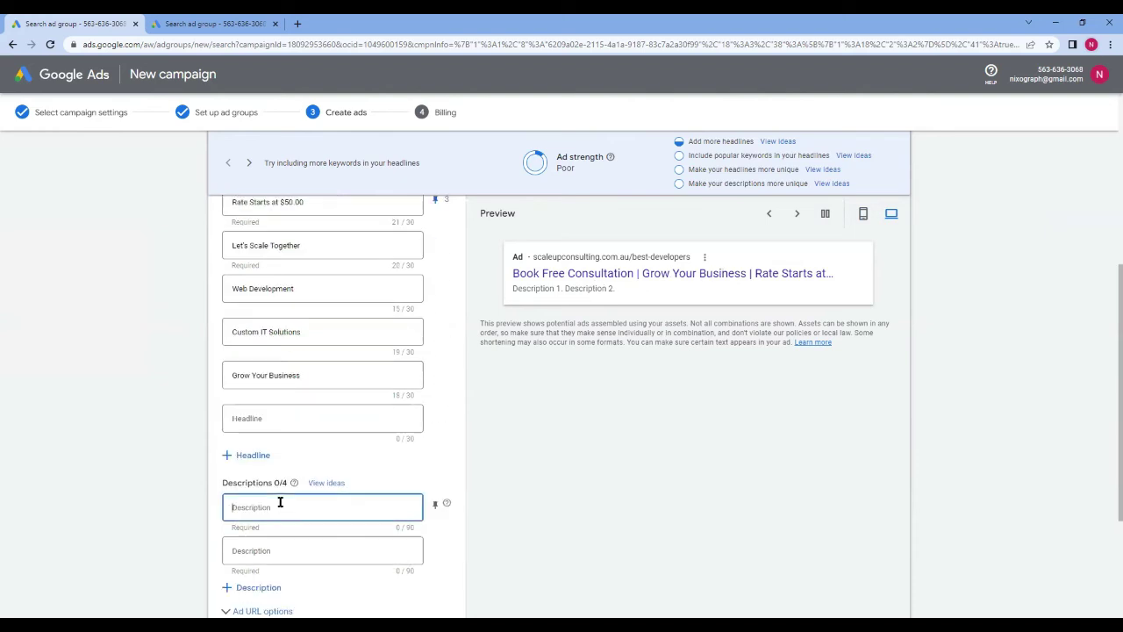
{"action": "scroll", "coordinate": [280, 503], "scroll_direction": "down", "scroll_amount": 1}
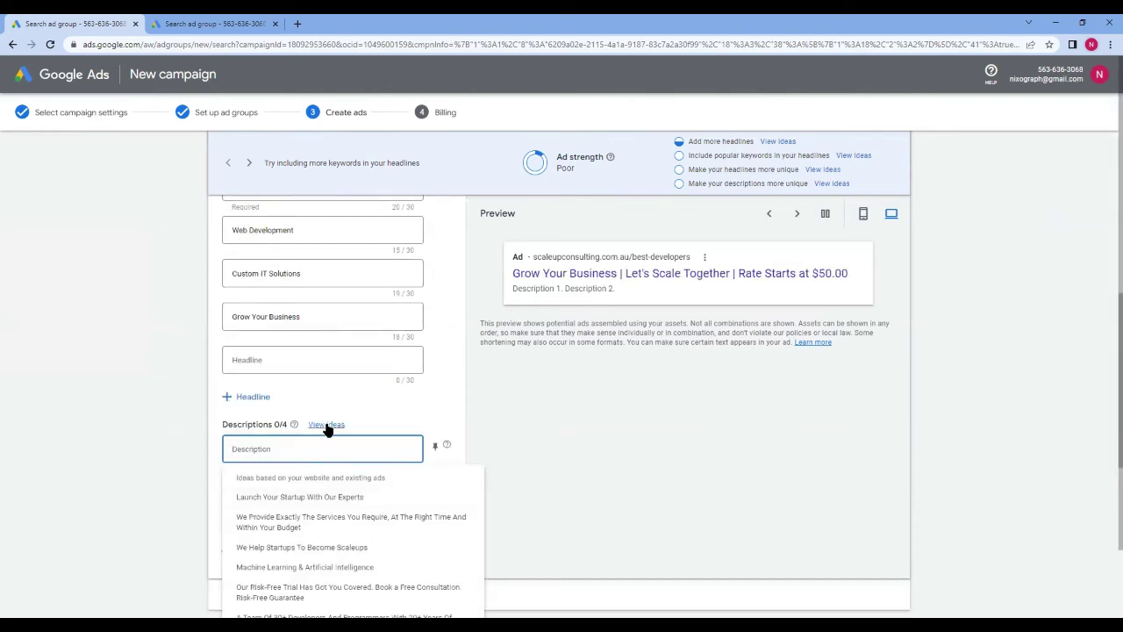
{"action": "left_click", "coordinate": [298, 361]}
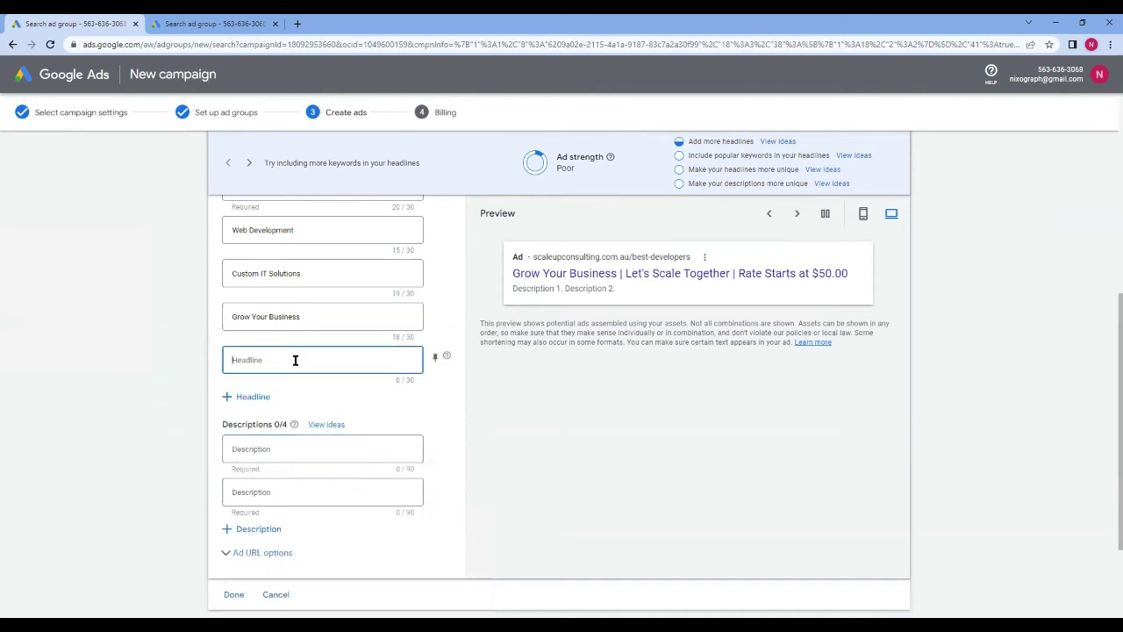
{"action": "left_click", "coordinate": [577, 438]}
- Fill the first description with the suggestion "We Provide Exactly The Services You Require, At The Right Time And Within Your Budget"
{"action": "left_click", "coordinate": [272, 449]}
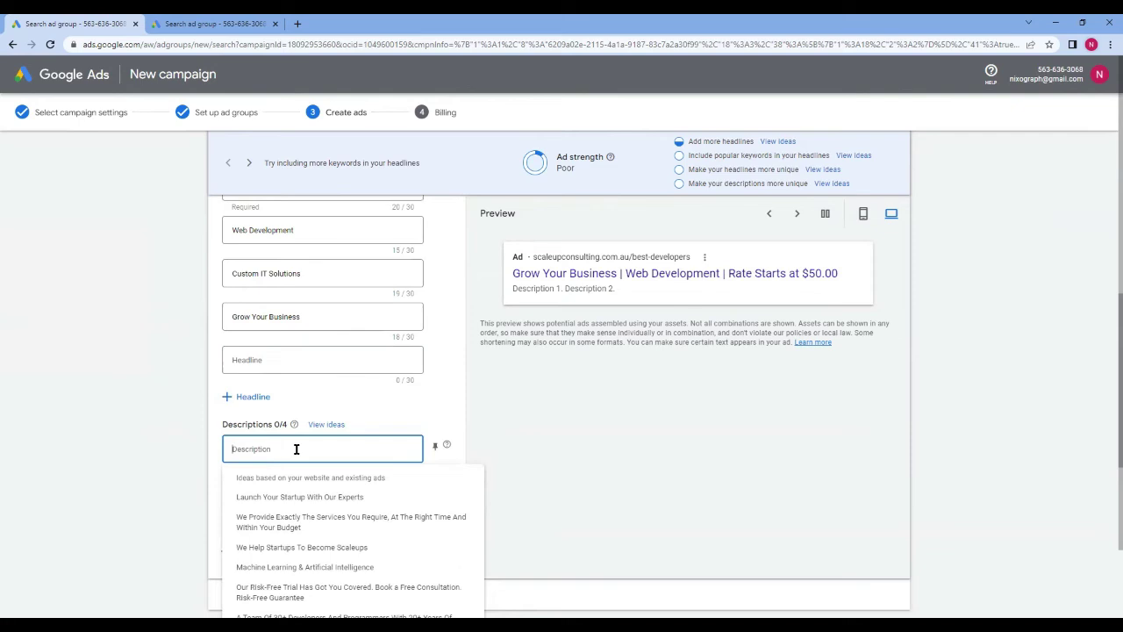
{"action": "left_click", "coordinate": [343, 519]}
- Fill the second description with the suggestion "A Team Of 30+ Developers And Programmers With 20+ Years Of Experience In The IT Industry"
{"action": "scroll", "coordinate": [327, 456], "scroll_direction": "down", "scroll_amount": 1}
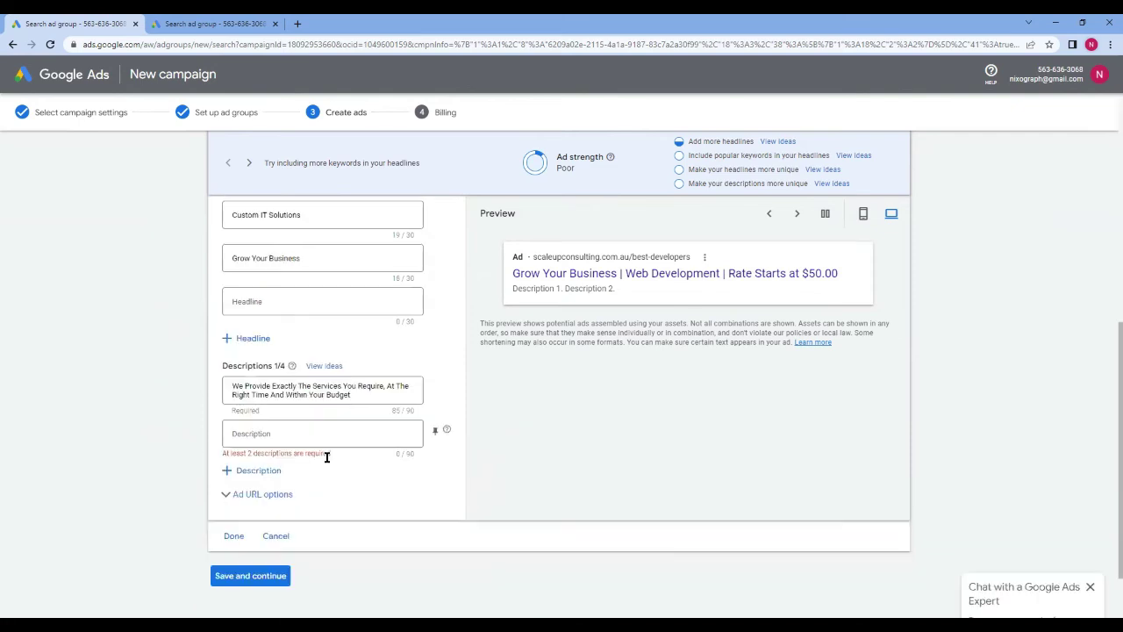
{"action": "left_click", "coordinate": [264, 433]}
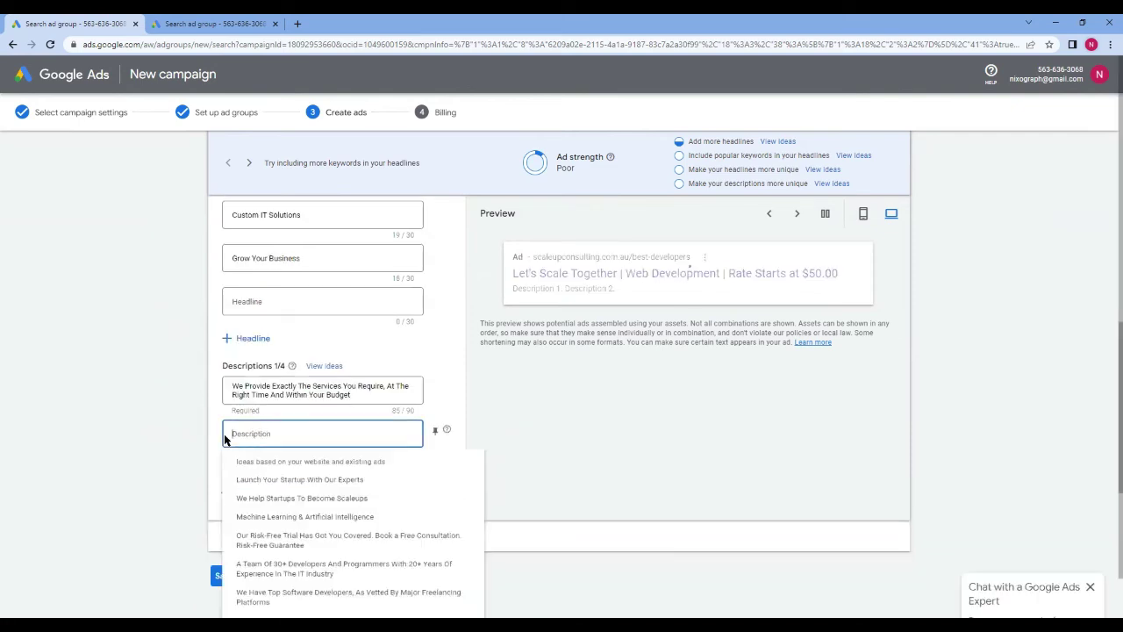
{"action": "left_click", "coordinate": [330, 577]}
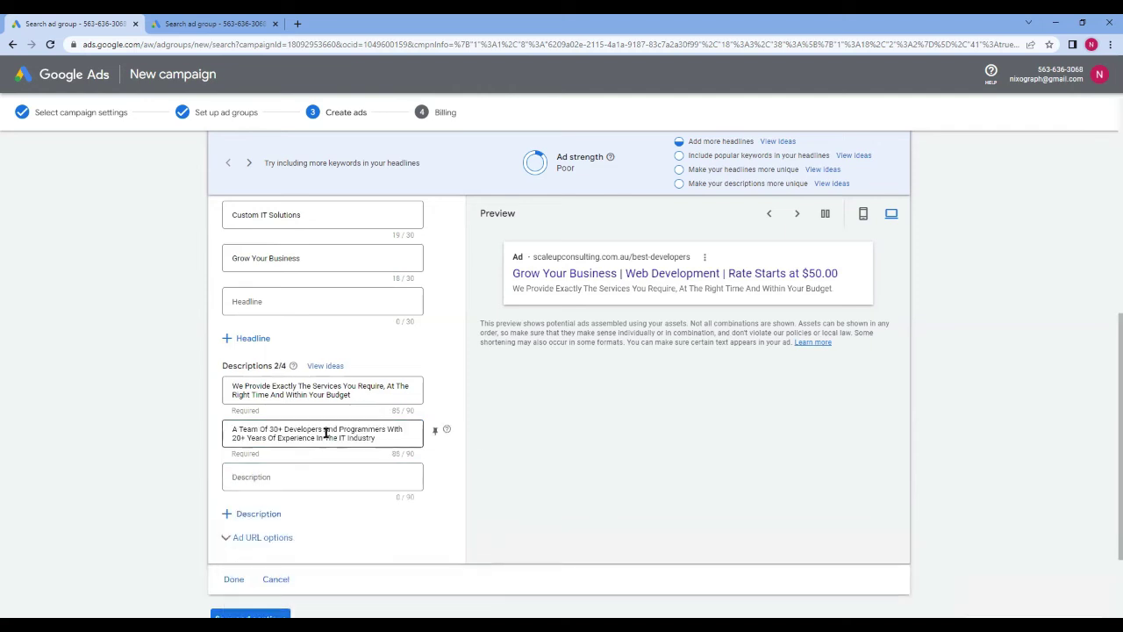
{"action": "left_click", "coordinate": [348, 463]}
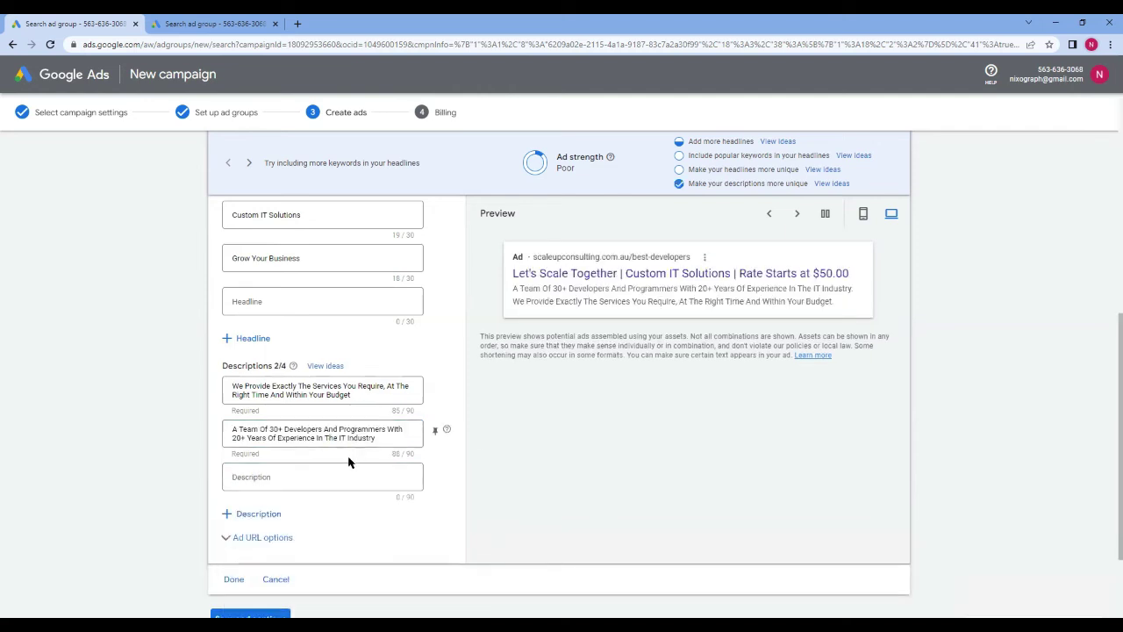
- Pin the first description, about services within budget, to position 1
{"action": "scroll", "coordinate": [378, 486], "scroll_direction": "down", "scroll_amount": 1}
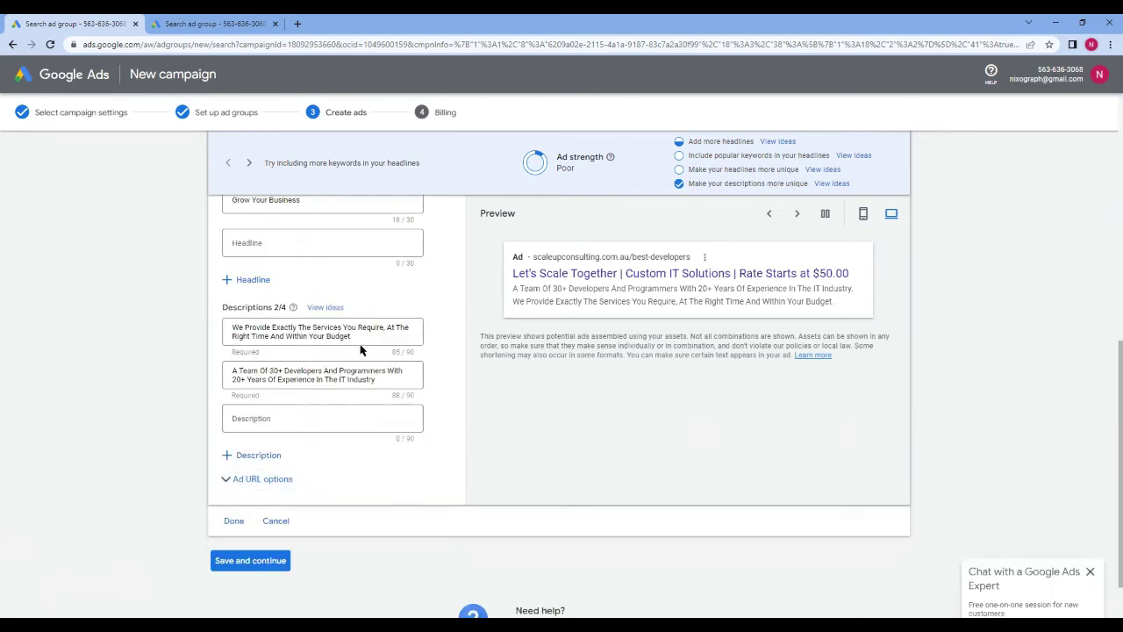
{"action": "scroll", "coordinate": [378, 369], "scroll_direction": "up", "scroll_amount": 4}
{"action": "scroll", "coordinate": [398, 416], "scroll_direction": "down", "scroll_amount": 3}
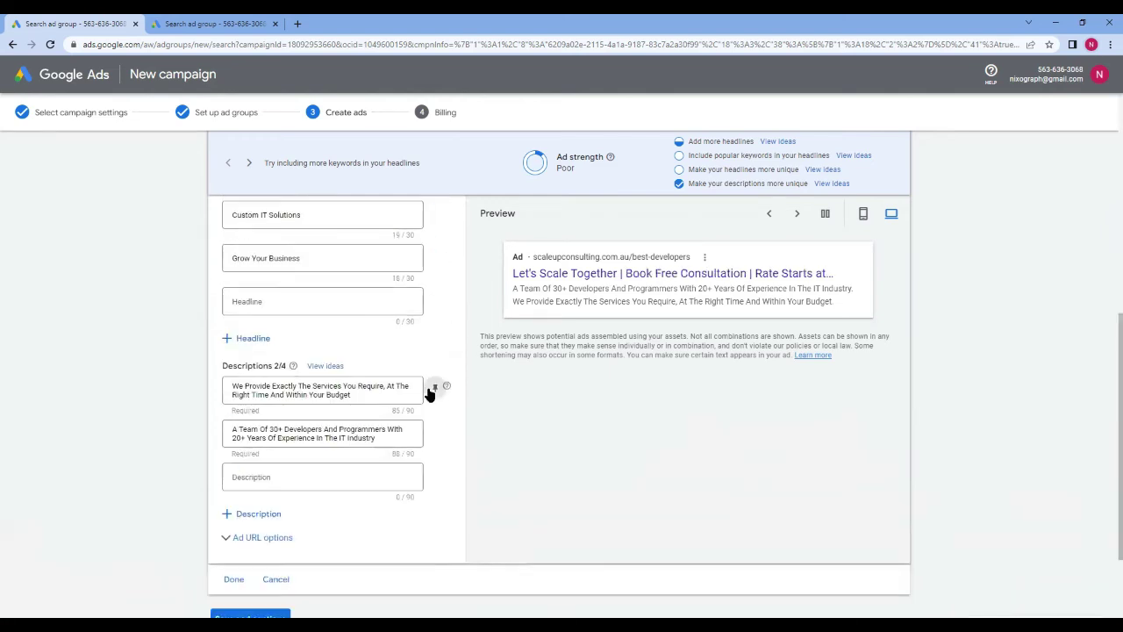
{"action": "left_click", "coordinate": [434, 389]}
{"action": "left_click", "coordinate": [521, 273]}
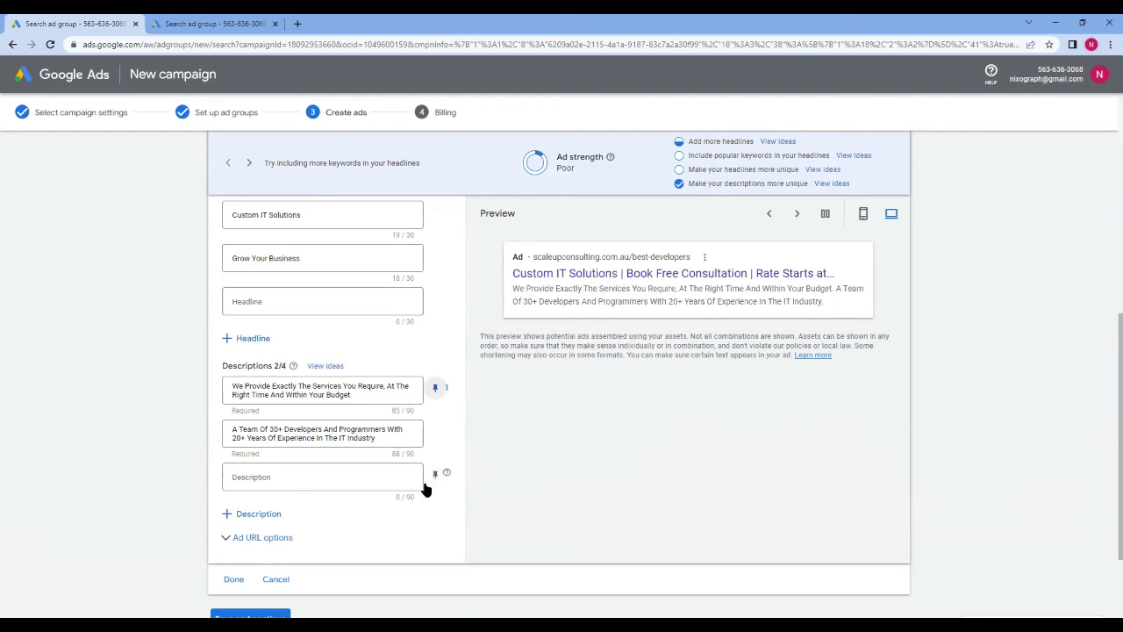
- Add the suggestions "Launch Your Startup With Our Experts" and "Machine Learning & Artificial Intelligence" as the third and fourth descriptions
{"action": "scroll", "coordinate": [422, 474], "scroll_direction": "down", "scroll_amount": 1}
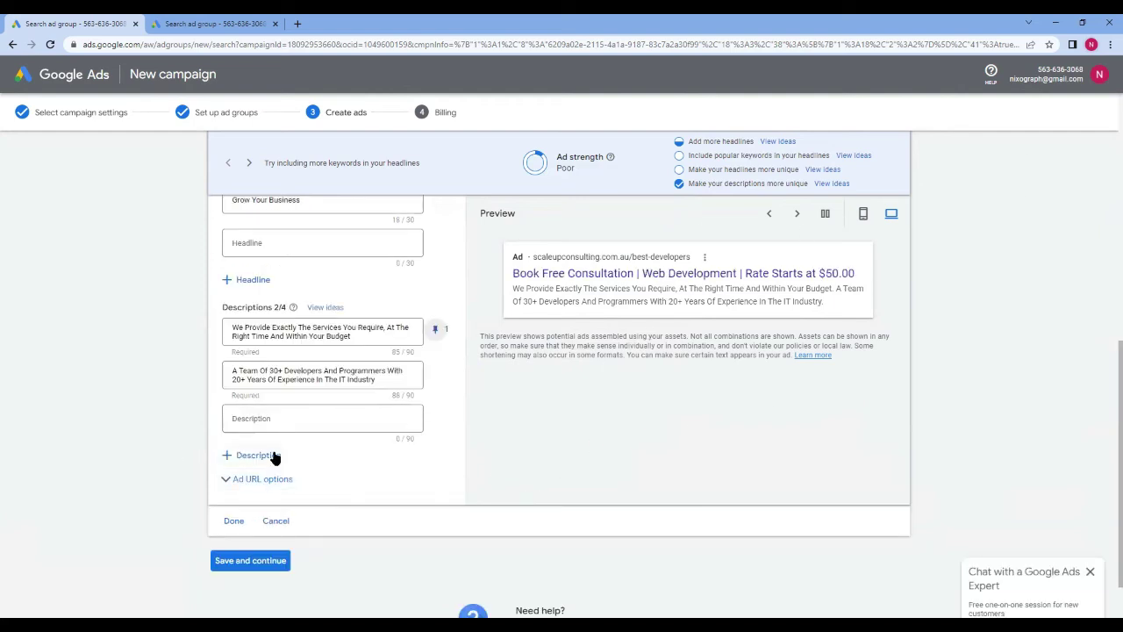
{"action": "left_click", "coordinate": [310, 415]}
{"action": "left_click", "coordinate": [309, 465]}
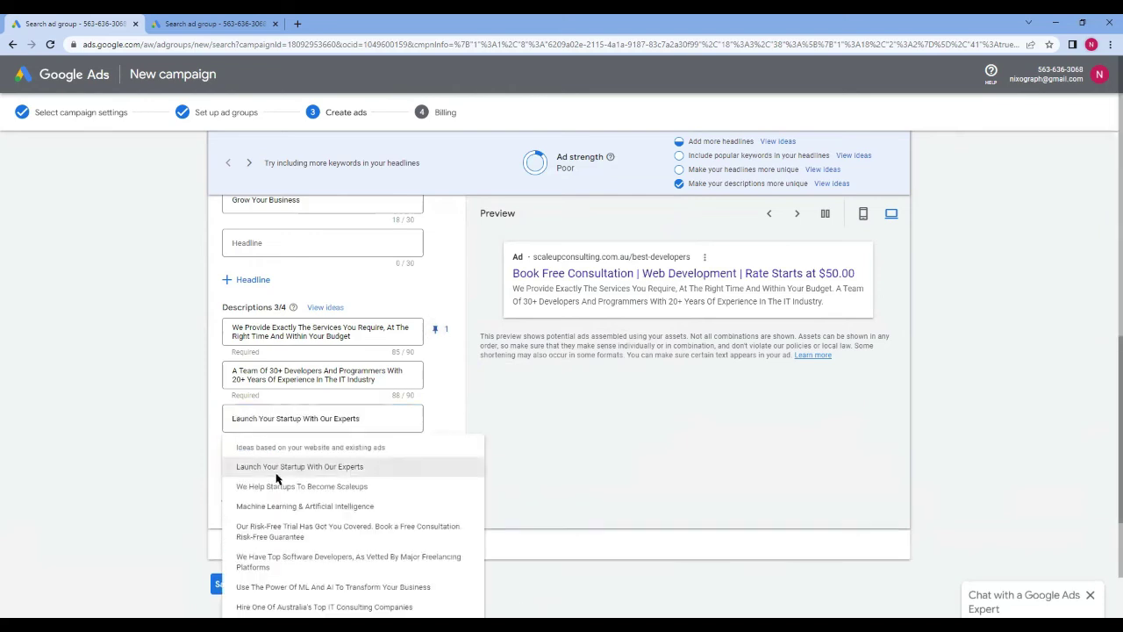
{"action": "left_click", "coordinate": [270, 459]}
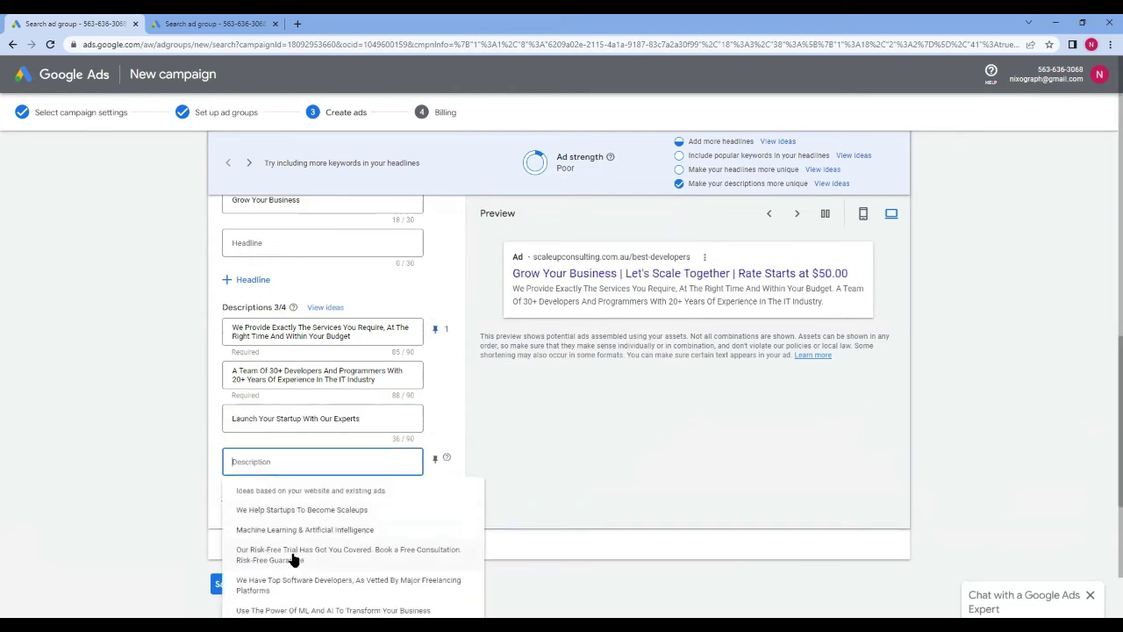
{"action": "left_click", "coordinate": [319, 530]}
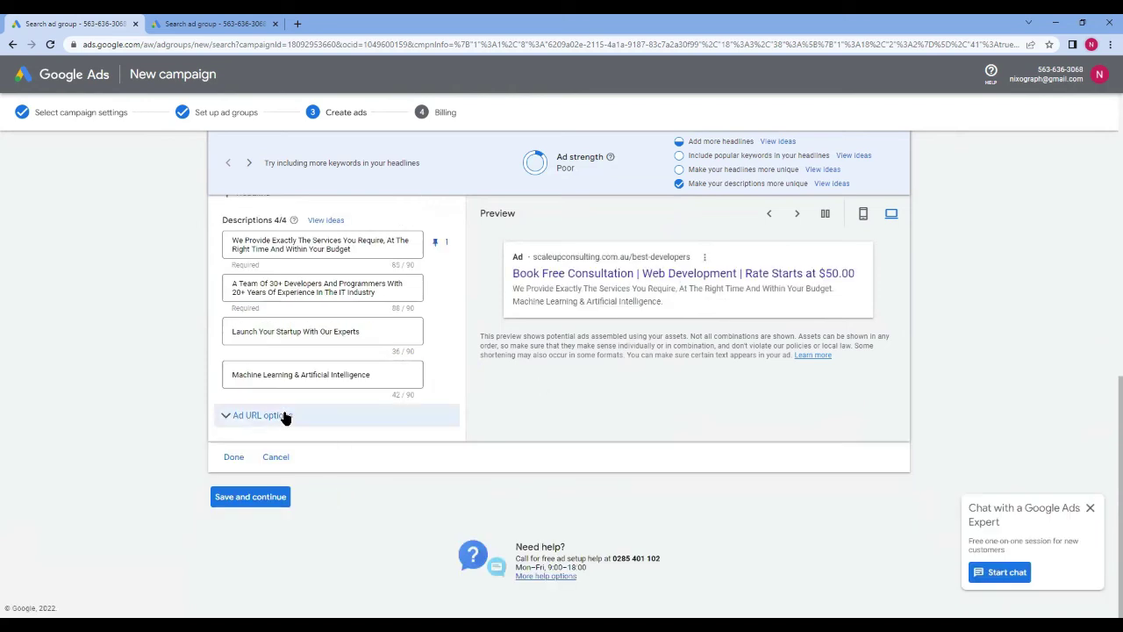
- Review the ad's URL, headlines, descriptions and preview, and expand the Ad URL options
{"action": "scroll", "coordinate": [323, 414], "scroll_direction": "up", "scroll_amount": 3}
{"action": "scroll", "coordinate": [324, 414], "scroll_direction": "up", "scroll_amount": 5}
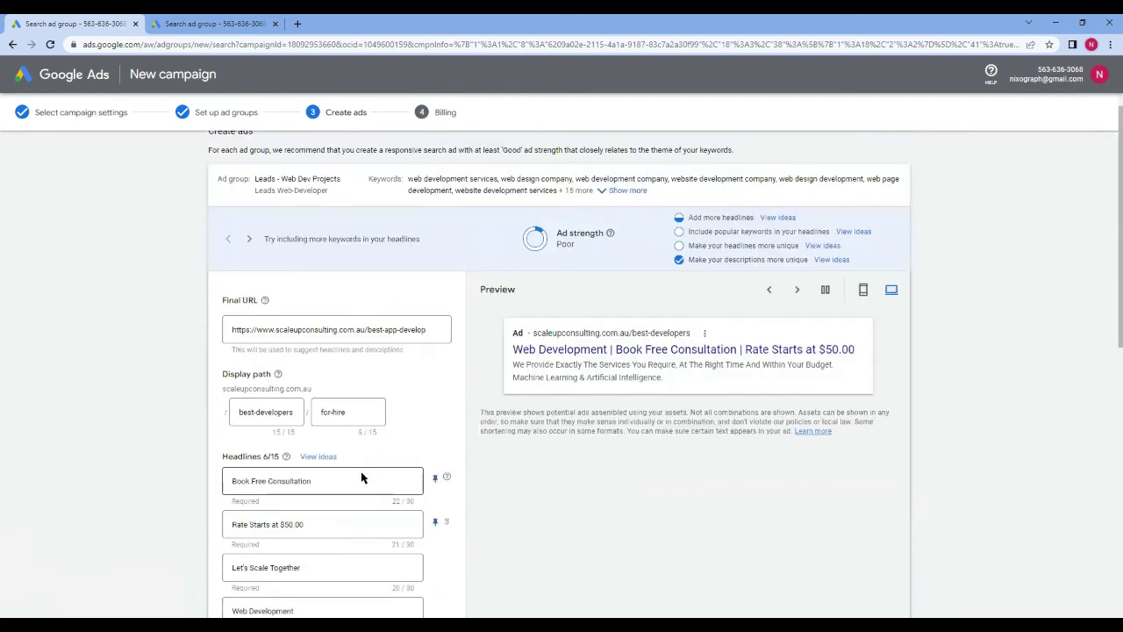
{"action": "scroll", "coordinate": [363, 474], "scroll_direction": "down", "scroll_amount": 3}
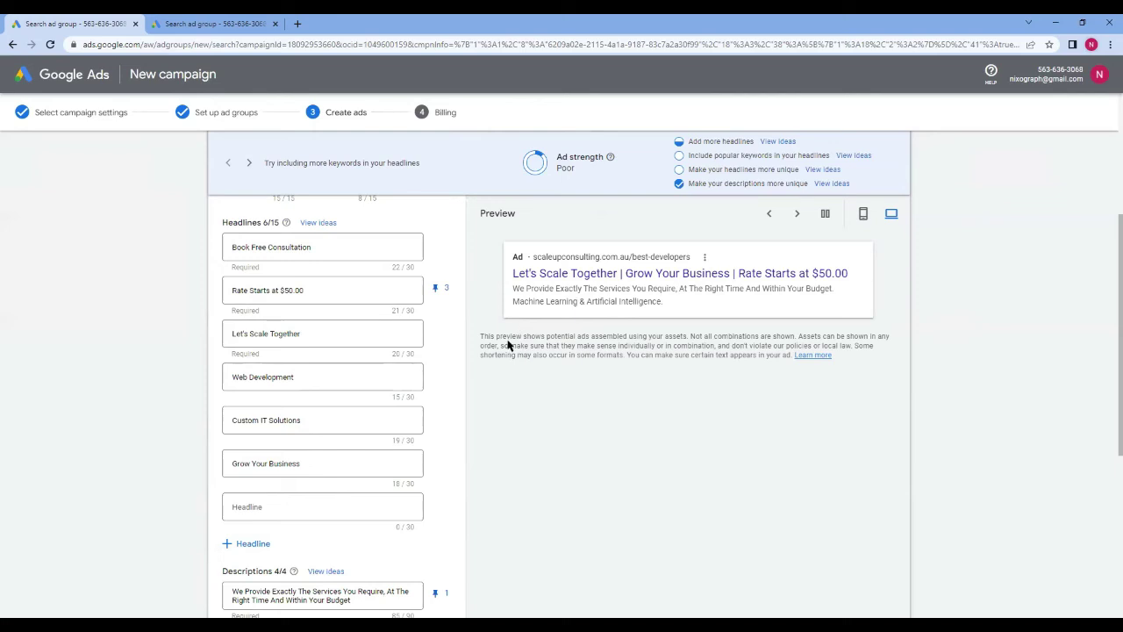
{"action": "scroll", "coordinate": [394, 471], "scroll_direction": "down", "scroll_amount": 2}
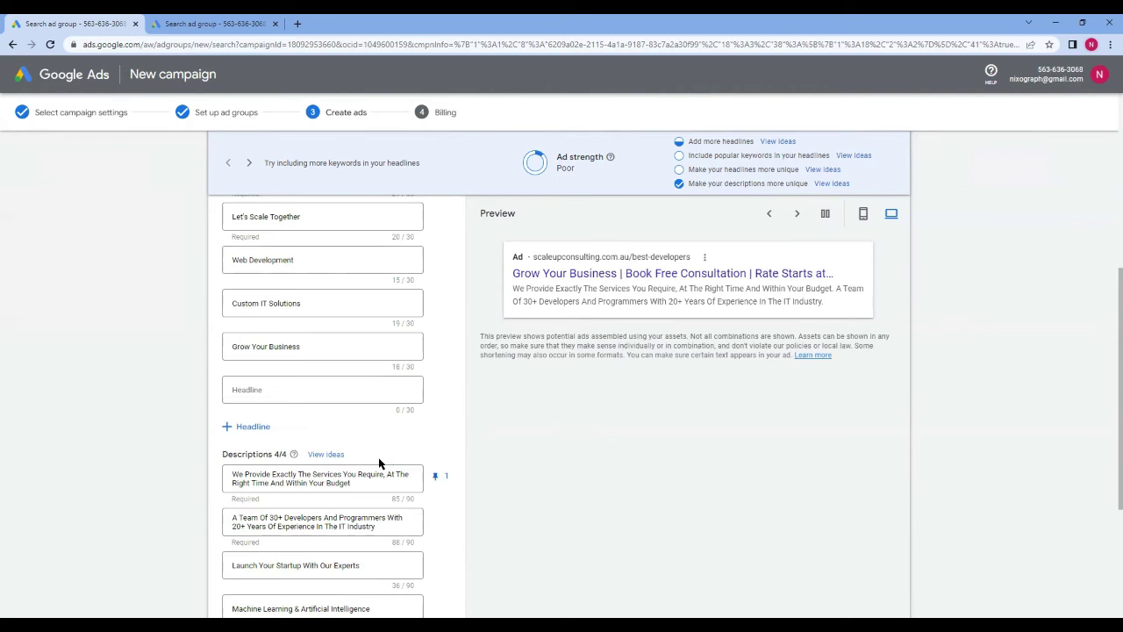
{"action": "scroll", "coordinate": [379, 458], "scroll_direction": "down", "scroll_amount": 2}
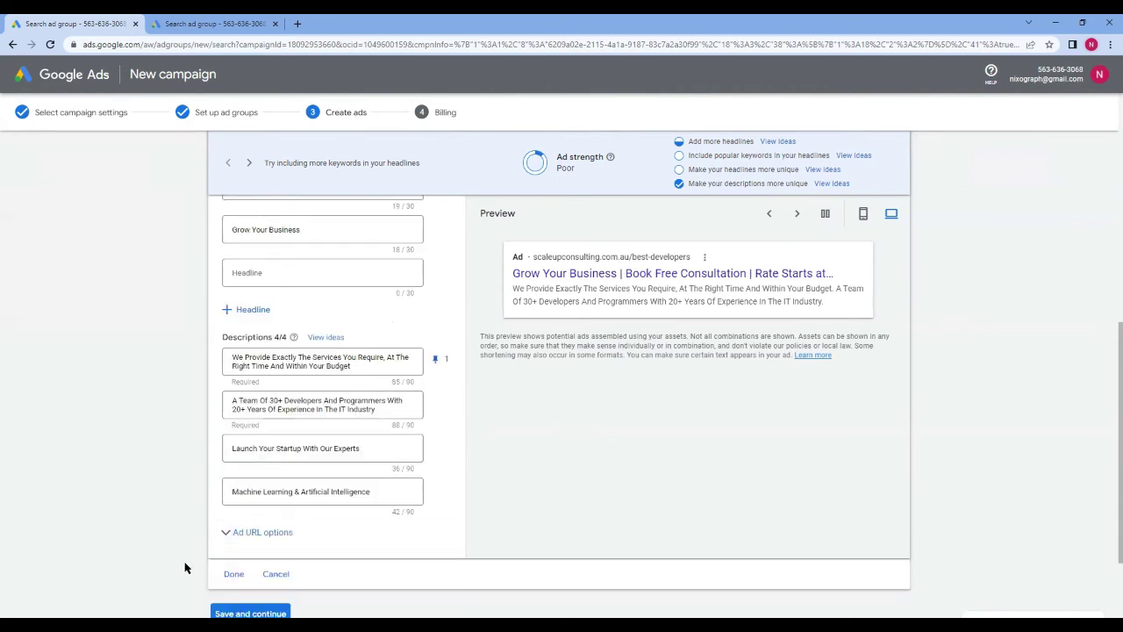
{"action": "left_click", "coordinate": [271, 531]}
{"action": "scroll", "coordinate": [272, 527], "scroll_direction": "down", "scroll_amount": 2}
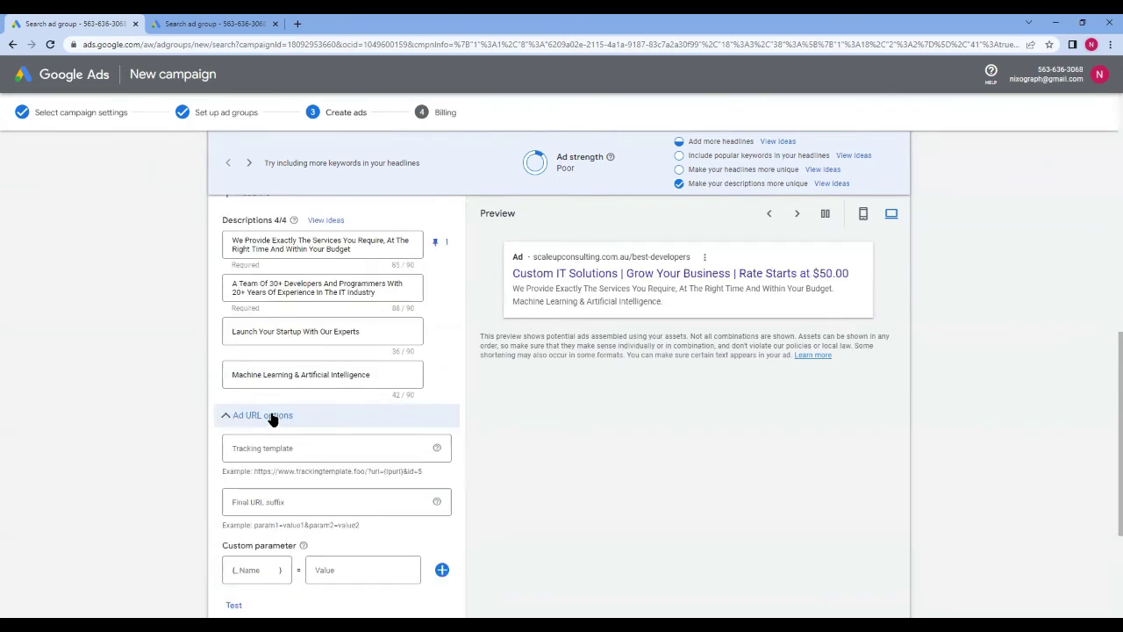
- Collapse the Ad URL options with their fields left blank, and save the ad to continue to billing
{"action": "left_click", "coordinate": [266, 450]}
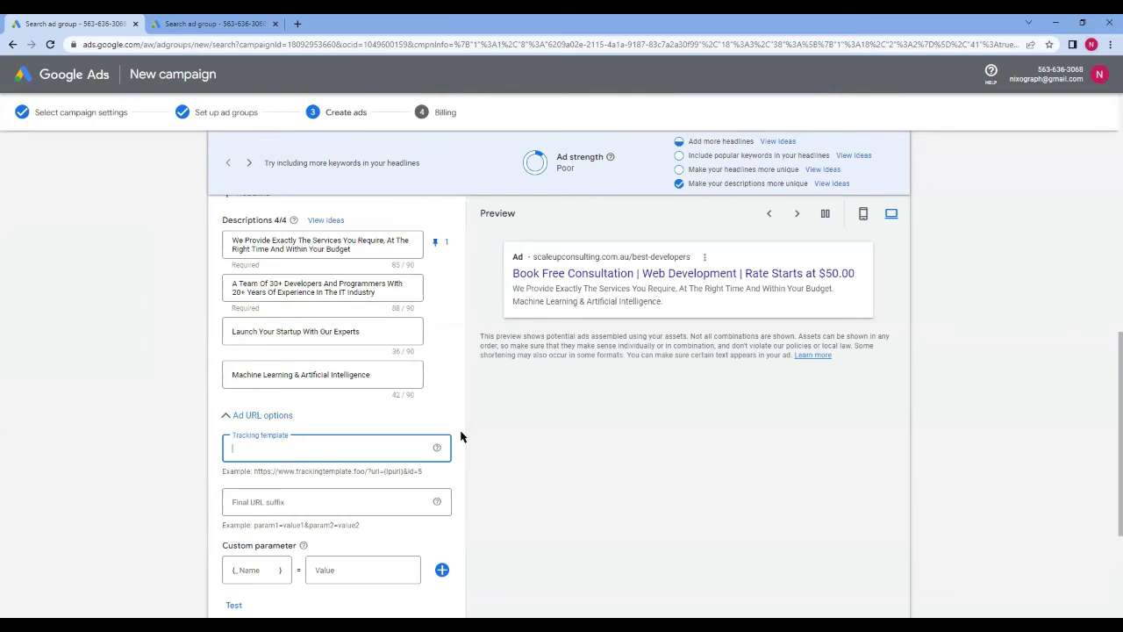
{"action": "left_click", "coordinate": [271, 425]}
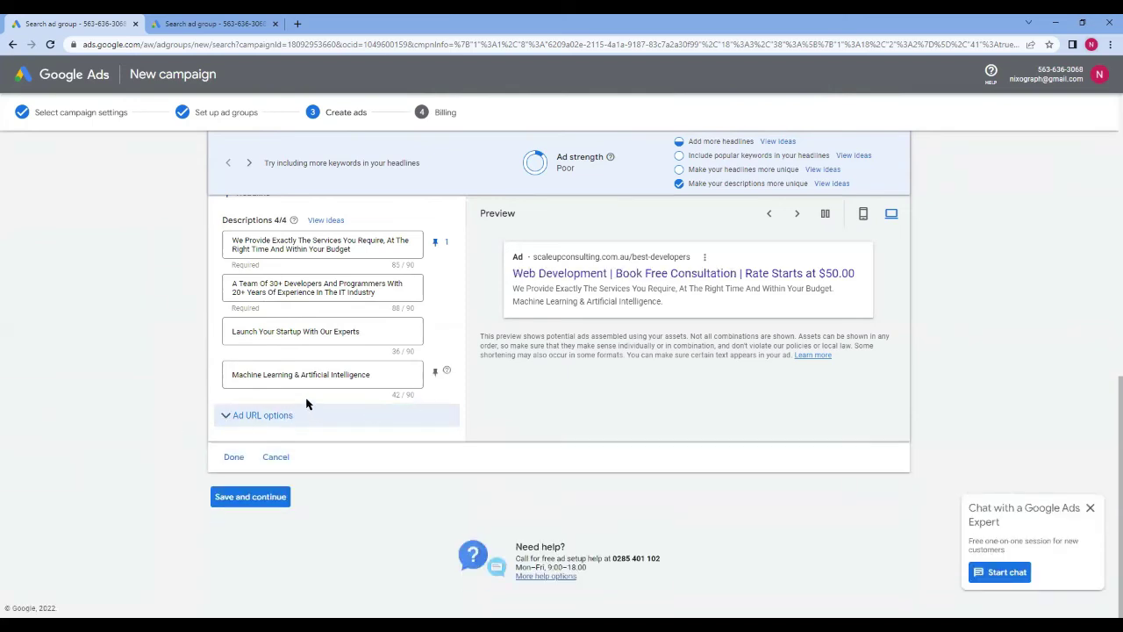
{"action": "left_click", "coordinate": [263, 497]}
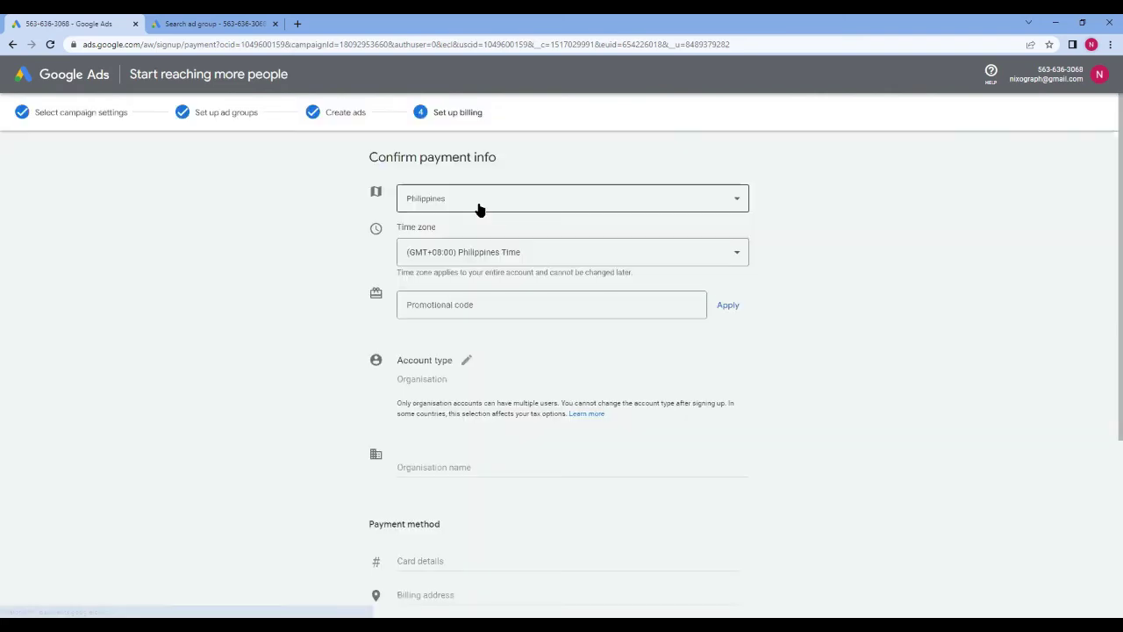
- Look over the payment info form and try to submit it with the promotional code, organisation and card fields blank
{"action": "left_click", "coordinate": [483, 305]}
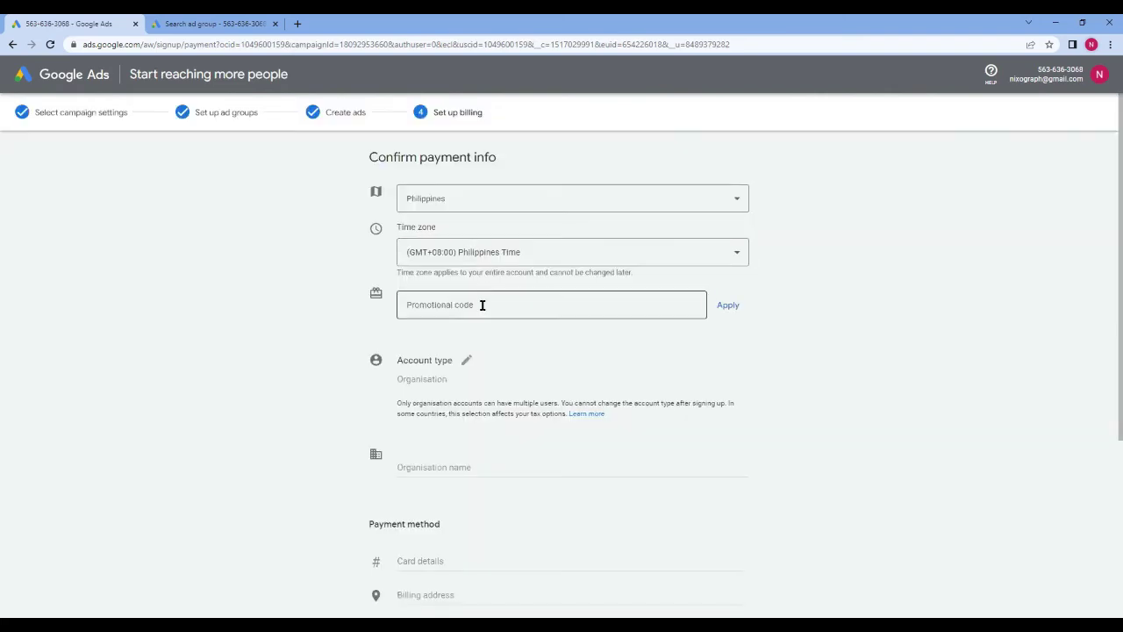
{"action": "scroll", "coordinate": [482, 310], "scroll_direction": "down", "scroll_amount": 4}
{"action": "scroll", "coordinate": [488, 334], "scroll_direction": "up", "scroll_amount": 4}
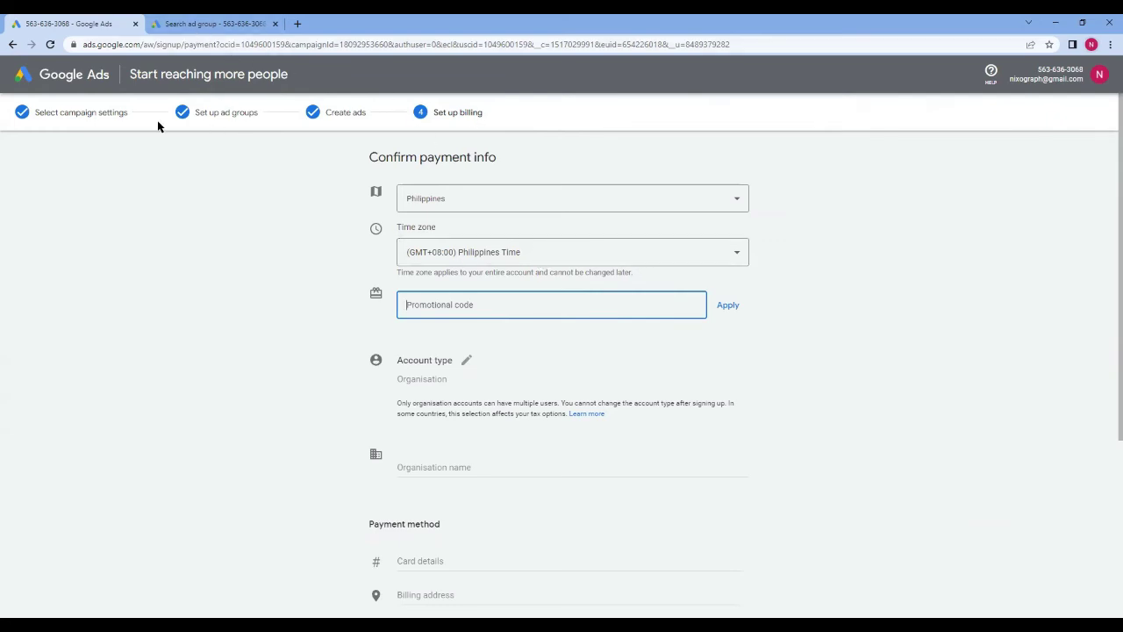
{"action": "scroll", "coordinate": [755, 394], "scroll_direction": "down", "scroll_amount": 3}
{"action": "left_click", "coordinate": [390, 482]}
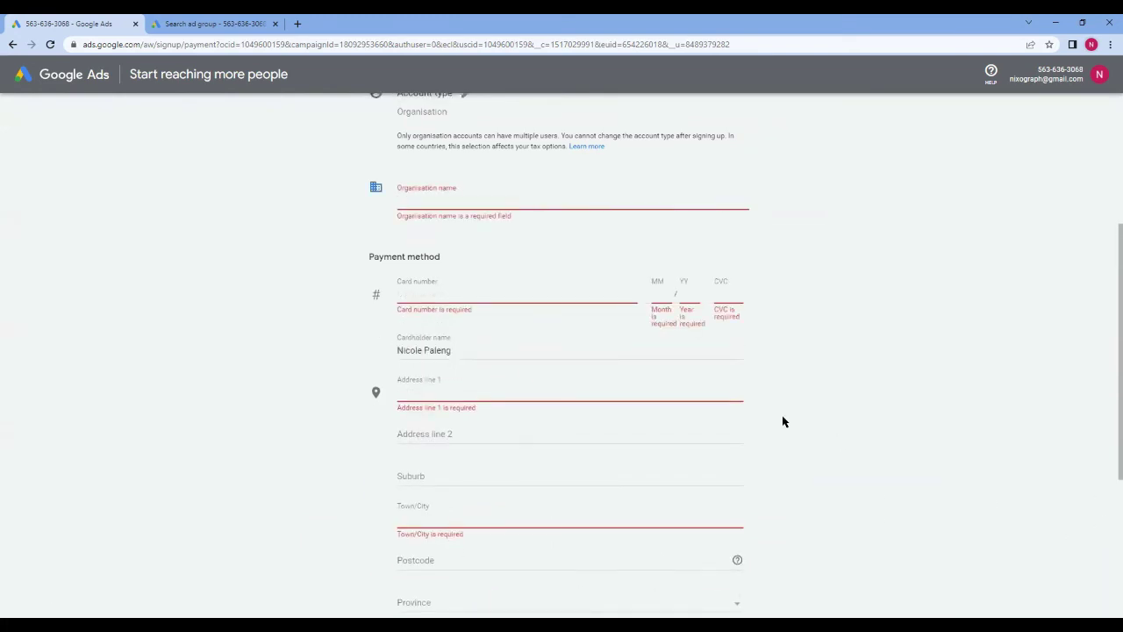
- Dismiss the expert chat offer and review the organisation, card, billing address and automatic payment fields
{"action": "scroll", "coordinate": [768, 432], "scroll_direction": "down", "scroll_amount": 3}
{"action": "left_click", "coordinate": [1090, 508]}
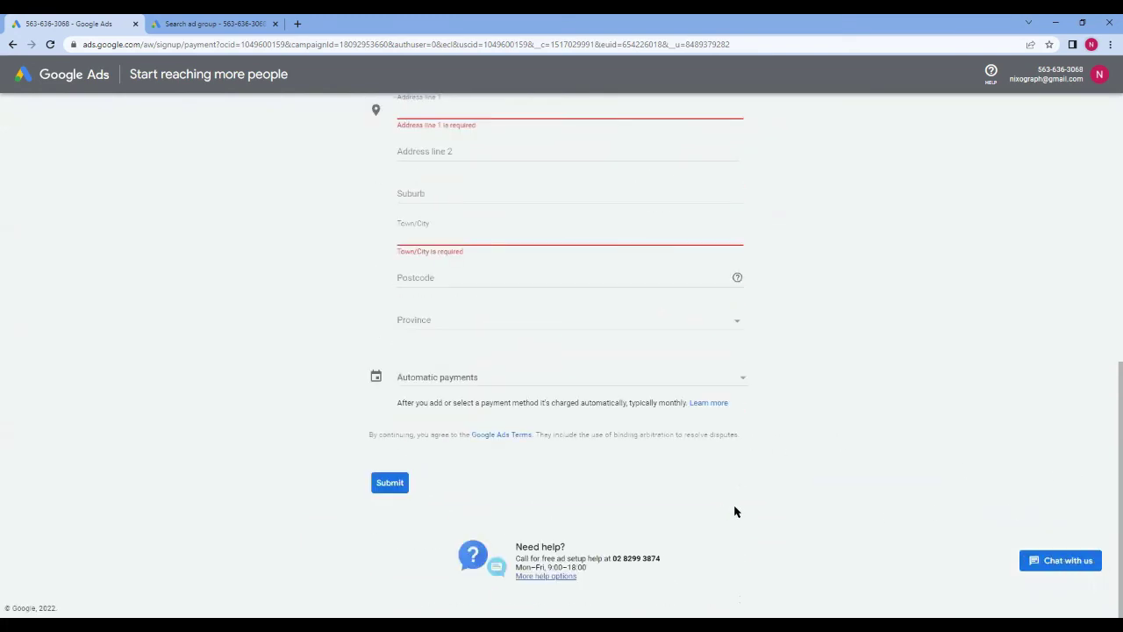
{"action": "scroll", "coordinate": [542, 391], "scroll_direction": "up", "scroll_amount": 6}
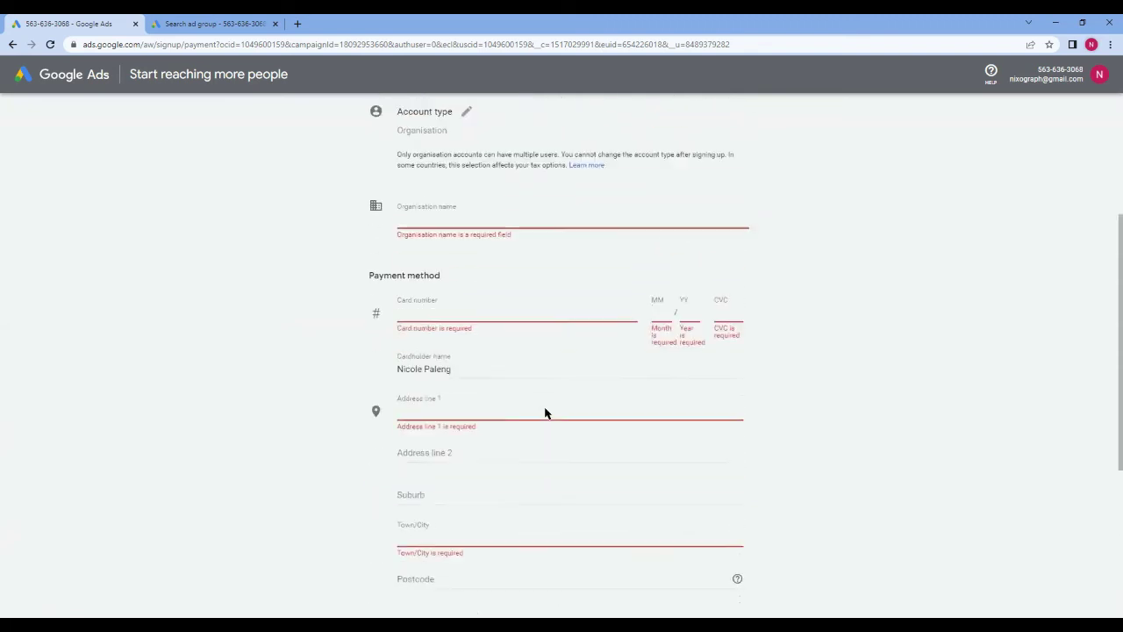
{"action": "scroll", "coordinate": [546, 413], "scroll_direction": "down", "scroll_amount": 6}
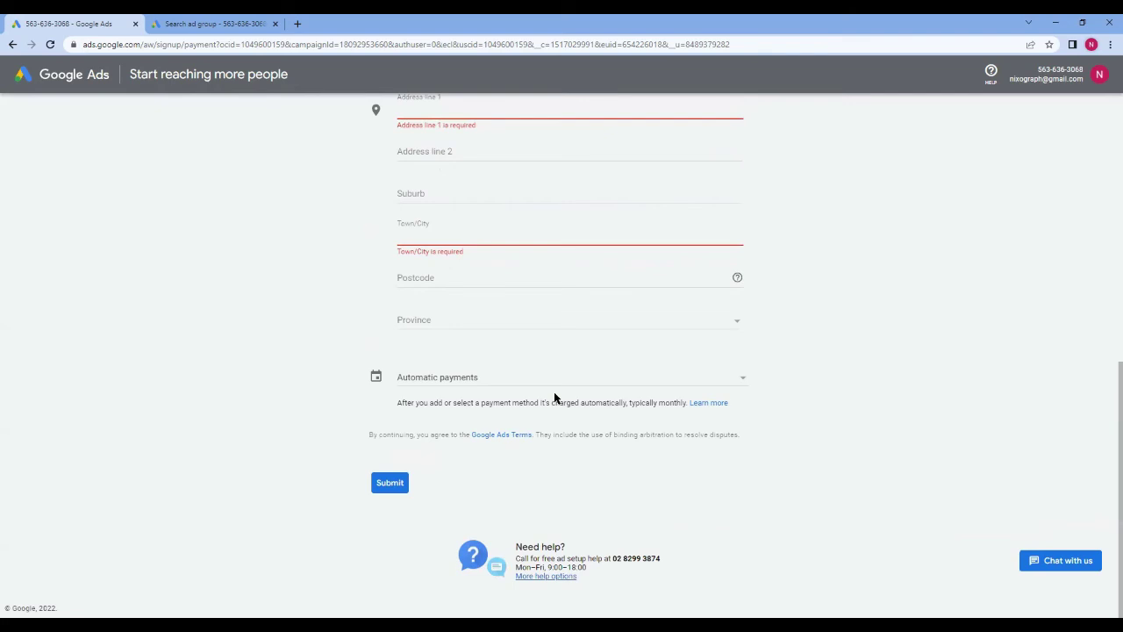
{"action": "scroll", "coordinate": [555, 400], "scroll_direction": "up", "scroll_amount": 6}
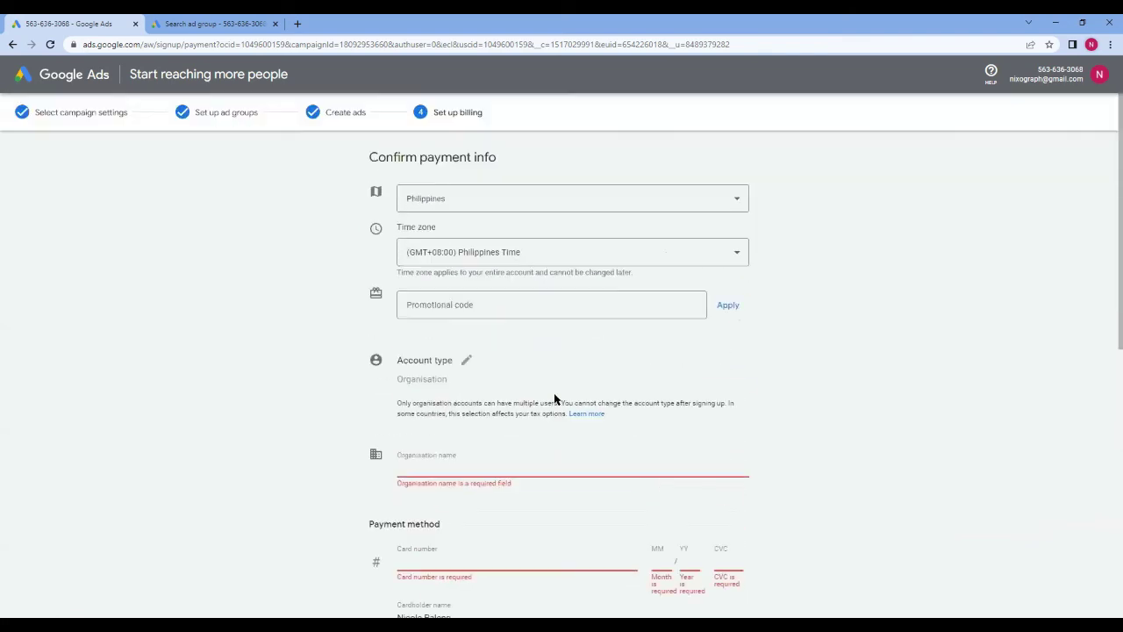
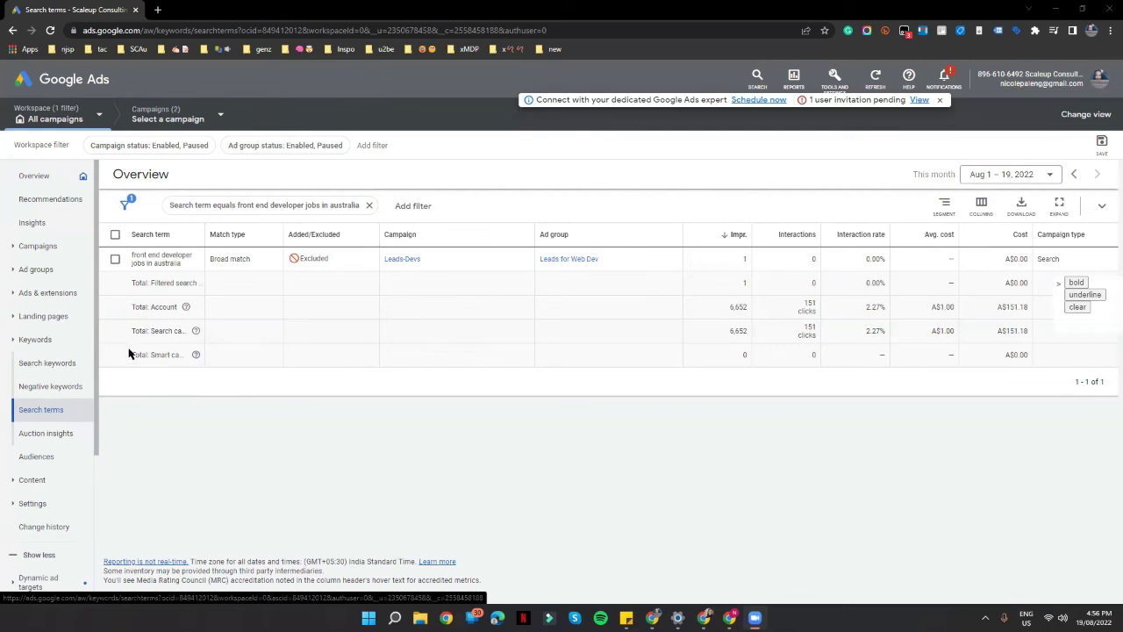
- Examine the column categories and chosen columns for the search terms table, and leave without applying changes
{"action": "left_click", "coordinate": [980, 203]}
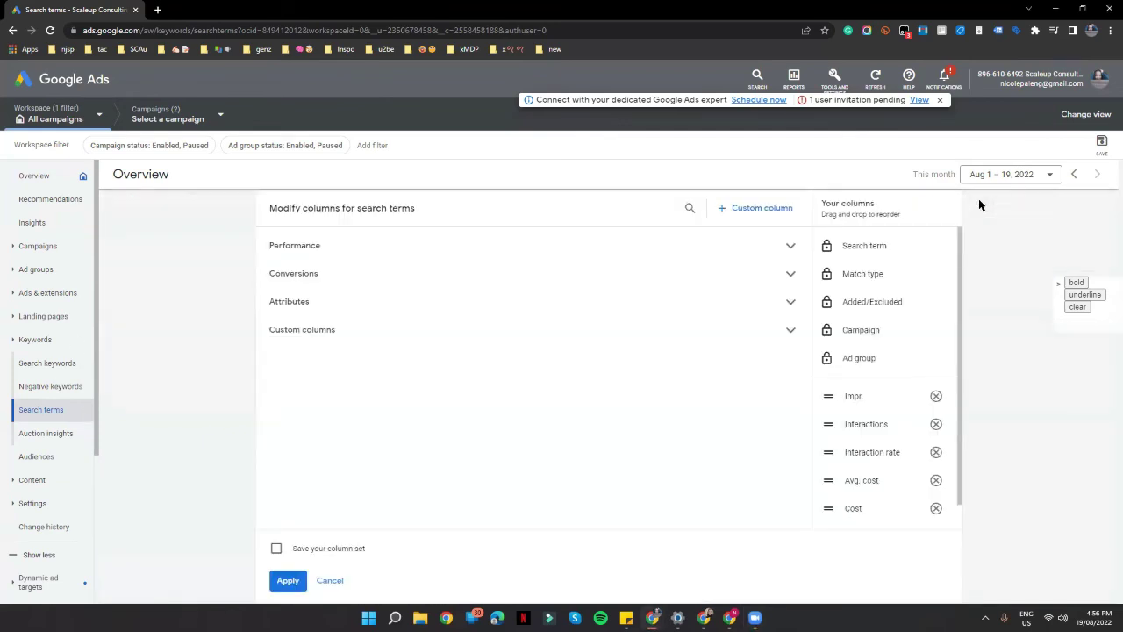
{"action": "scroll", "coordinate": [926, 328], "scroll_direction": "down", "scroll_amount": 1}
{"action": "scroll", "coordinate": [924, 336], "scroll_direction": "up", "scroll_amount": 1}
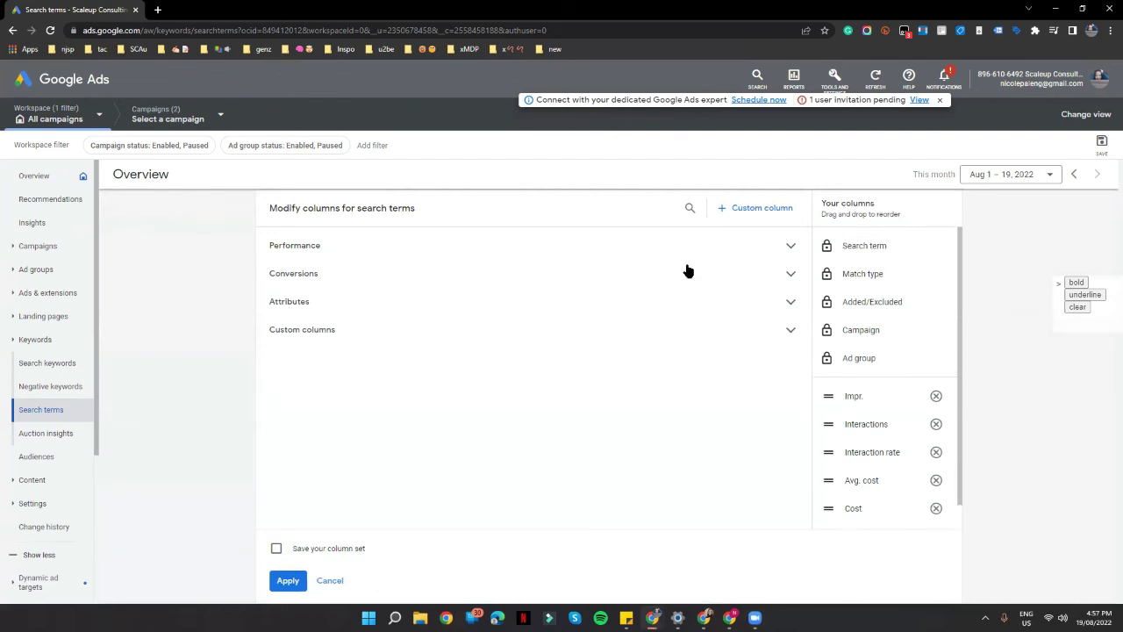
{"action": "left_click", "coordinate": [55, 416]}
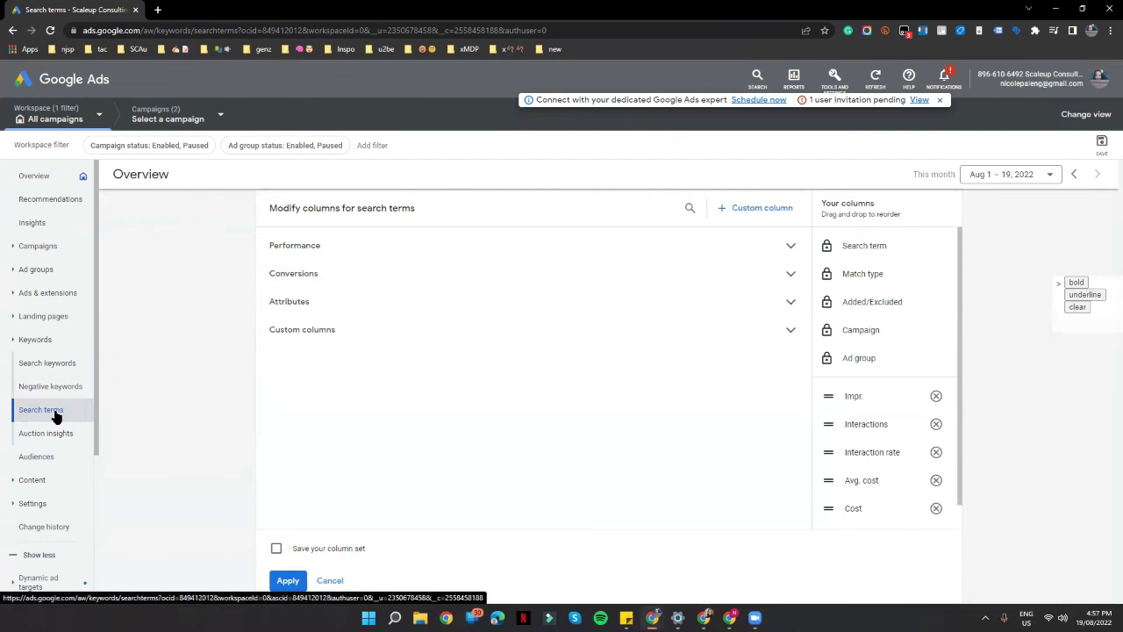
{"action": "scroll", "coordinate": [863, 413], "scroll_direction": "down", "scroll_amount": 1}
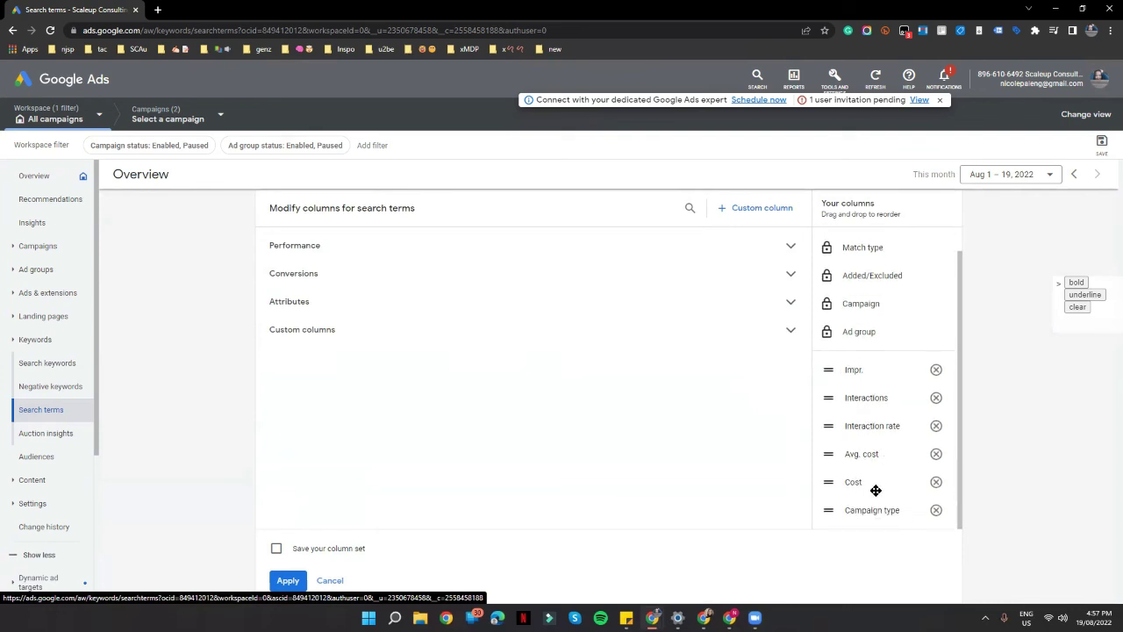
{"action": "left_click", "coordinate": [789, 333]}
{"action": "left_click", "coordinate": [789, 333]}
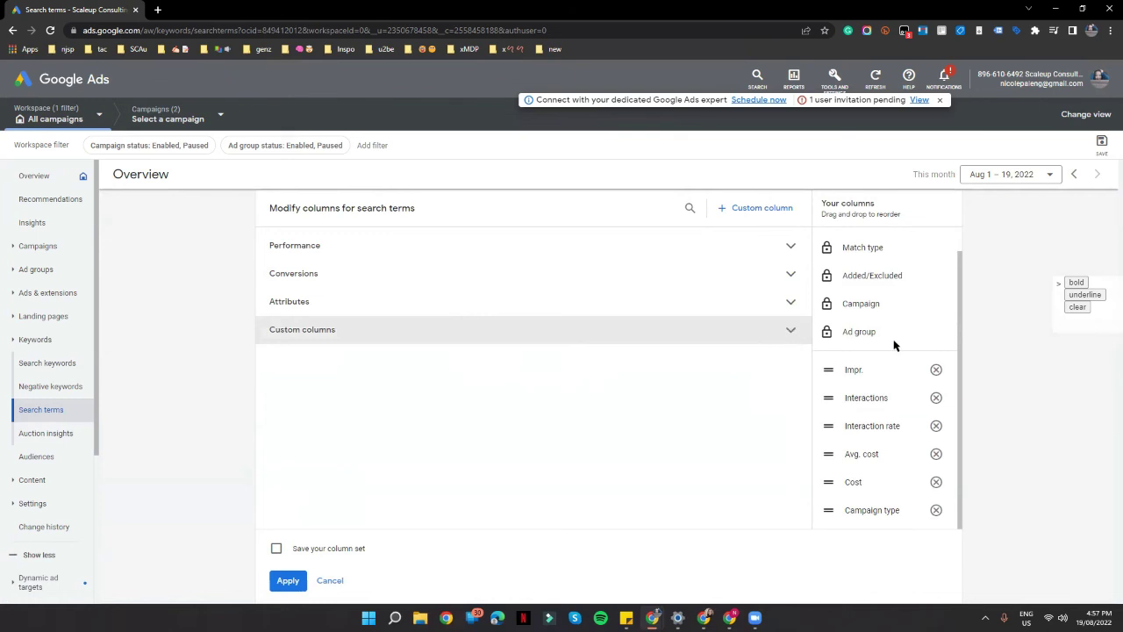
{"action": "scroll", "coordinate": [896, 344], "scroll_direction": "up", "scroll_amount": 1}
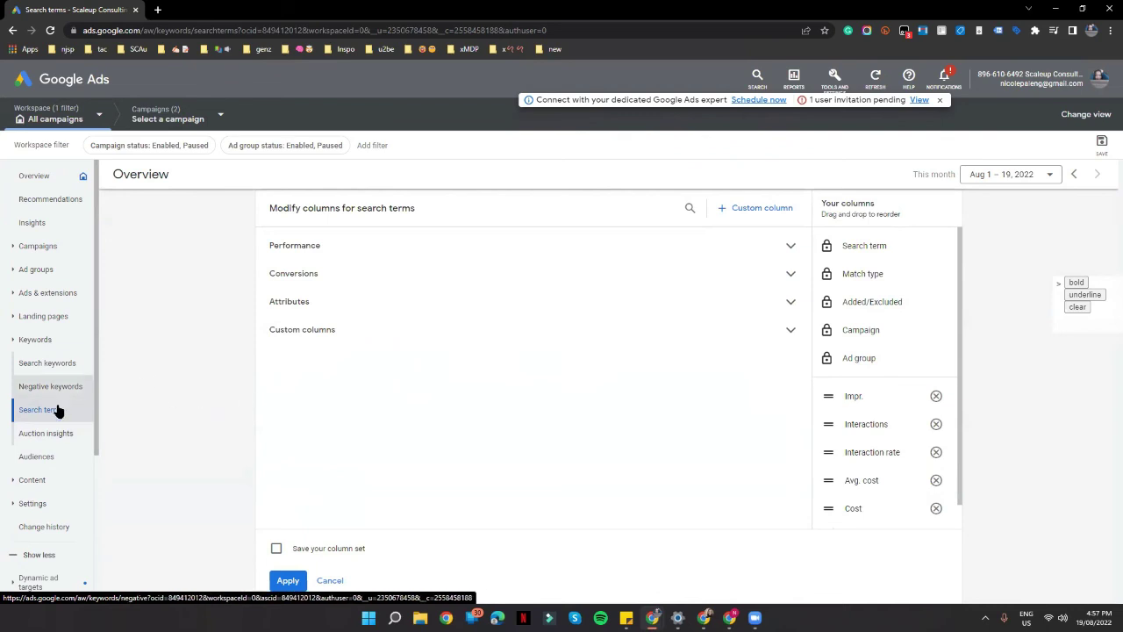
{"action": "left_click", "coordinate": [330, 581]}
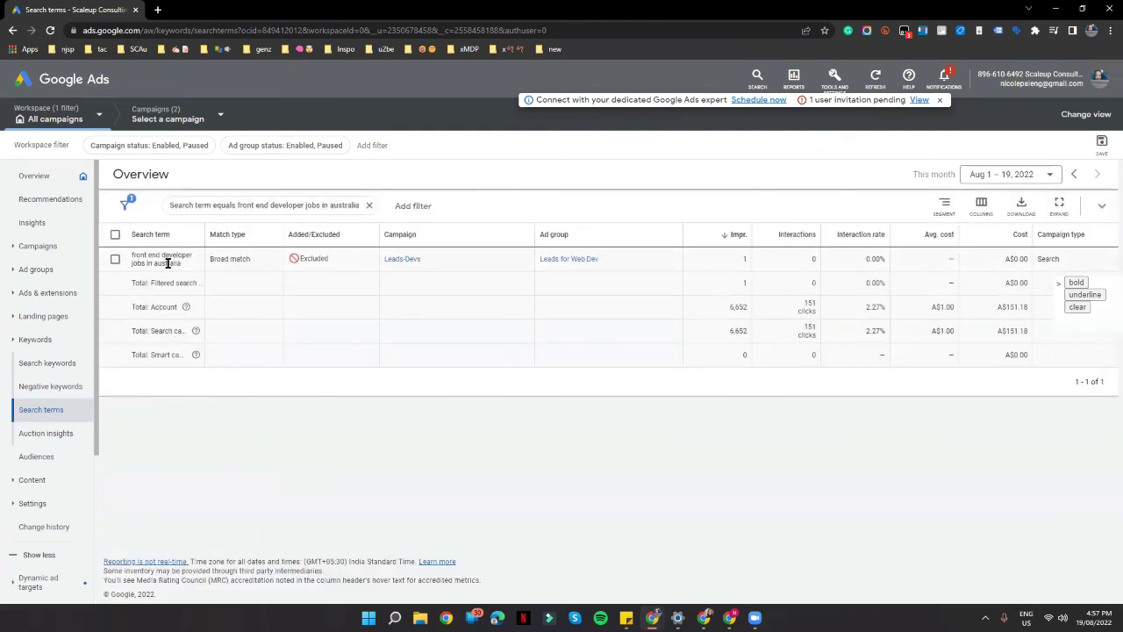
- Add the search term "front end developer jobs in australia" as a negative keyword at ad group level and close the selection
{"action": "left_click", "coordinate": [115, 260]}
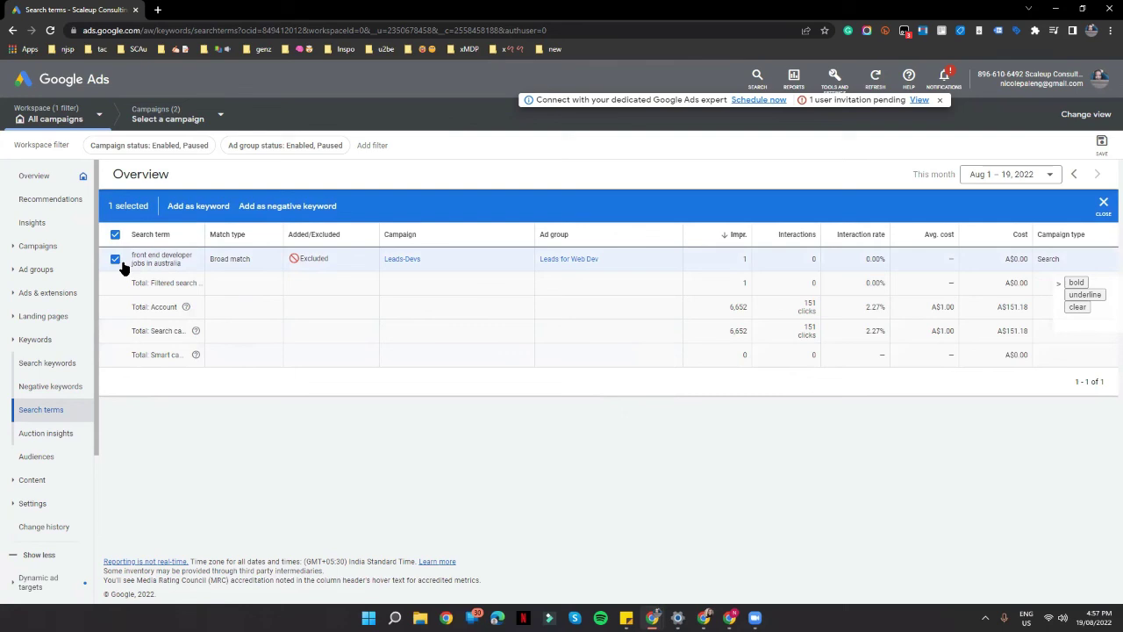
{"action": "left_click", "coordinate": [282, 207]}
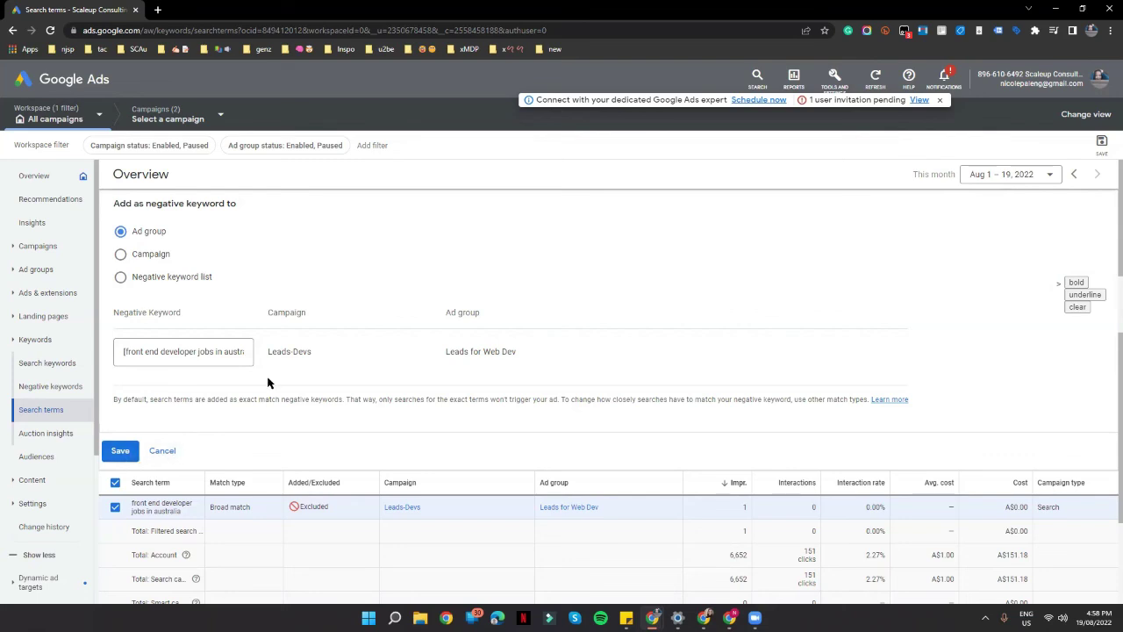
{"action": "left_click", "coordinate": [123, 452]}
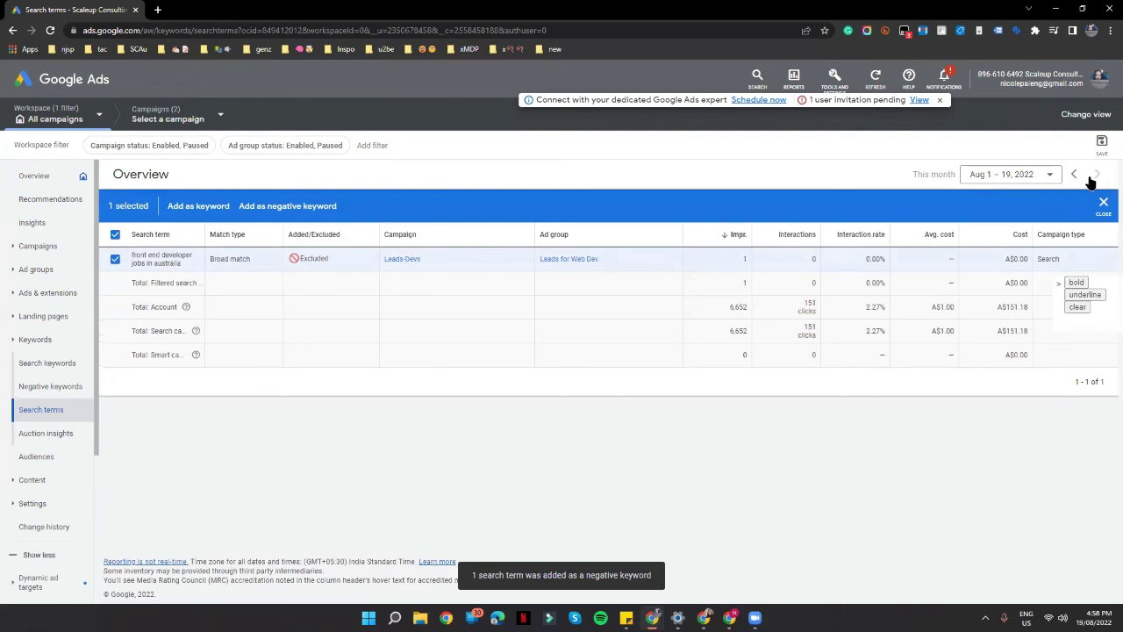
{"action": "left_click", "coordinate": [1102, 206]}
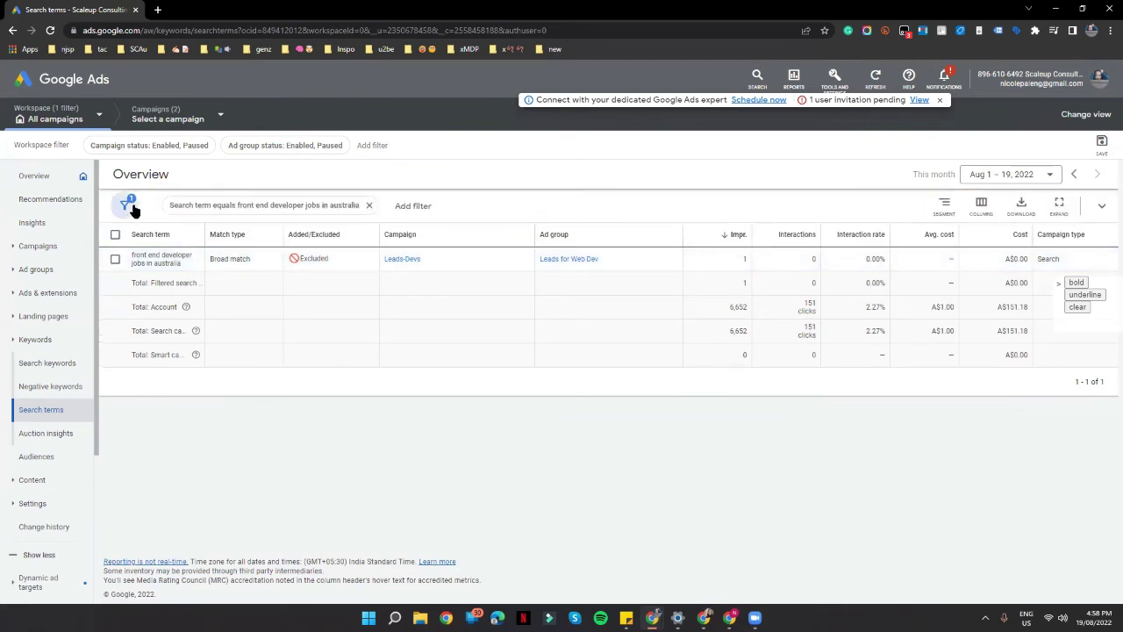
- Clear the search term filter and add "it consulting companies in australia" as a keyword with the scaleupconsulting final URL and no maximum CPC
{"action": "left_click", "coordinate": [368, 206]}
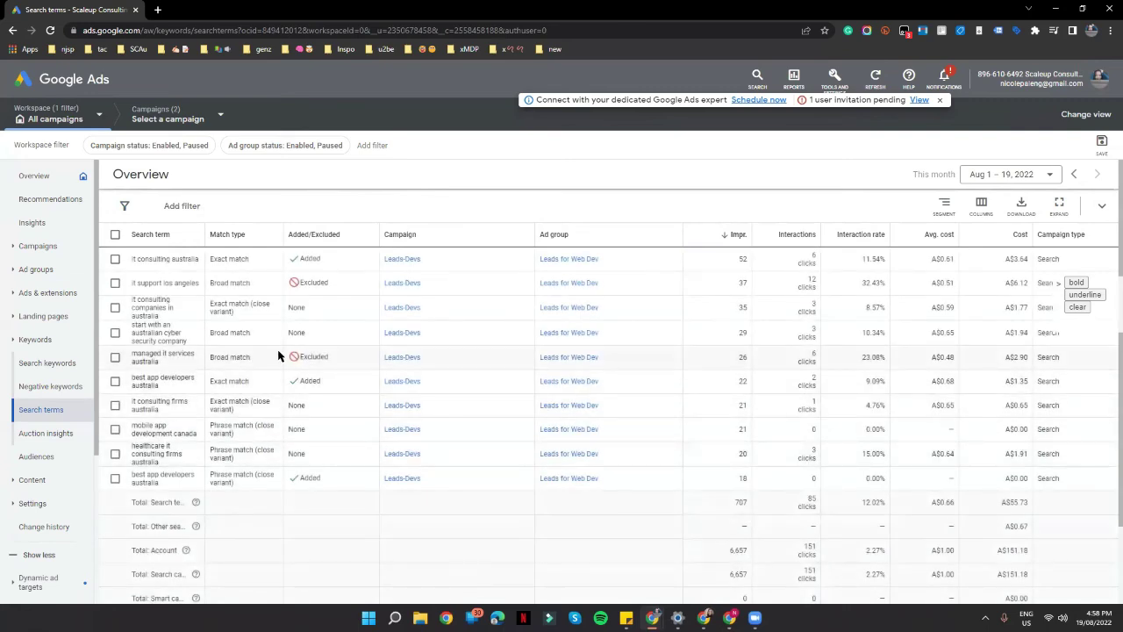
{"action": "left_click", "coordinate": [116, 309]}
{"action": "left_click", "coordinate": [211, 213]}
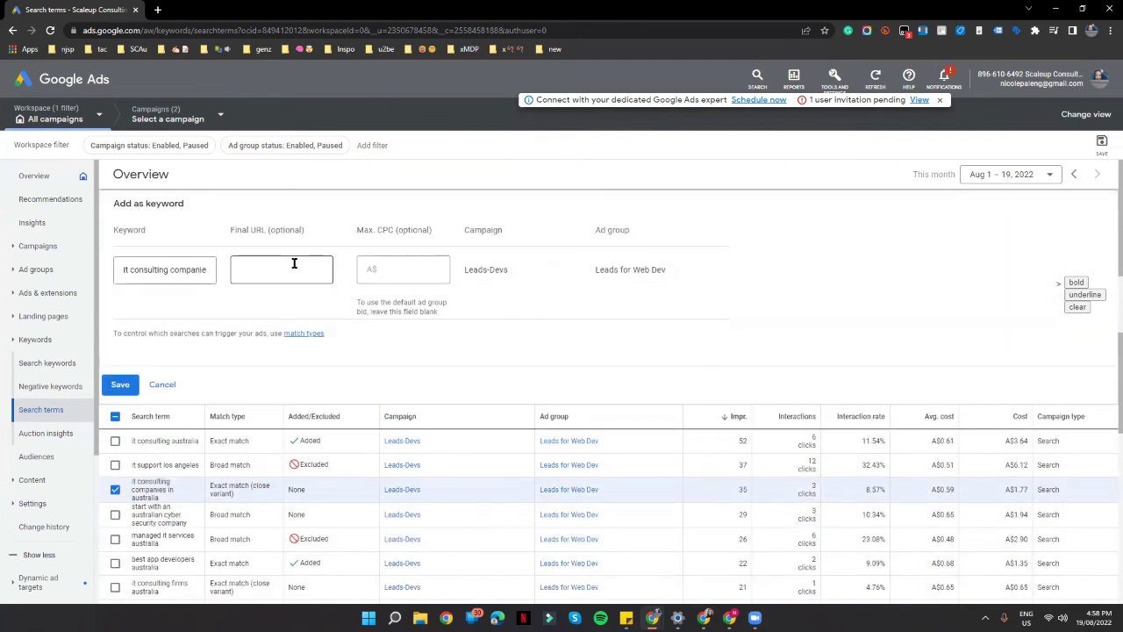
{"action": "left_click", "coordinate": [294, 263]}
{"action": "left_click", "coordinate": [236, 269]}
{"action": "key", "text": "ctrl+v"}
{"action": "left_click", "coordinate": [422, 273]}
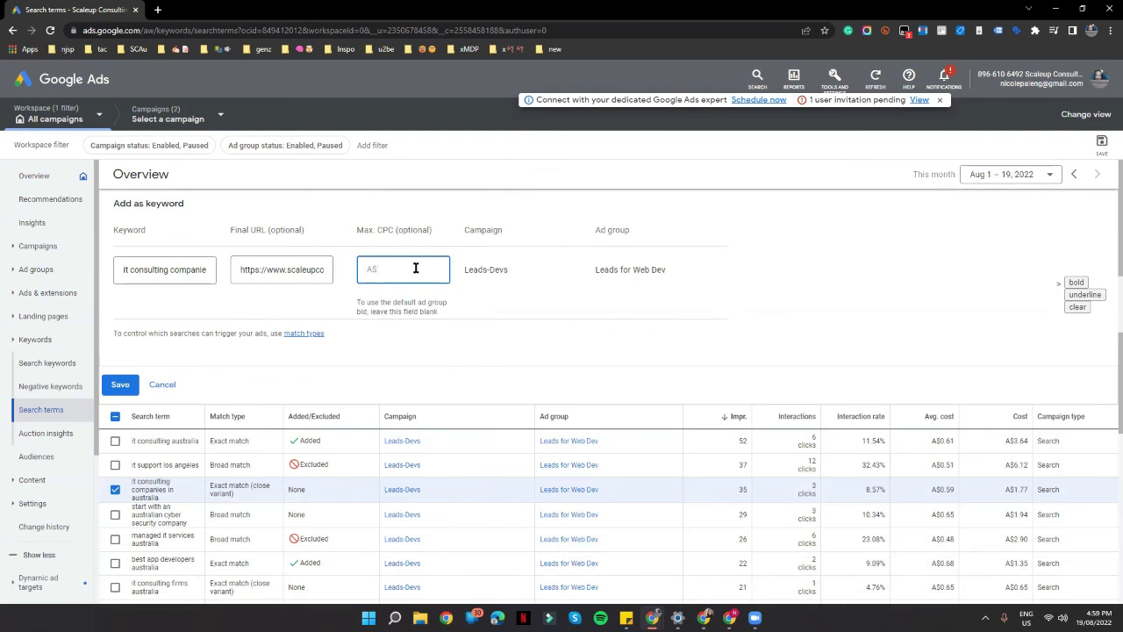
{"action": "left_click", "coordinate": [122, 385]}
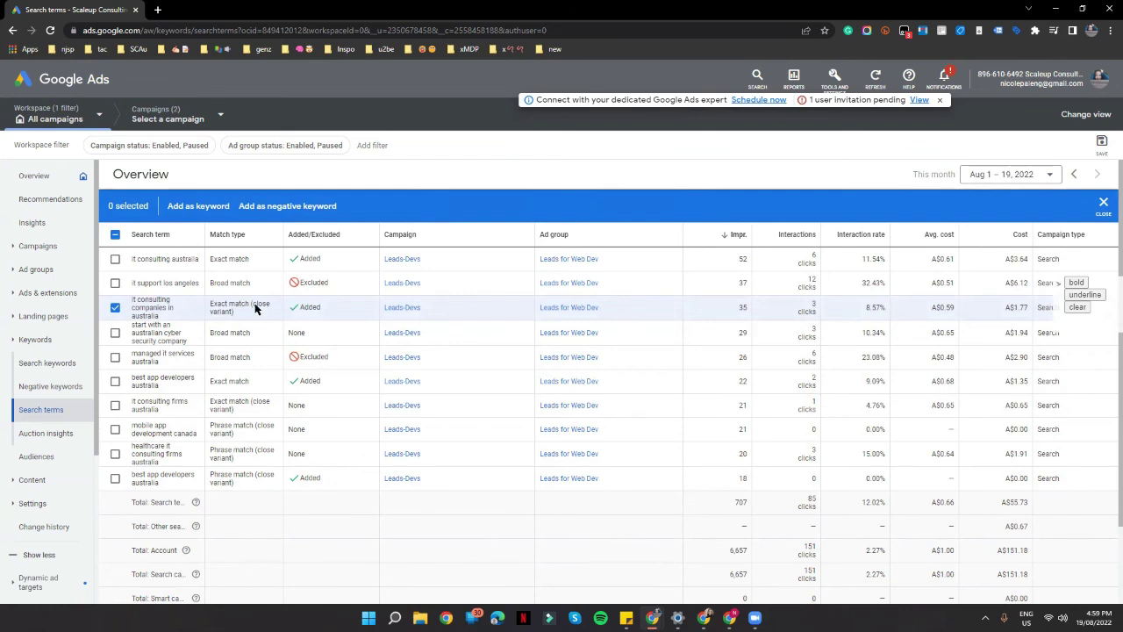
- Review the account's auction insights, search terms, negative keywords, search keywords and recommendations with the optimization score
{"action": "left_click", "coordinate": [59, 432]}
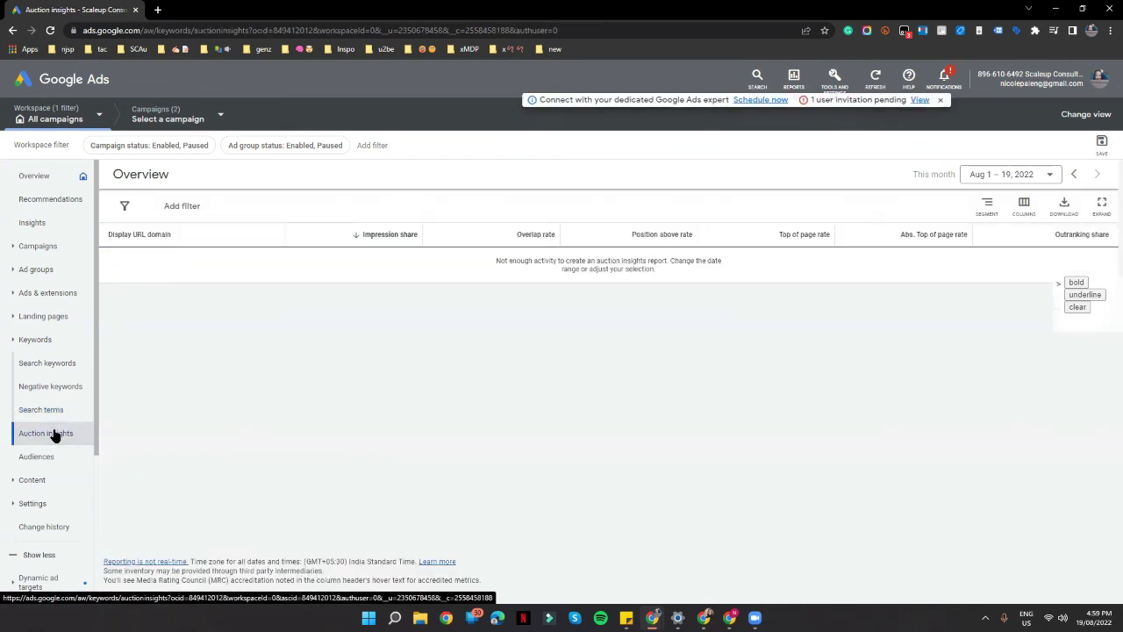
{"action": "left_click", "coordinate": [42, 410]}
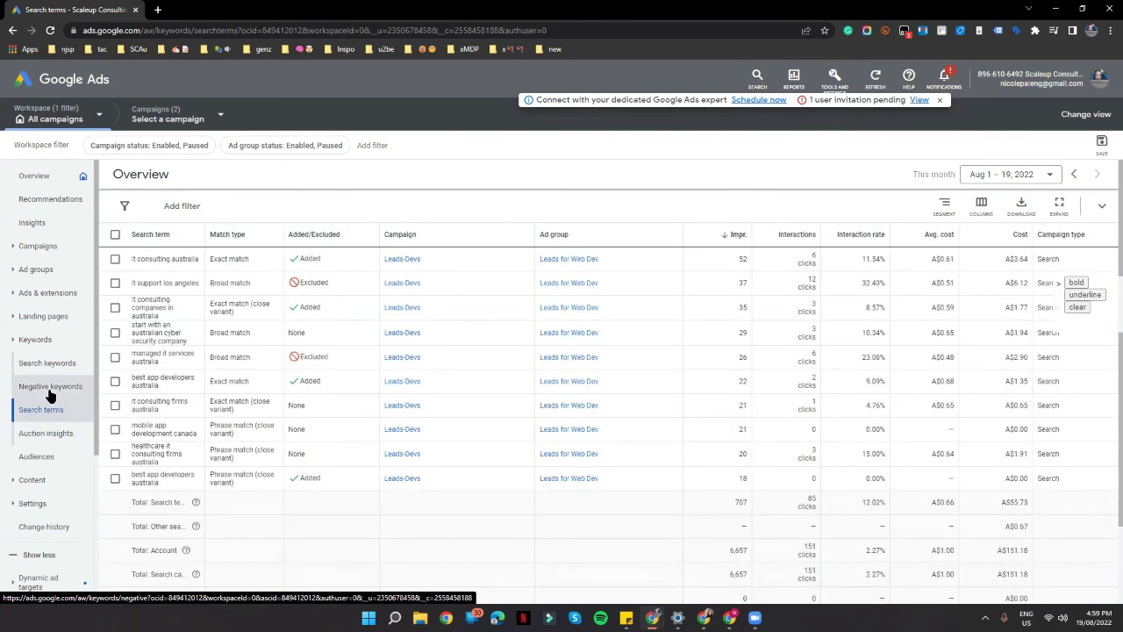
{"action": "left_click", "coordinate": [50, 395]}
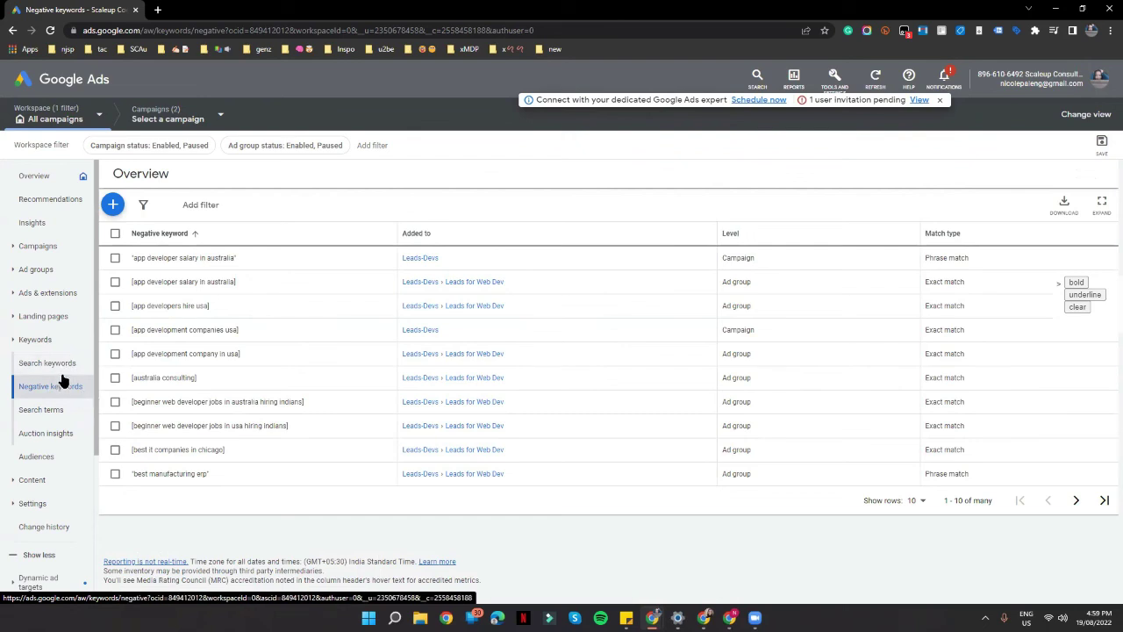
{"action": "left_click", "coordinate": [55, 369]}
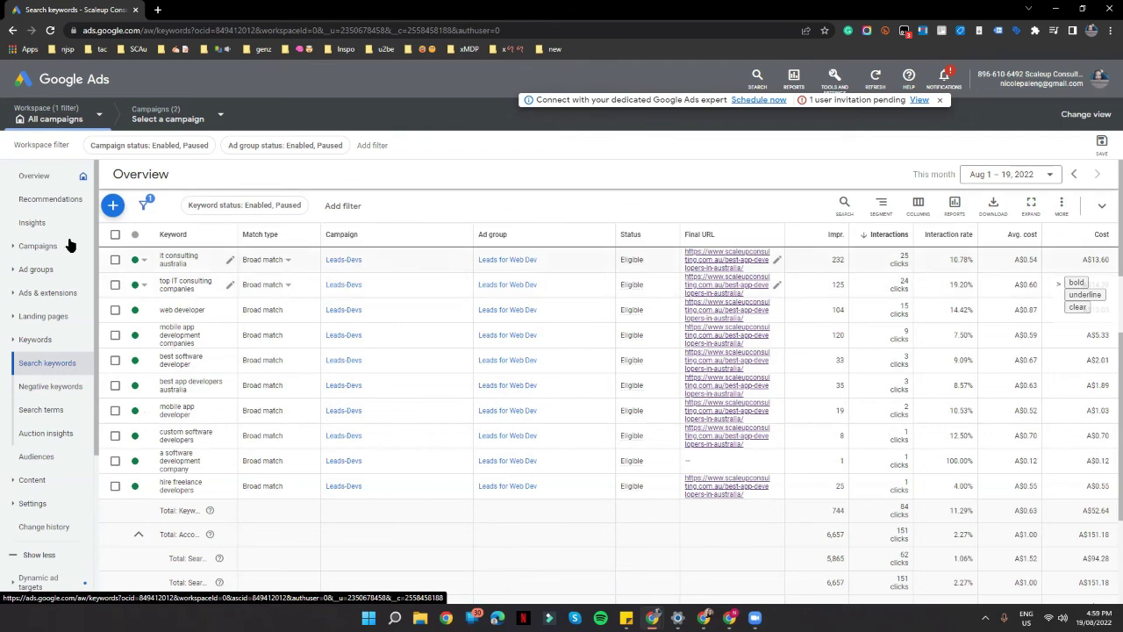
{"action": "left_click", "coordinate": [29, 213]}
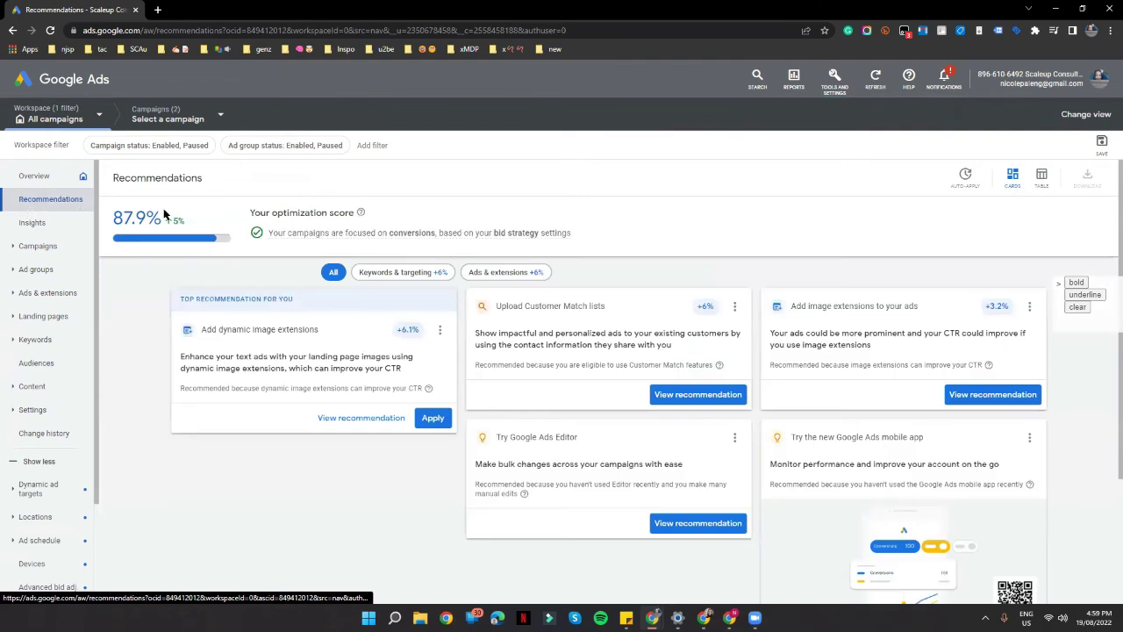
{"action": "mouse_move", "coordinate": [388, 235]}
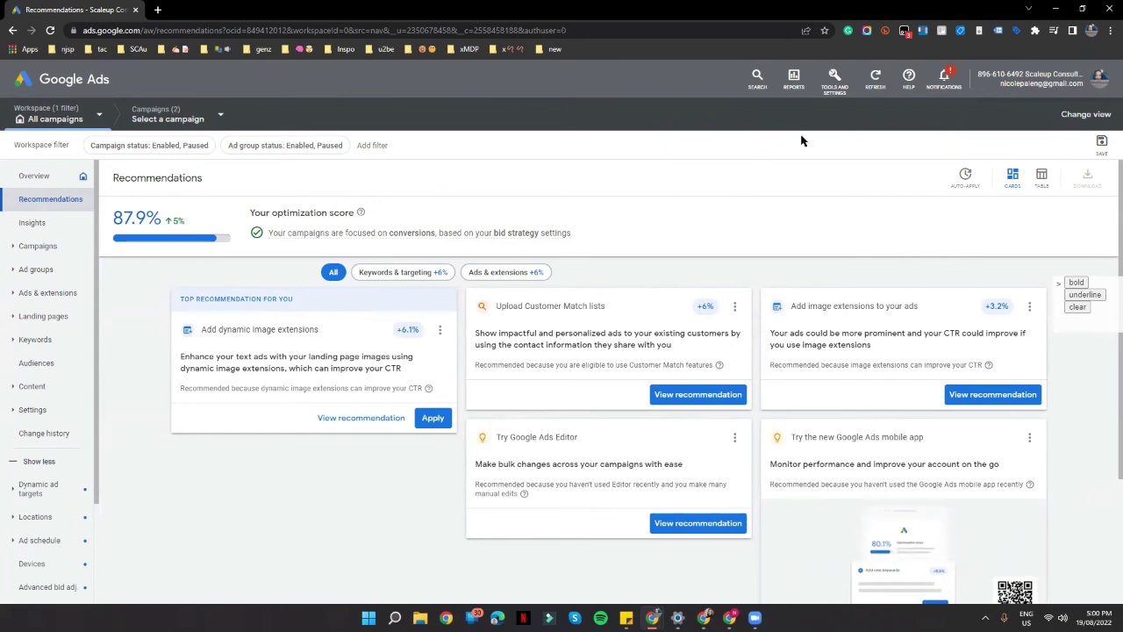
- Open the account's conversion summary and review the conversion actions listed under each goal
{"action": "left_click", "coordinate": [836, 88]}
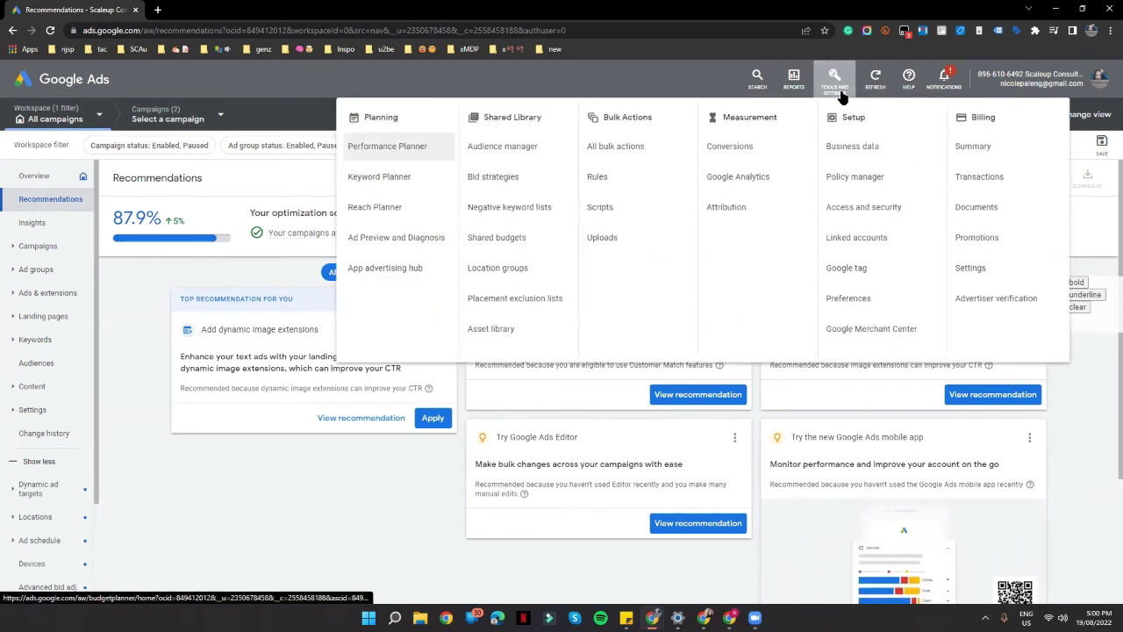
{"action": "left_click", "coordinate": [744, 151]}
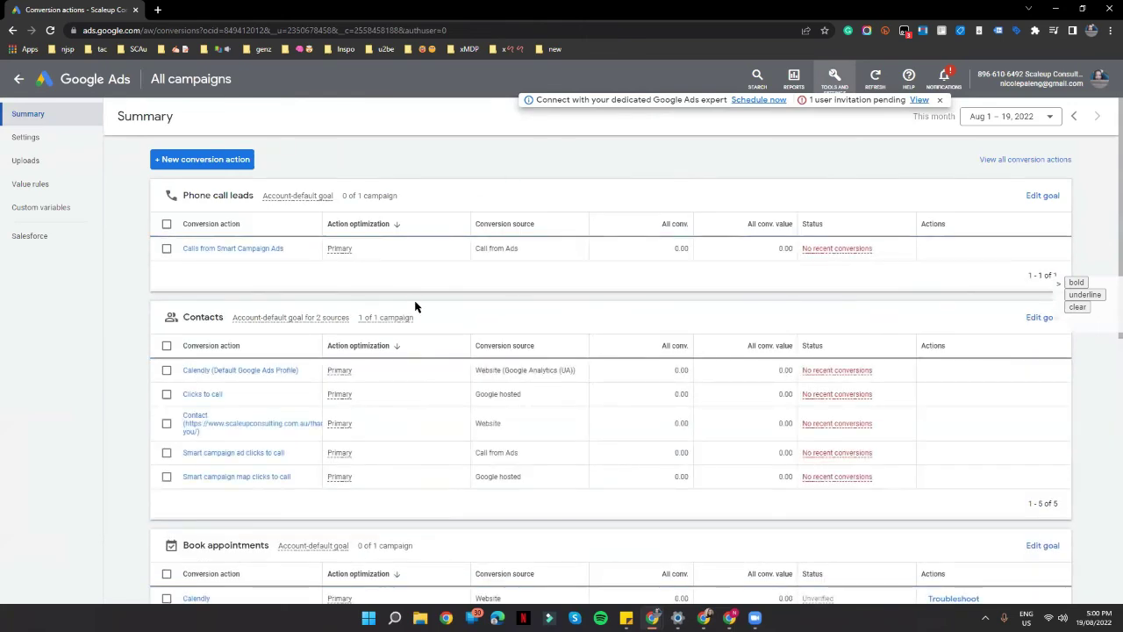
{"action": "scroll", "coordinate": [416, 306], "scroll_direction": "down", "scroll_amount": 2}
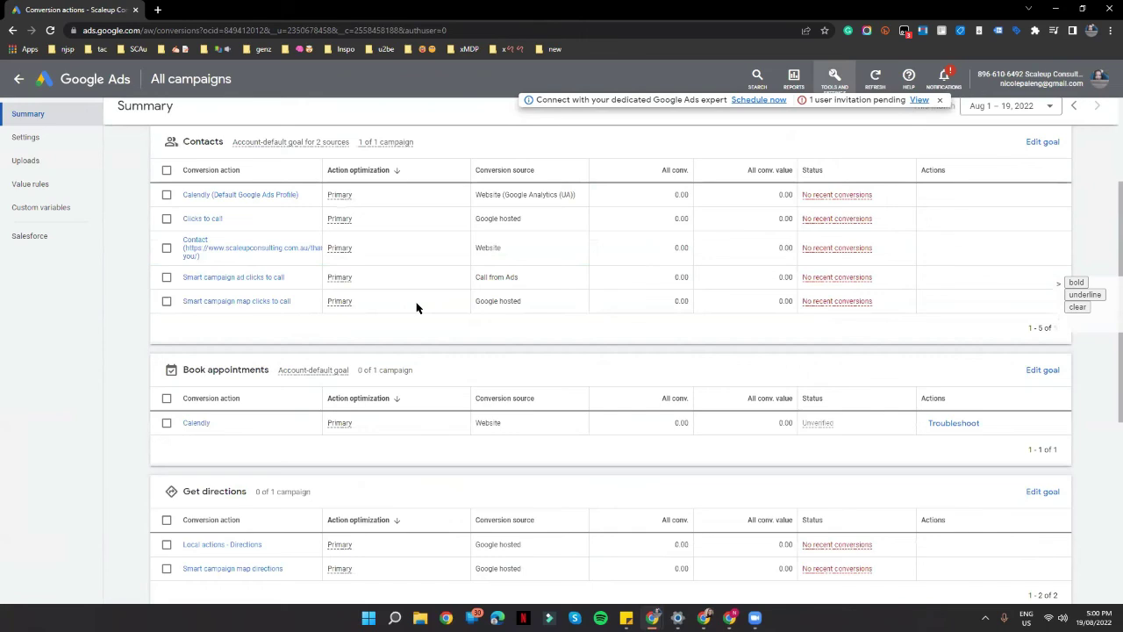
- Examine the contact, appointment, directions and page view conversion actions in the summary, including the status details of the landing page action
{"action": "scroll", "coordinate": [416, 306], "scroll_direction": "down", "scroll_amount": 1}
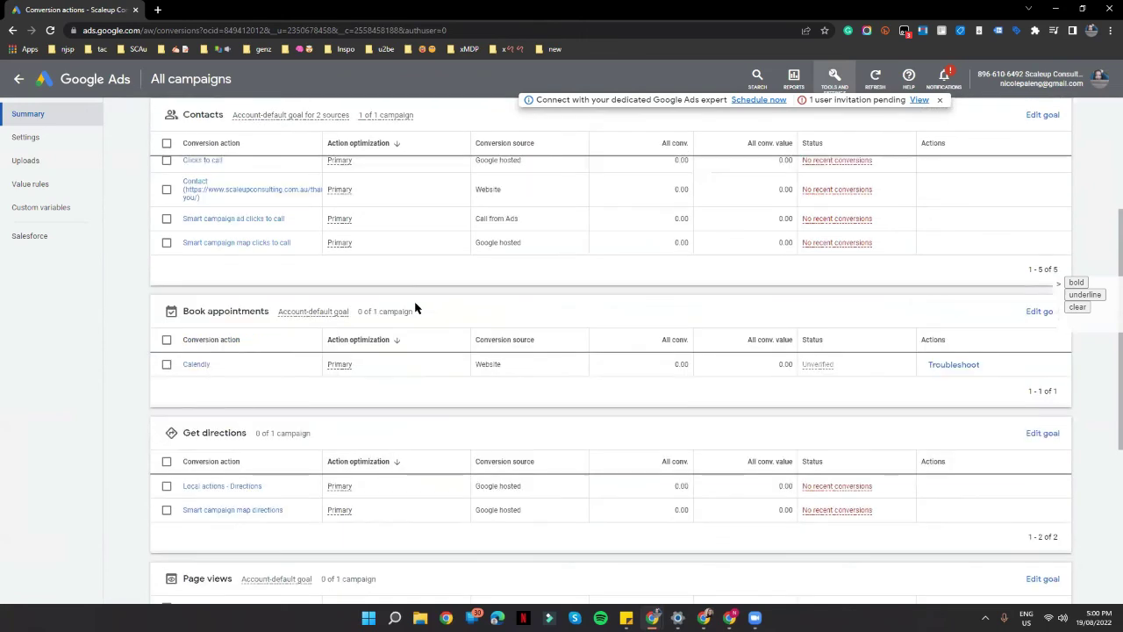
{"action": "scroll", "coordinate": [416, 306], "scroll_direction": "down", "scroll_amount": 2}
{"action": "scroll", "coordinate": [383, 378], "scroll_direction": "down", "scroll_amount": 1}
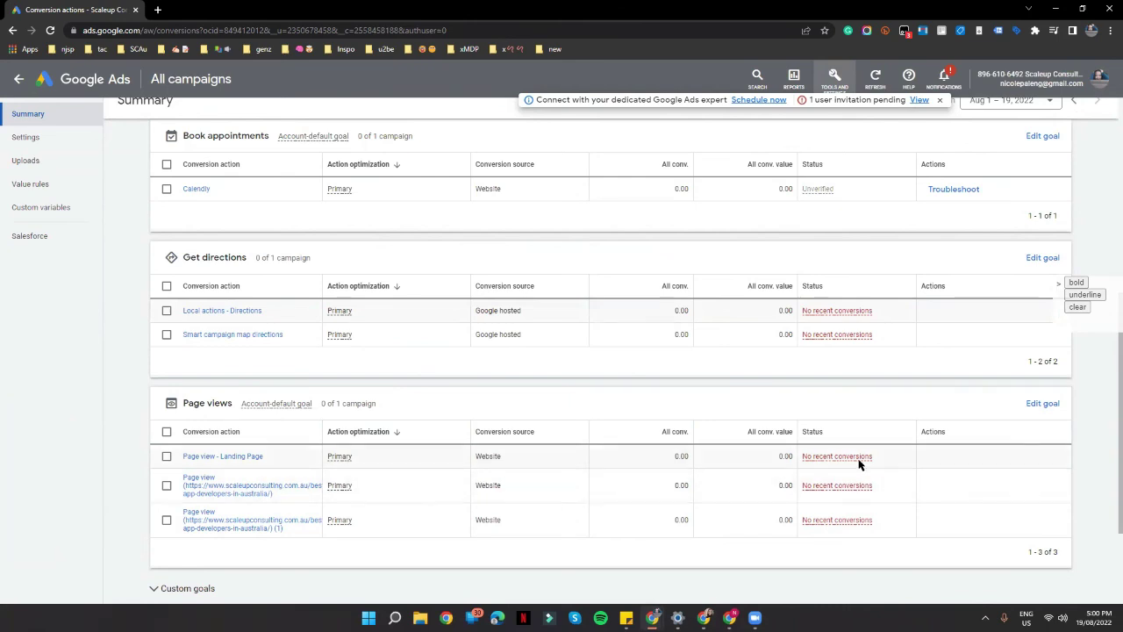
{"action": "mouse_move", "coordinate": [858, 464]}
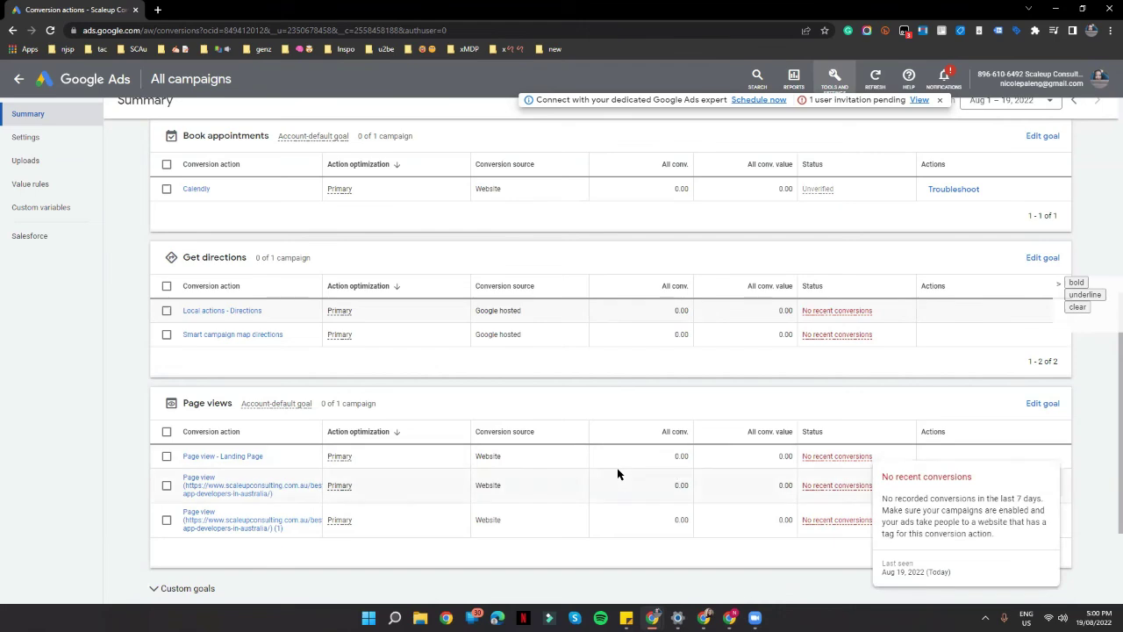
{"action": "scroll", "coordinate": [617, 468], "scroll_direction": "up", "scroll_amount": 1}
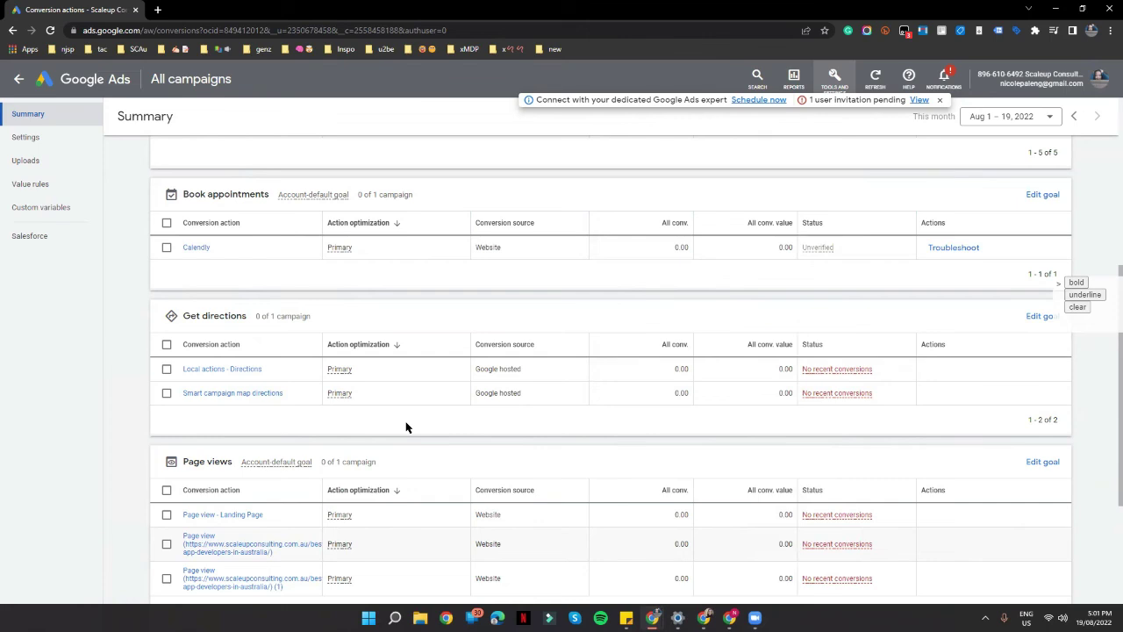
{"action": "scroll", "coordinate": [407, 427], "scroll_direction": "down", "scroll_amount": 2}
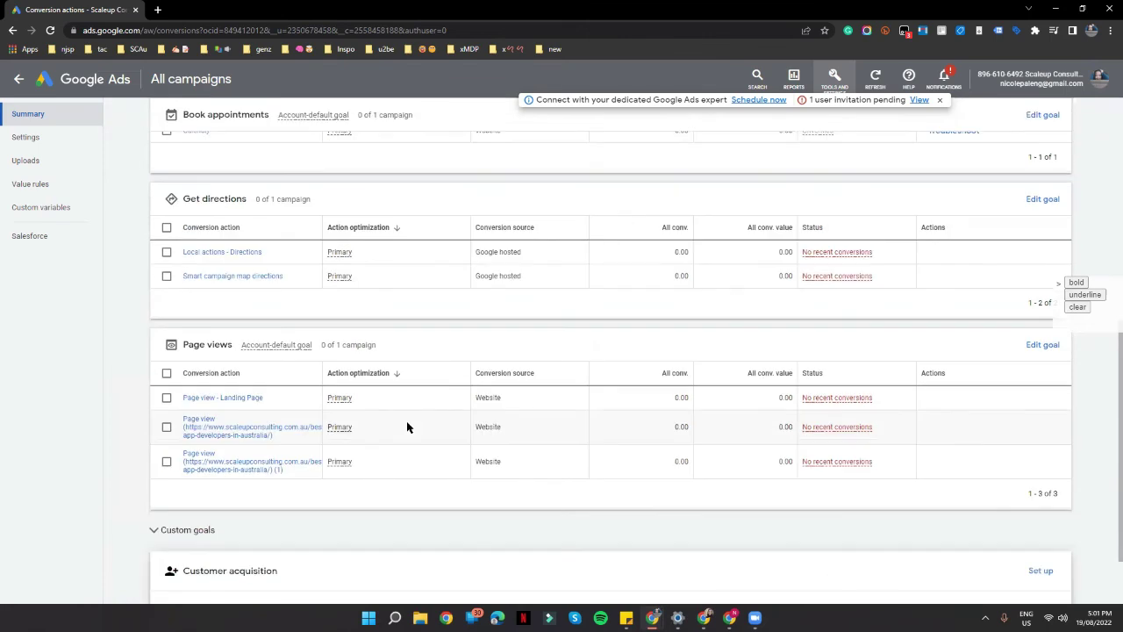
{"action": "scroll", "coordinate": [460, 412], "scroll_direction": "up", "scroll_amount": 1}
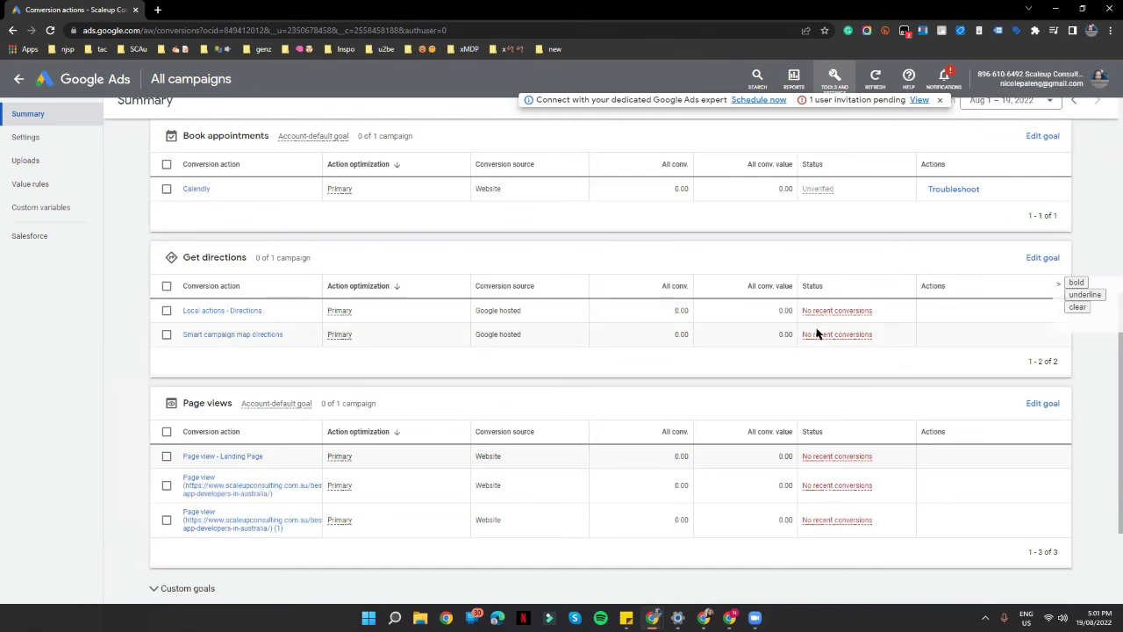
{"action": "scroll", "coordinate": [815, 335], "scroll_direction": "down", "scroll_amount": 3}
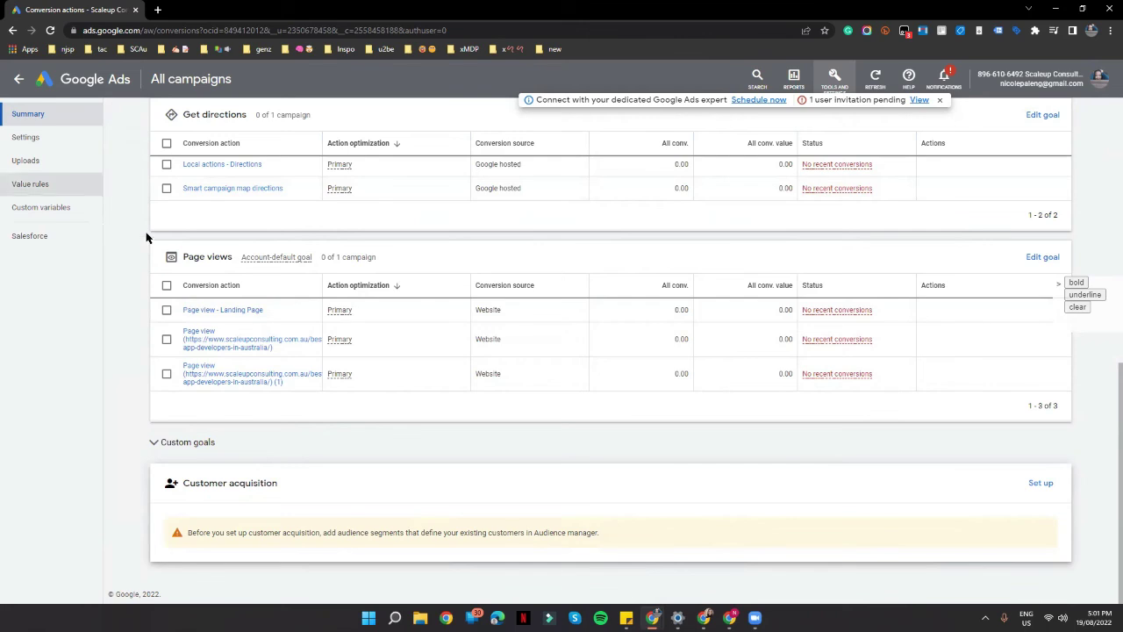
{"action": "scroll", "coordinate": [289, 284], "scroll_direction": "up", "scroll_amount": 10}
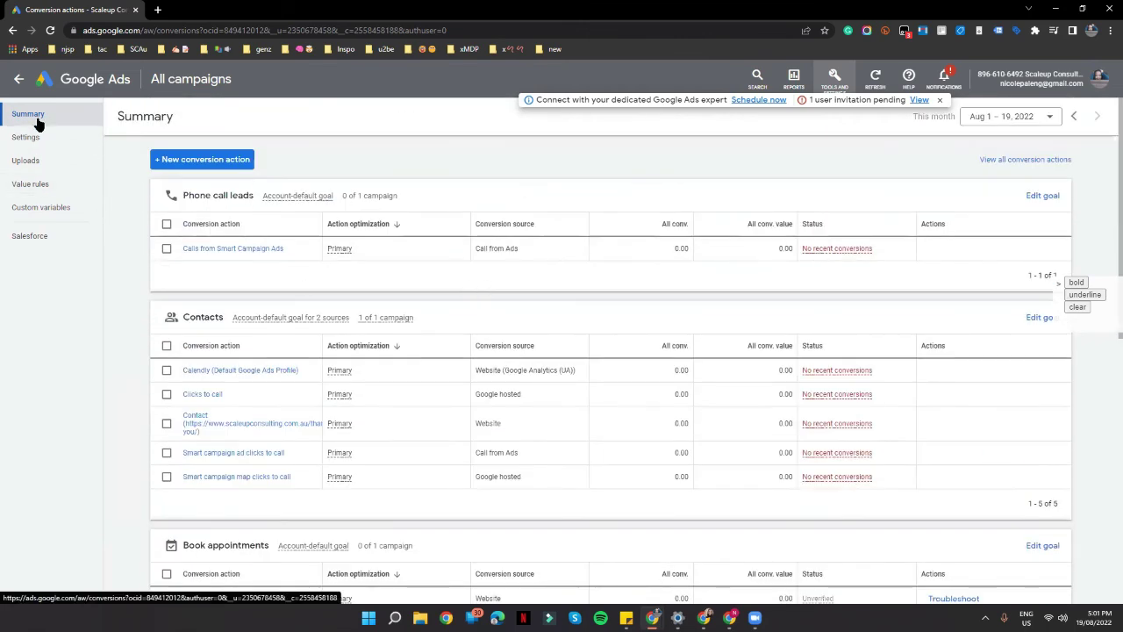
- Return to the account's recommendations and review them by keywords and targeting, by ads and extensions, and all together
{"action": "left_click", "coordinate": [19, 78]}
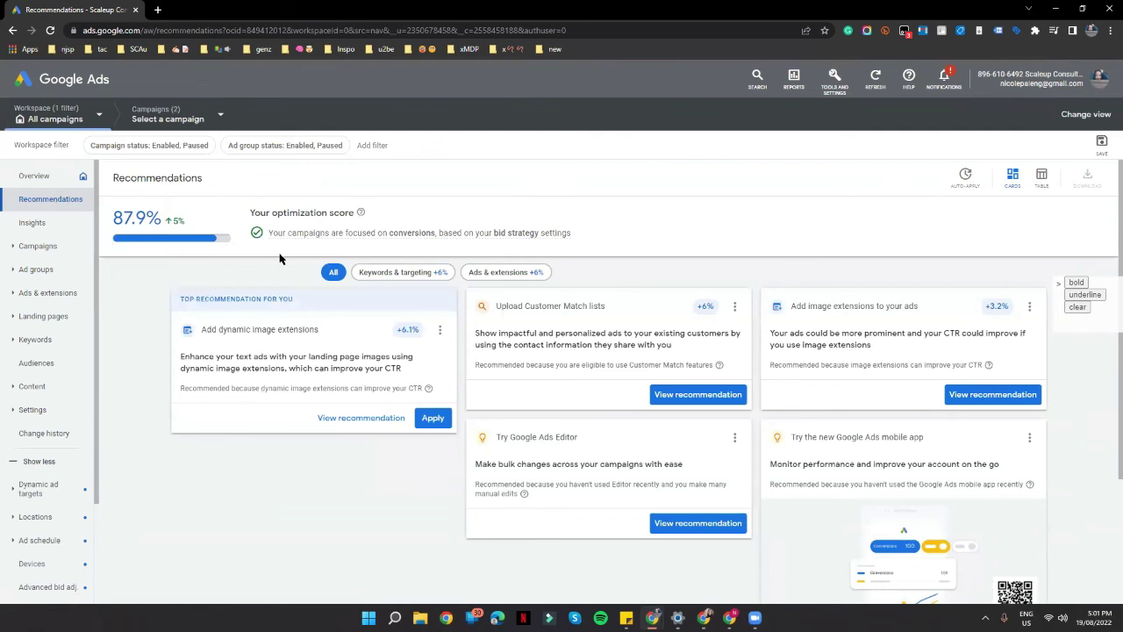
{"action": "mouse_move", "coordinate": [340, 243]}
{"action": "mouse_move", "coordinate": [175, 220]}
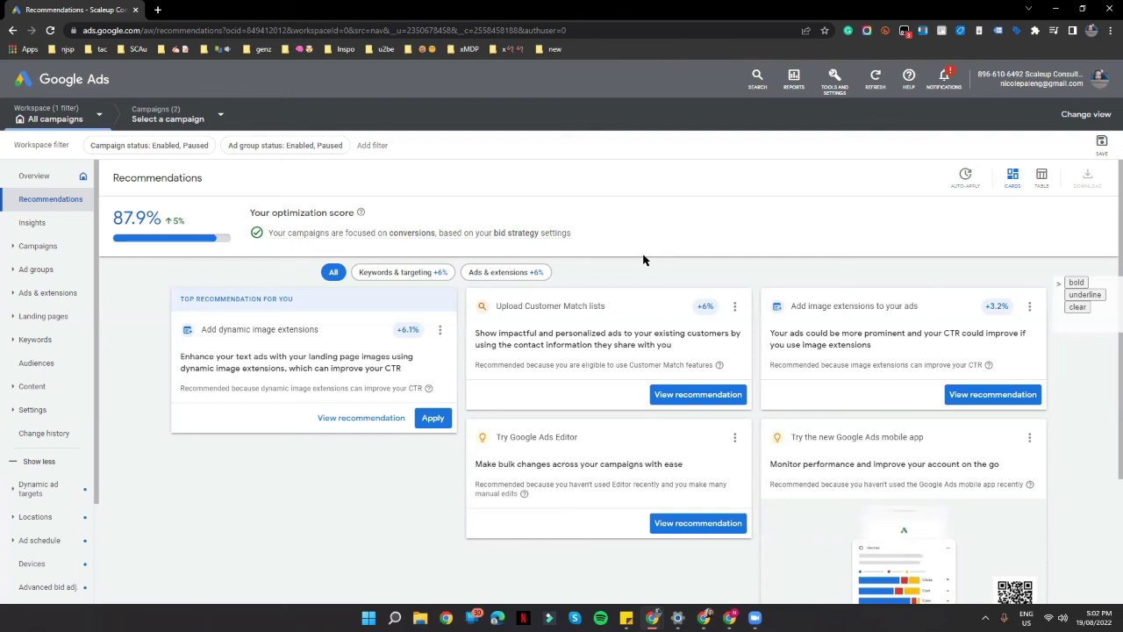
{"action": "left_click", "coordinate": [411, 273]}
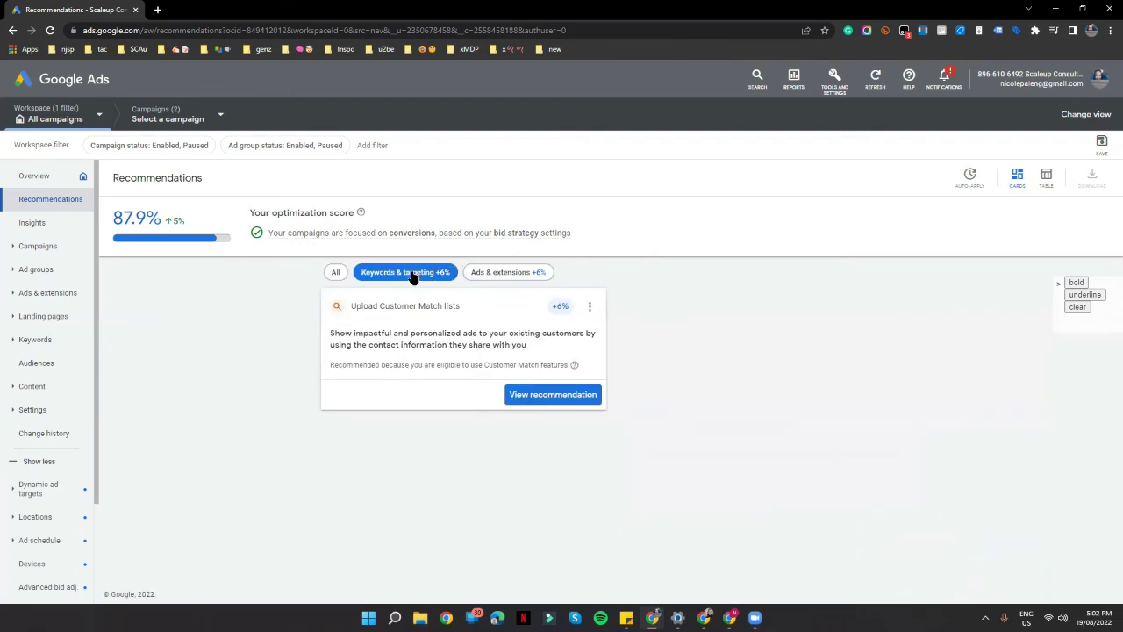
{"action": "left_click", "coordinate": [494, 273]}
{"action": "left_click", "coordinate": [334, 275]}
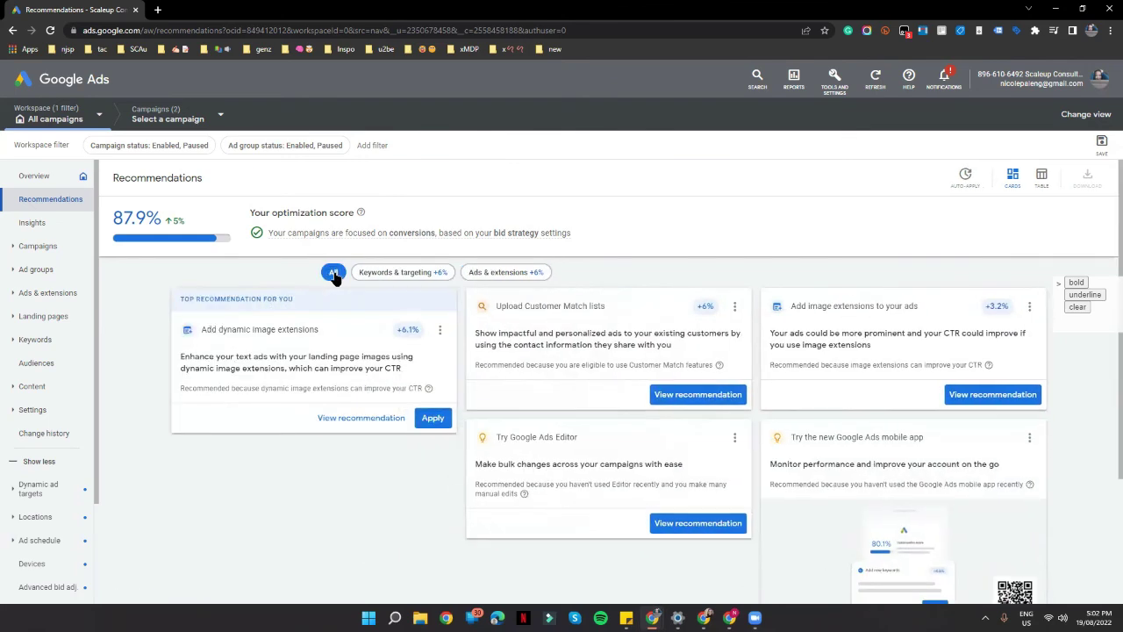